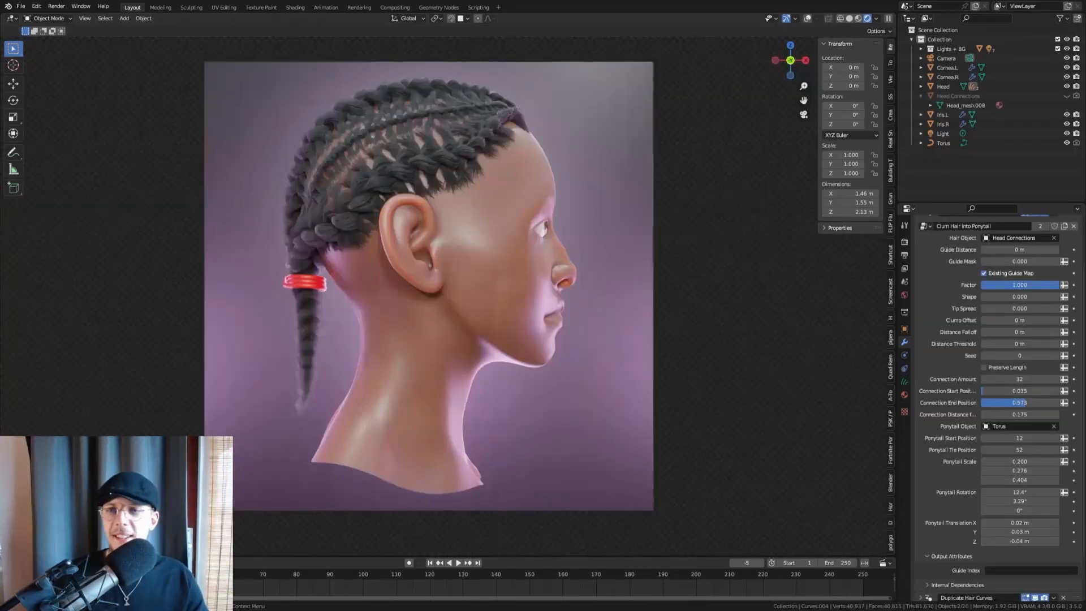
Step: Collapse the expanded hair modifiers and examine the modifier stack alongside the finished braided hairstyle
scroll(965, 280, "up", 3)
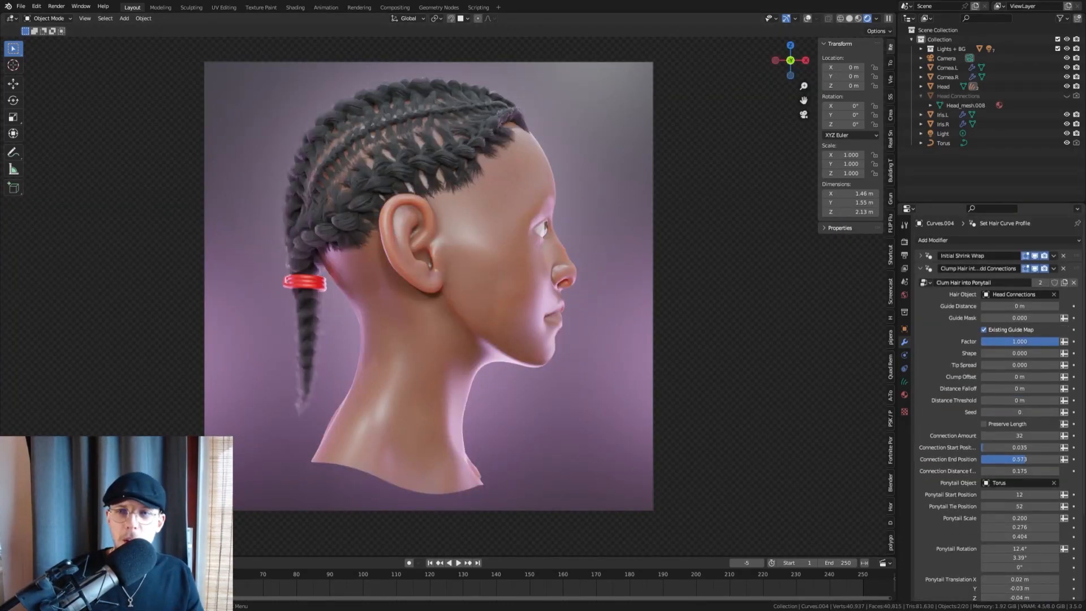
left_click(921, 269)
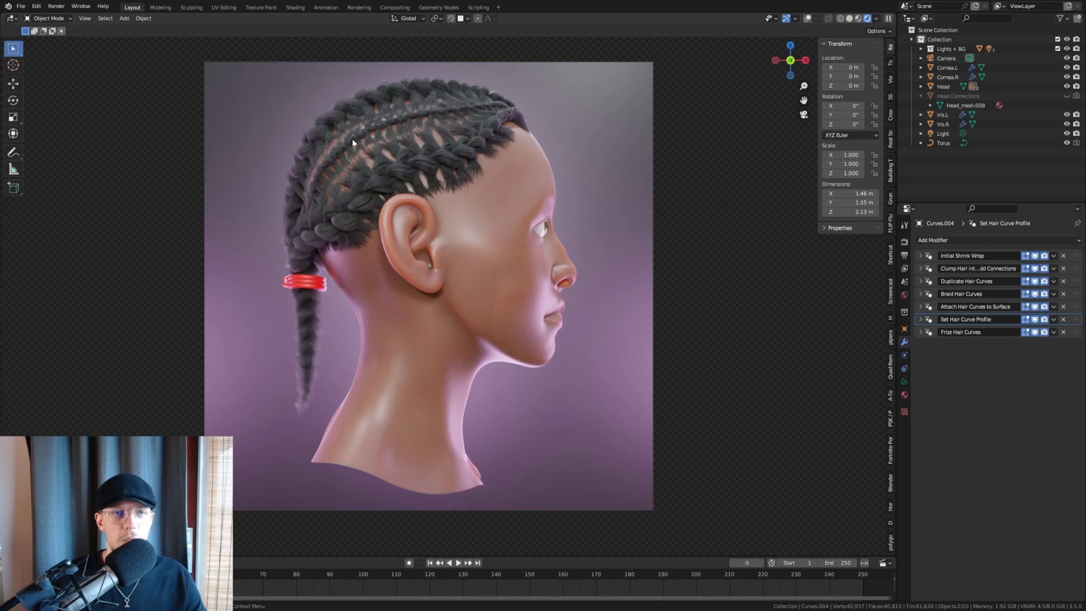
scroll(383, 133, "up", 3)
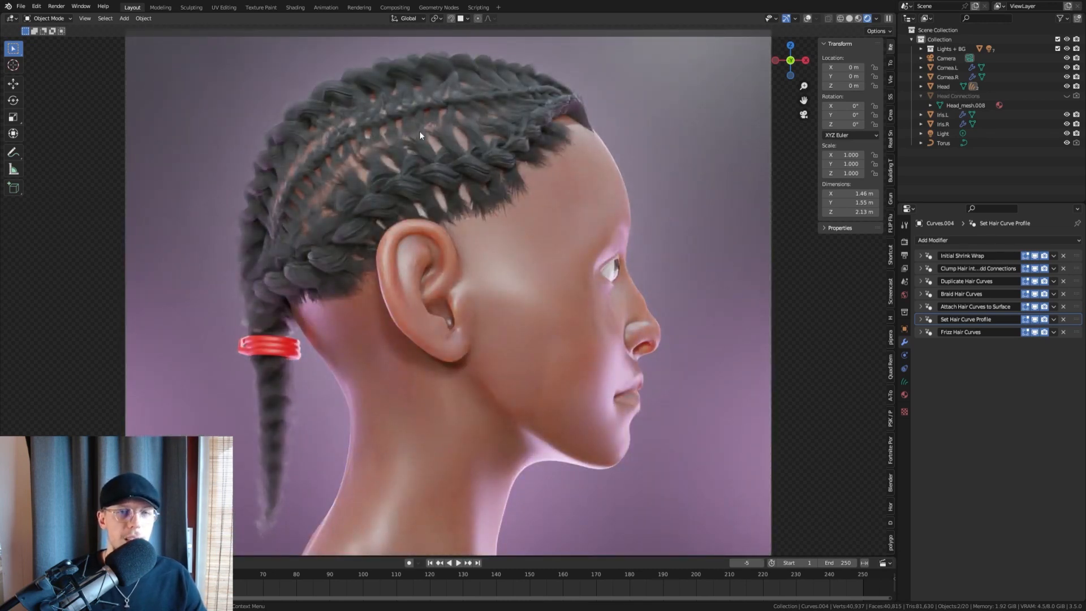
scroll(419, 131, "up", 2)
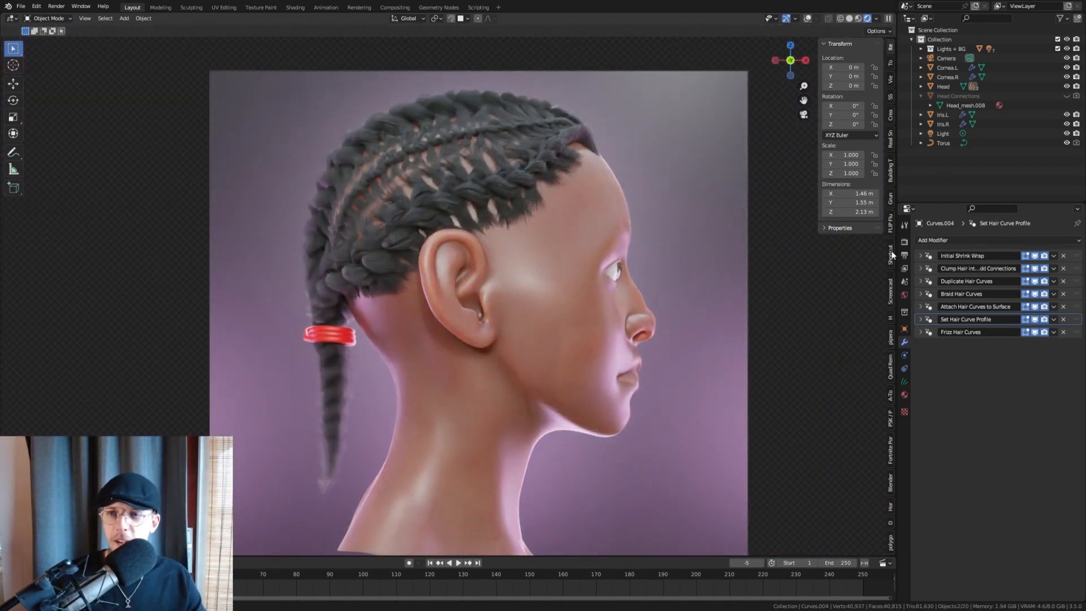
Step: Disable the viewport display of the main braid curves' modifiers, from Clump Hair Into Ponytail through Frizz Hair Curves
left_click(1034, 332)
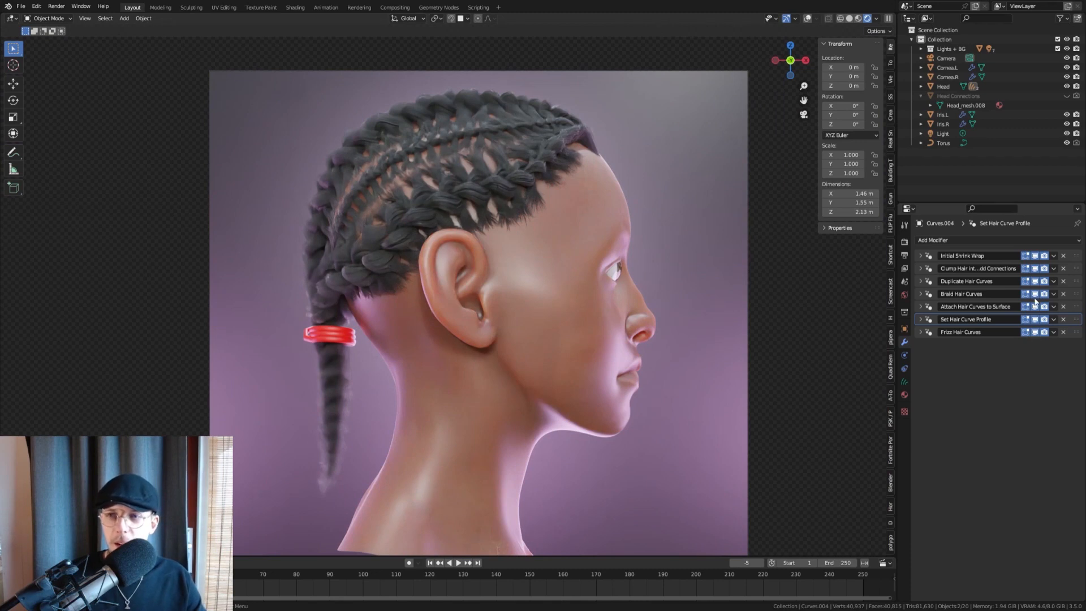
left_click(1034, 281)
left_click(1034, 268)
left_click(1035, 307)
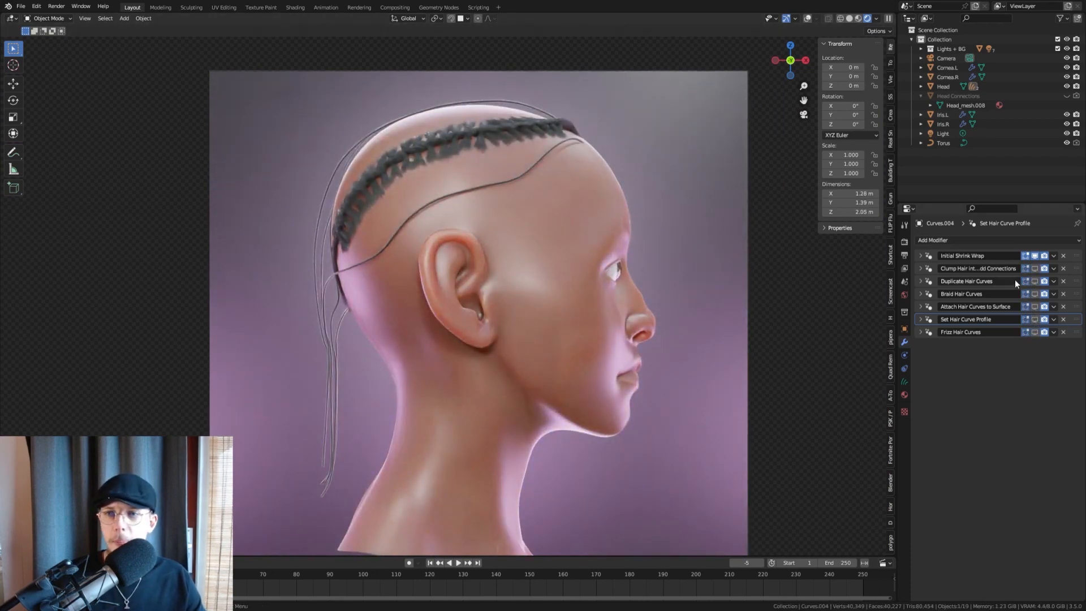
Step: Select the remaining braid on the upper side of the head and disable viewport display of its modifiers from Clump through Frizz
left_click(477, 135)
left_click(1034, 332)
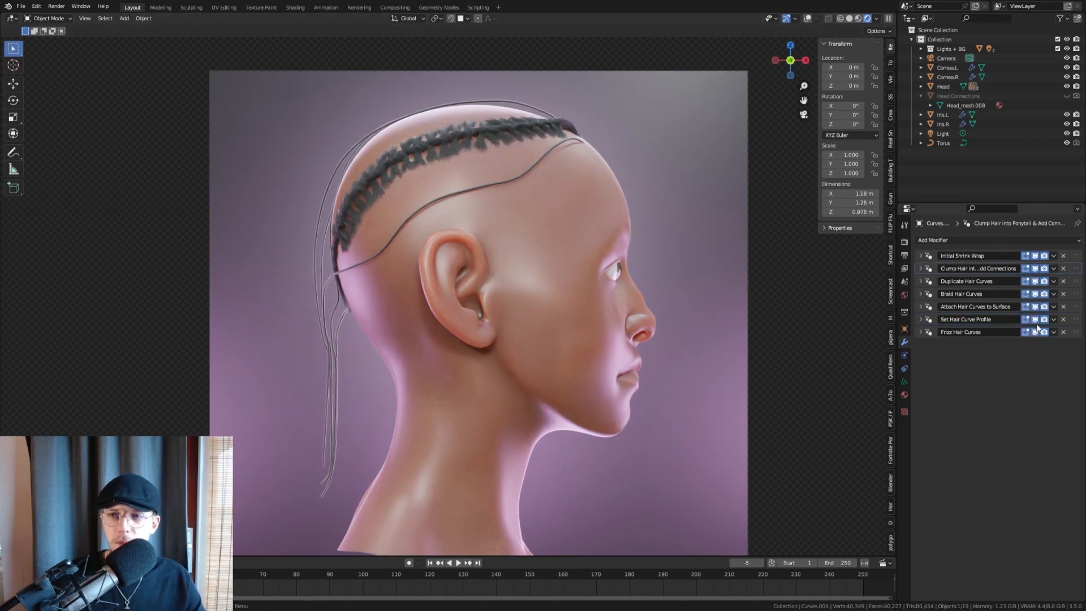
left_click(1034, 319)
left_click(1034, 307)
left_click(1034, 294)
left_click(1034, 281)
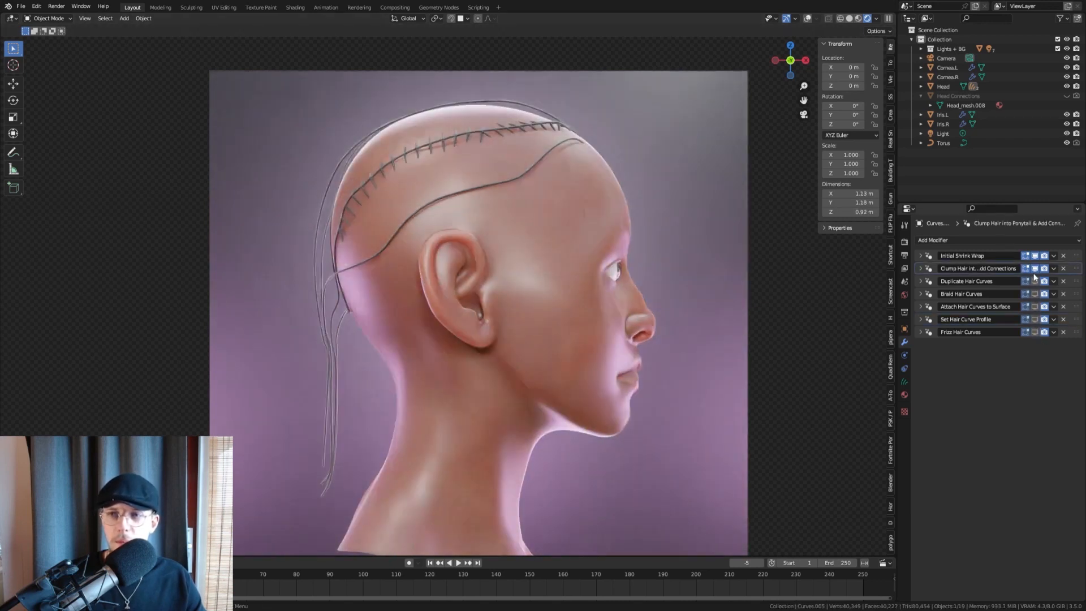
left_click(1034, 268)
Step: Duplicate Head and Head Connections along the X axis to about 1.981 m, and hide both connection meshes
middle_click_drag(464, 237, 500, 229)
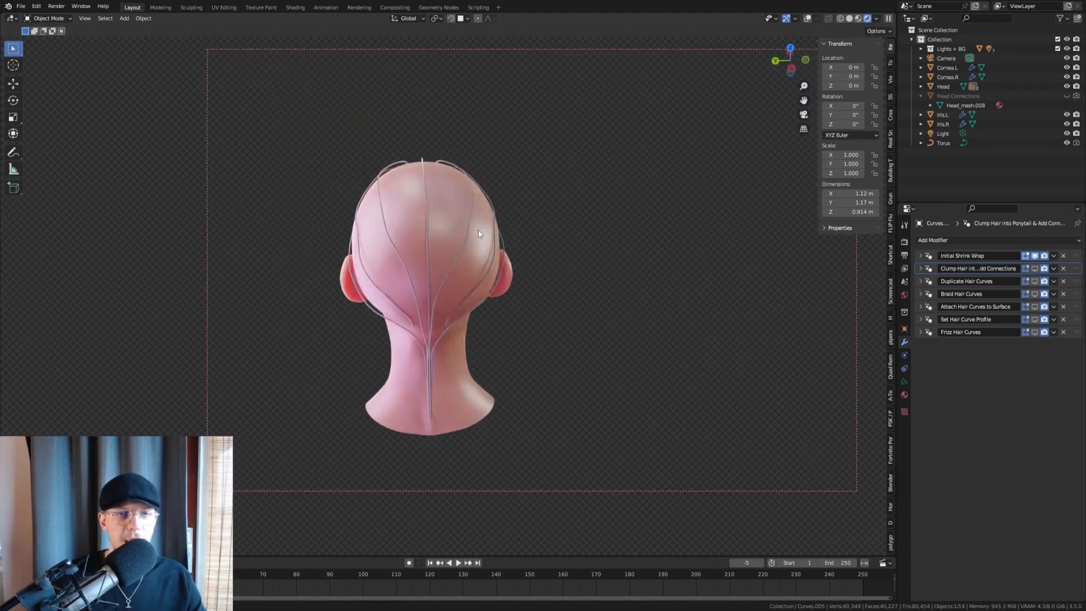
key("KP_0")
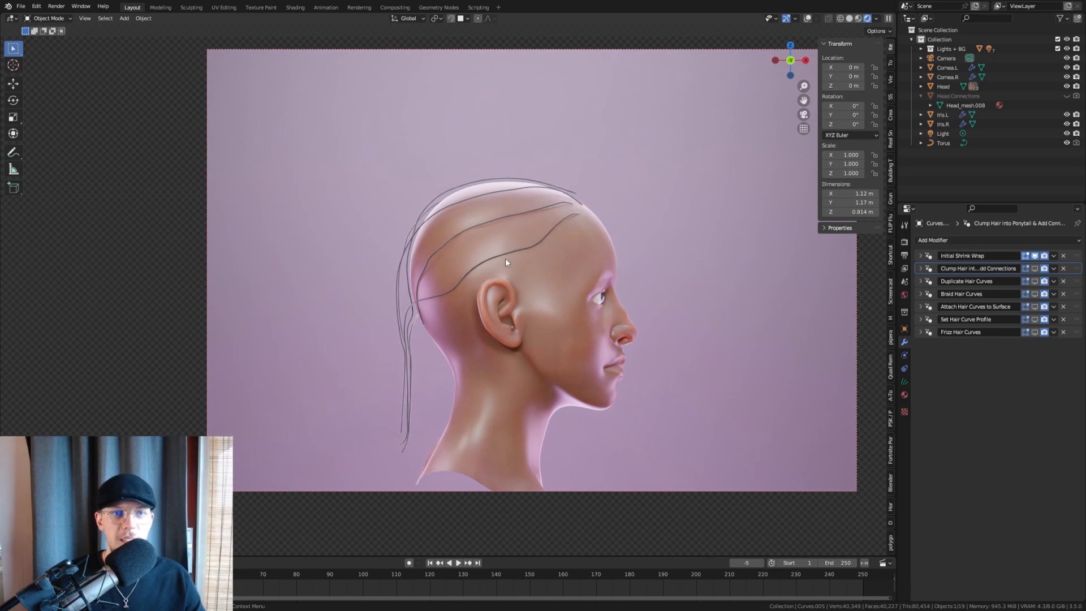
middle_click_drag(529, 237, 402, 201, "shift")
left_click(409, 218)
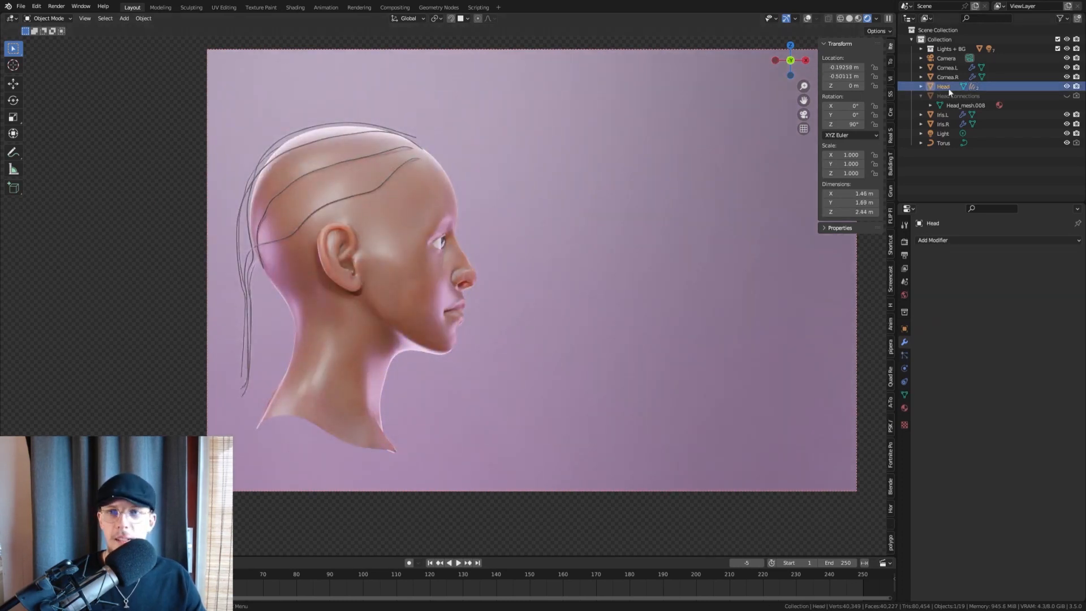
left_click(1075, 96)
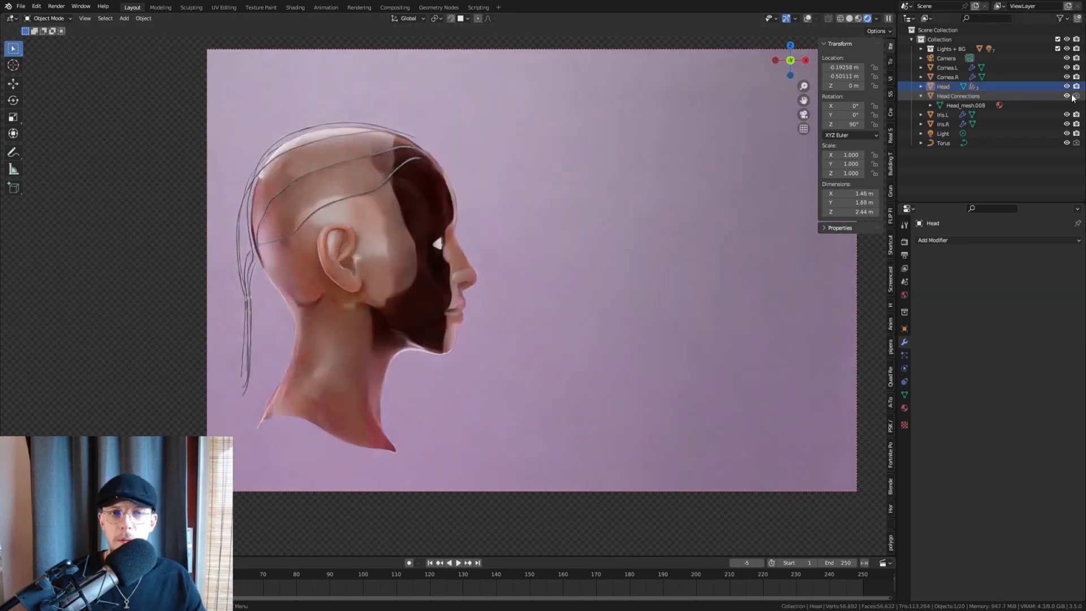
left_click(1023, 95, "ctrl")
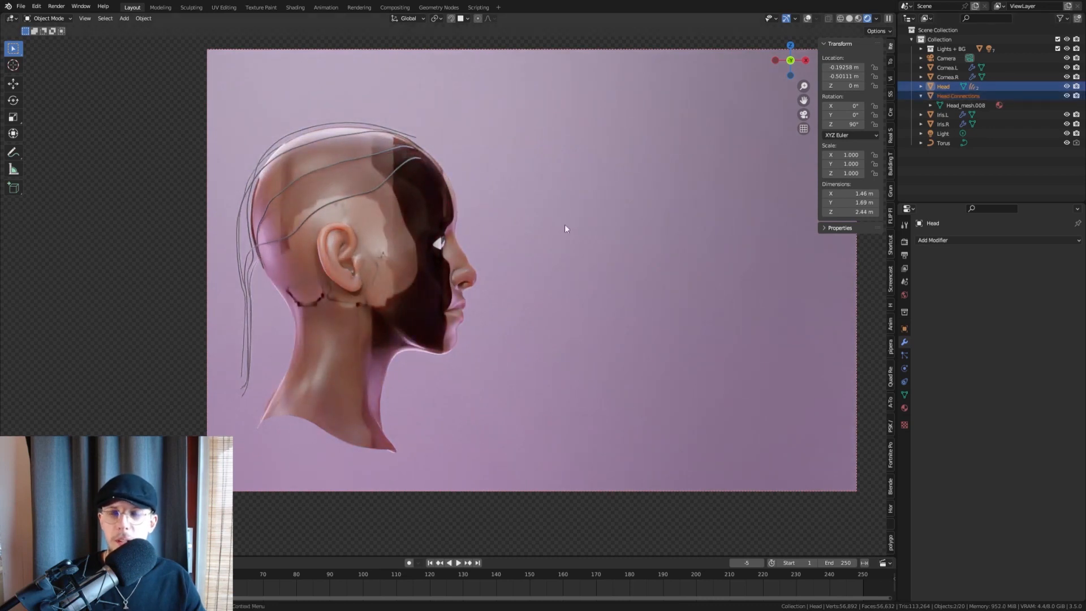
key("shift+d")
key("x")
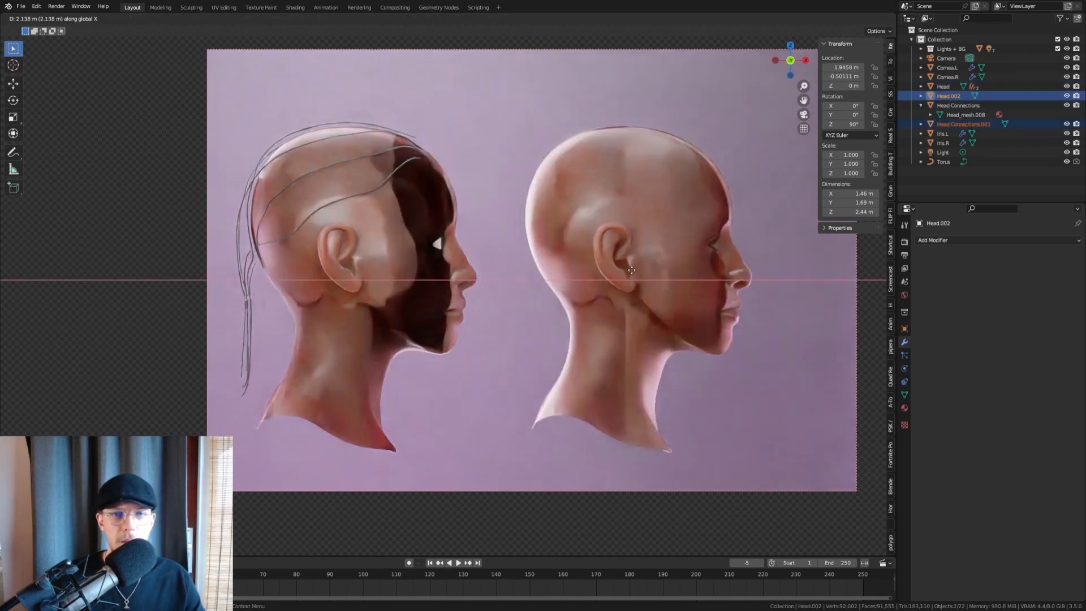
left_click(805, 165)
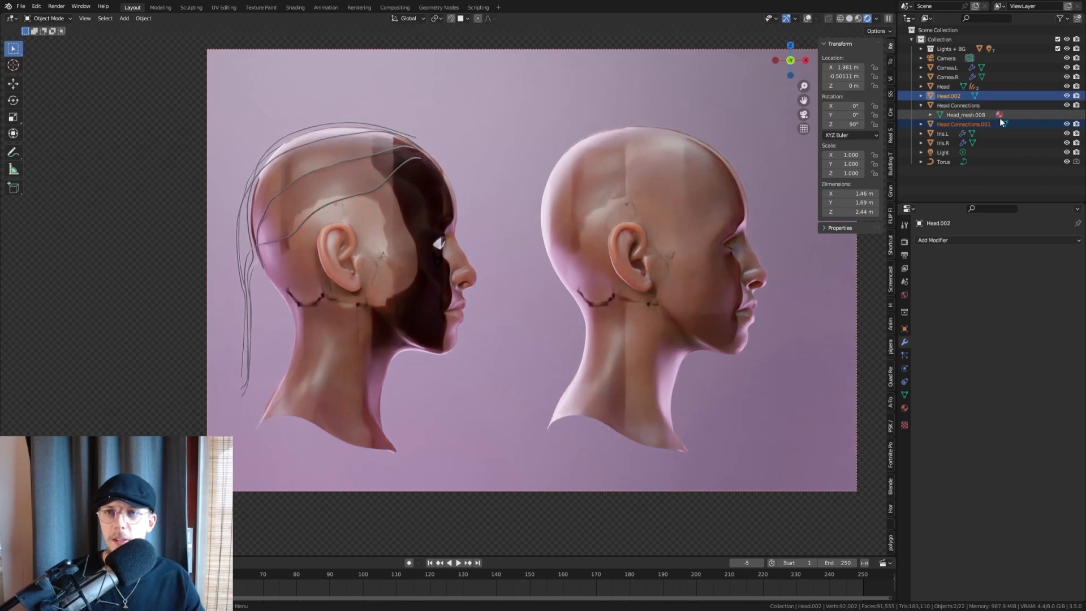
left_click(1067, 124)
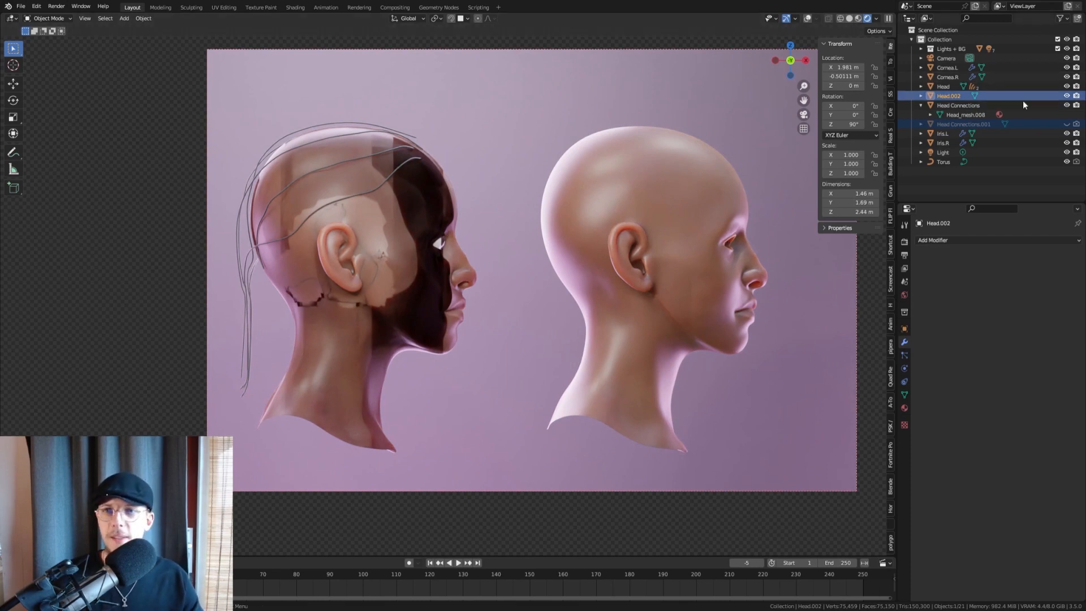
left_click(1067, 105)
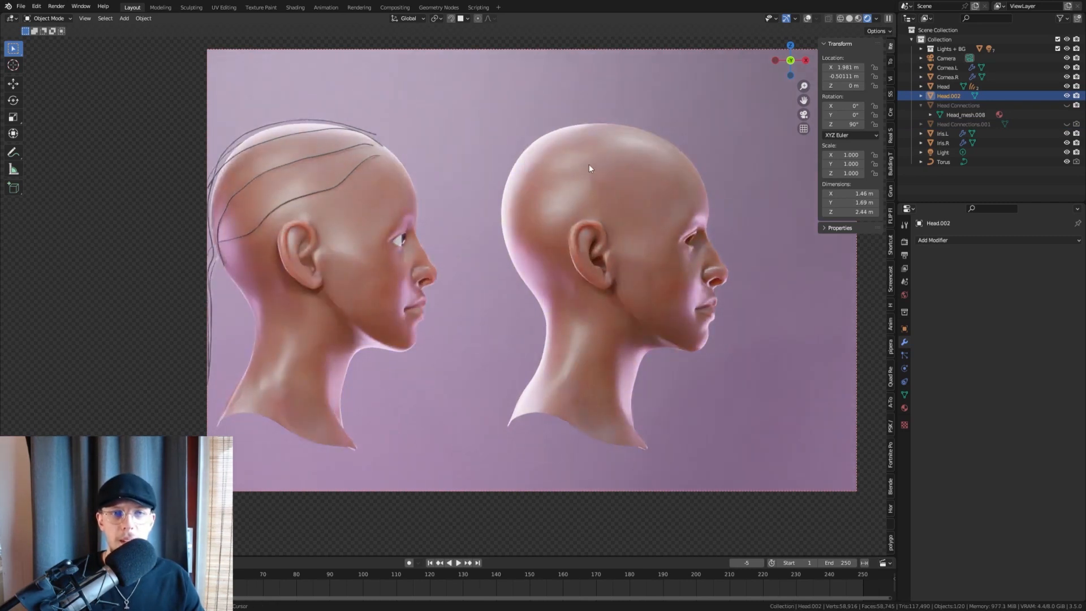
Step: Add an Empty Hair curves object to the duplicated head and switch the viewport to solid shading
key("shift+a")
mouse_move(589, 167)
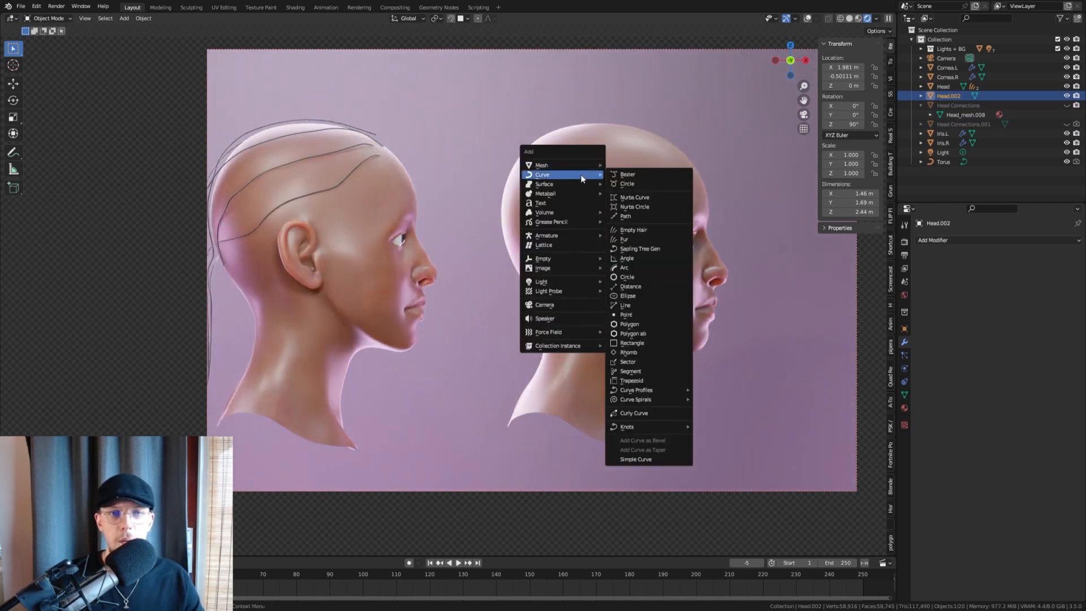
left_click(635, 230)
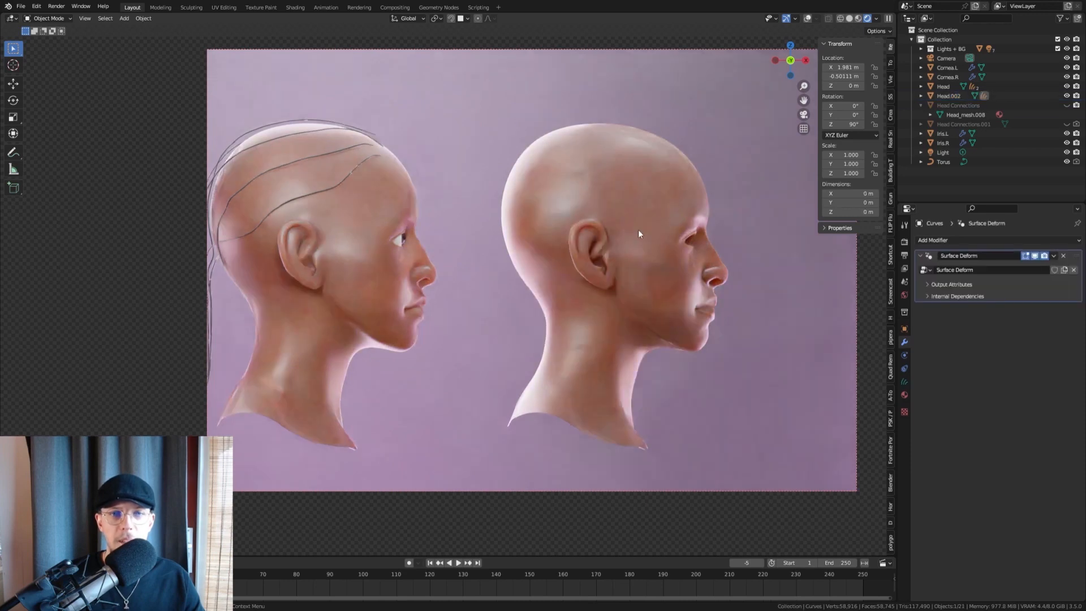
left_click(850, 18)
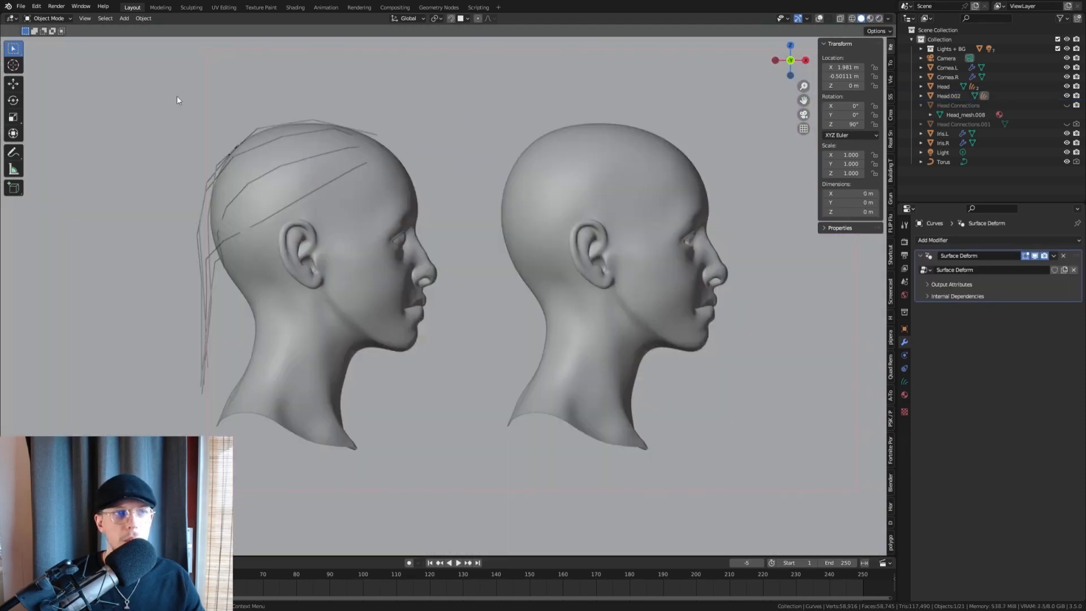
left_click(43, 19)
left_click(48, 49)
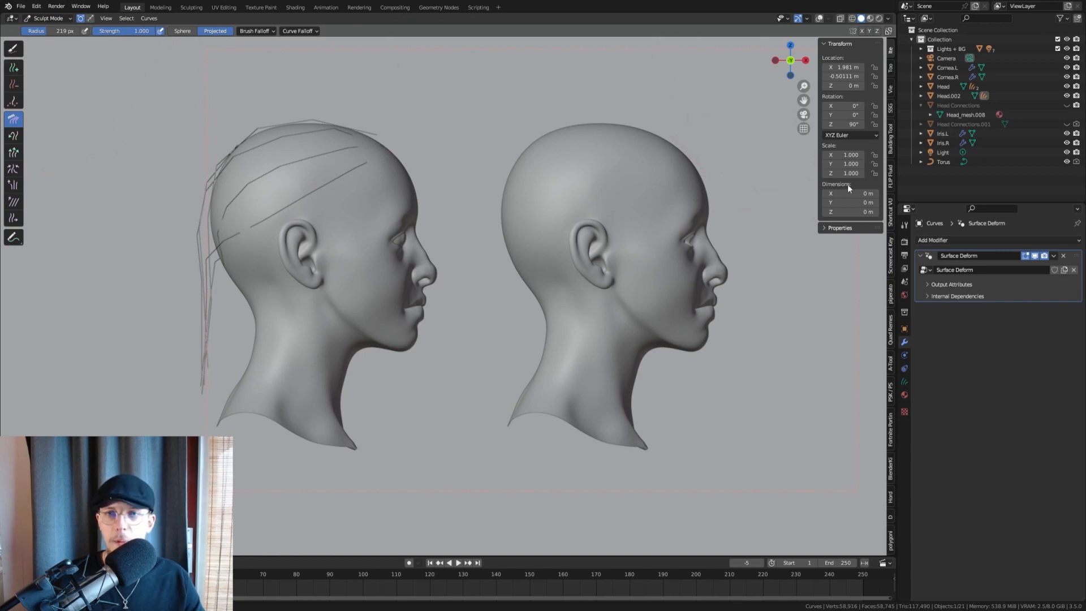
left_click(54, 19)
left_click(49, 29)
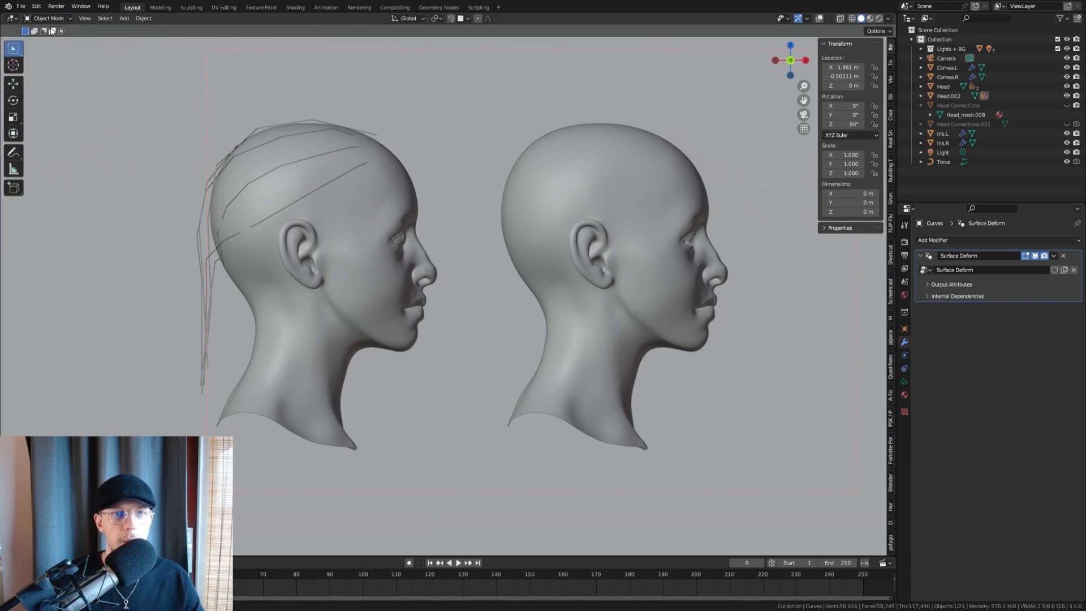
left_click(616, 188)
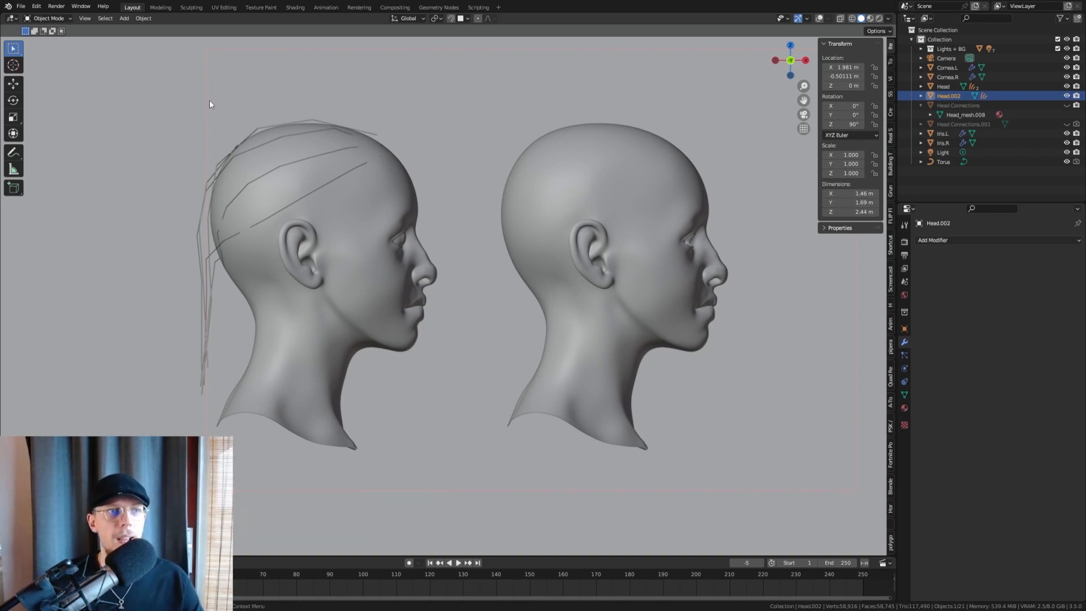
left_click(49, 18)
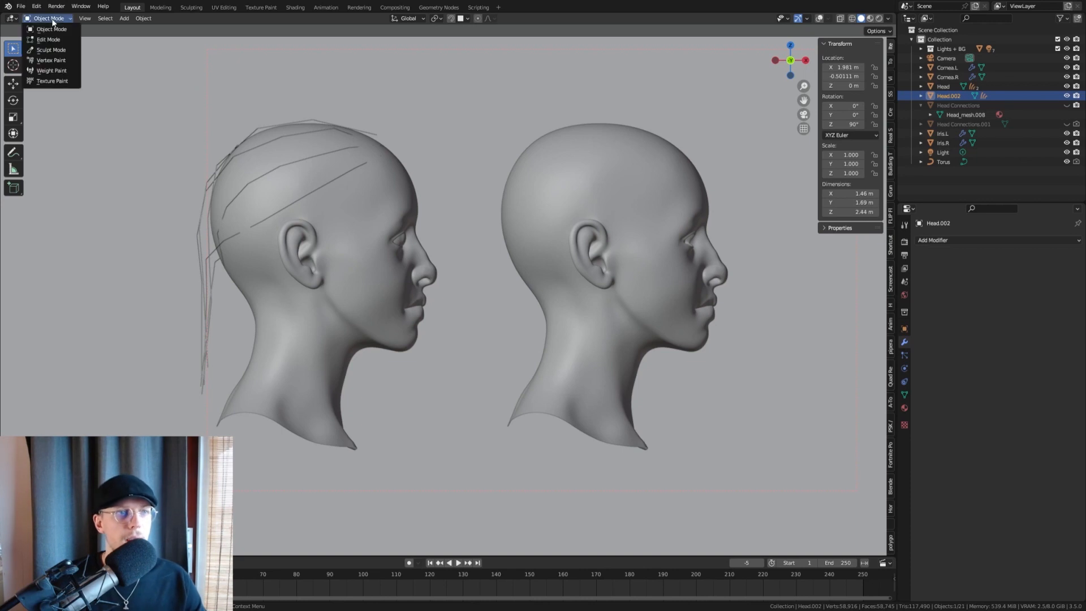
Step: Select the Curves object belonging to Head.002 and put it into Sculpt Mode
left_click(921, 96)
left_click(962, 115)
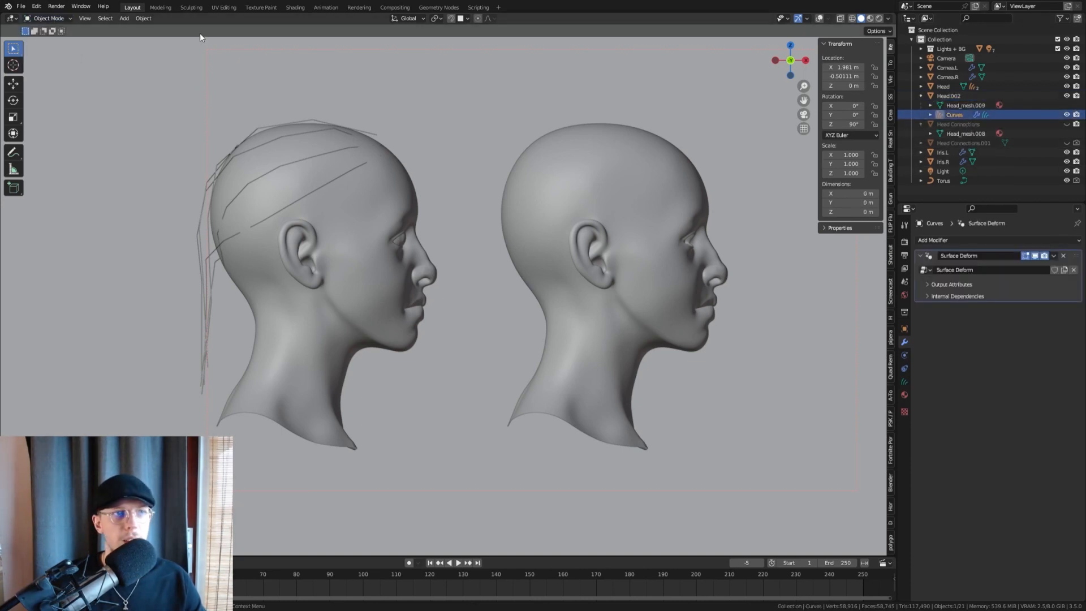
left_click(49, 18)
left_click(49, 50)
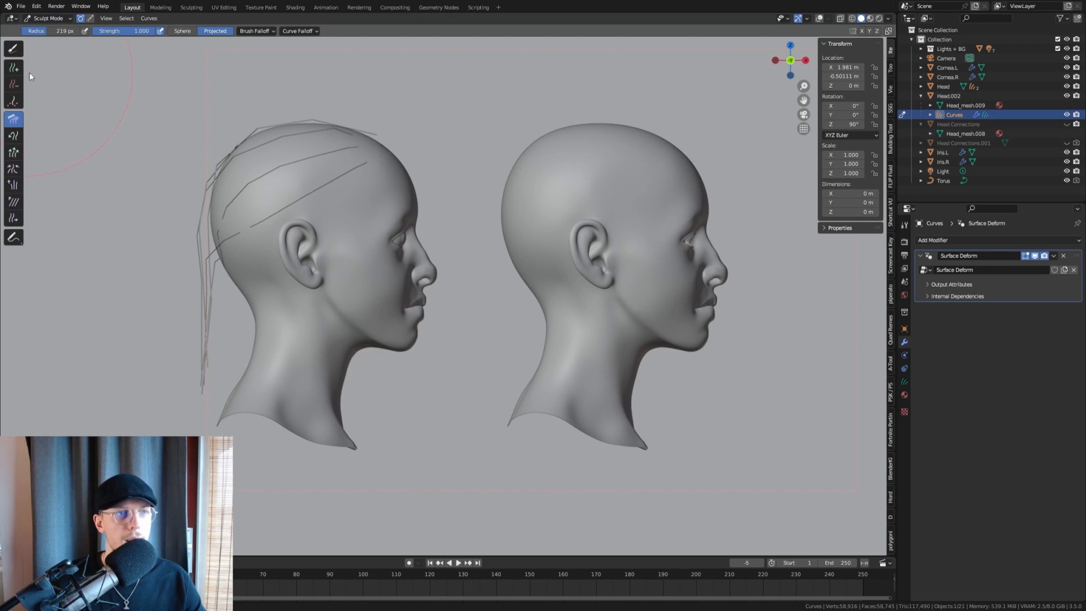
Step: Choose the Add brush and set its radius to 24 px for work on the duplicated head seen from above
key("f")
left_click(403, 182)
mouse_move(599, 170)
middle_mouse_down()
mouse_move(417, 251)
mouse_move(444, 254)
mouse_move(460, 307)
middle_mouse_up()
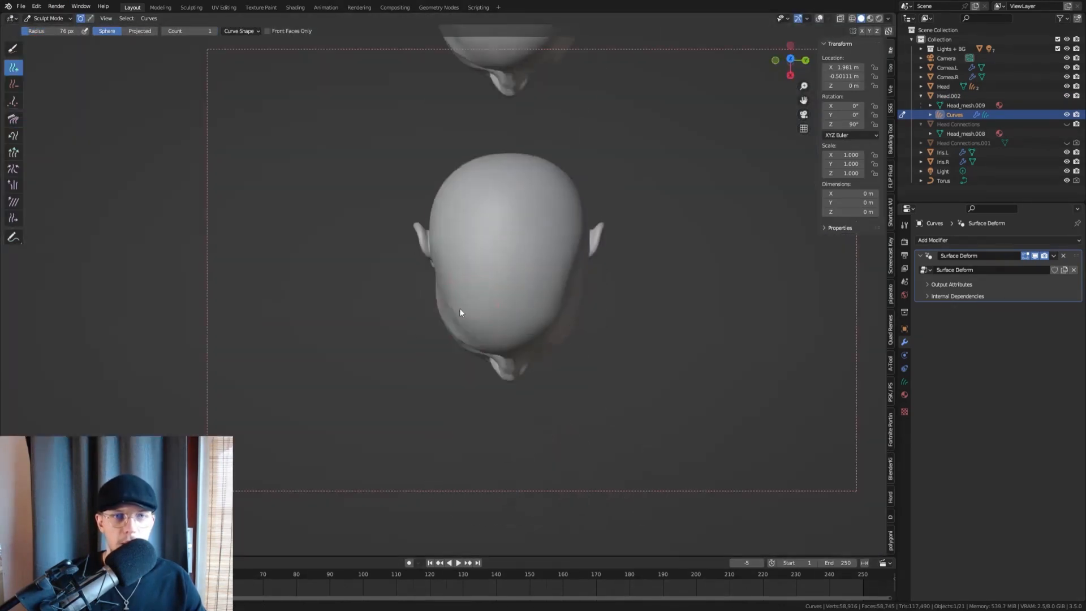
middle_click_drag(524, 125, 504, 297, "shift")
scroll(517, 205, "down", 5, "shift")
key("f")
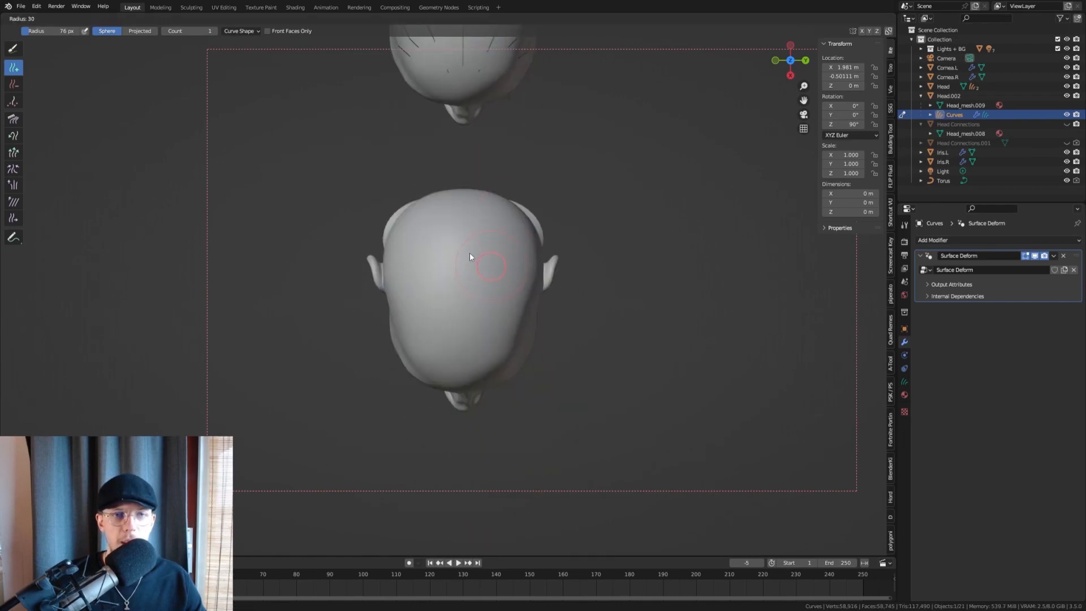
left_click(469, 252)
scroll(465, 361, "up", 3)
middle_click_drag(457, 365, 443, 287, "shift")
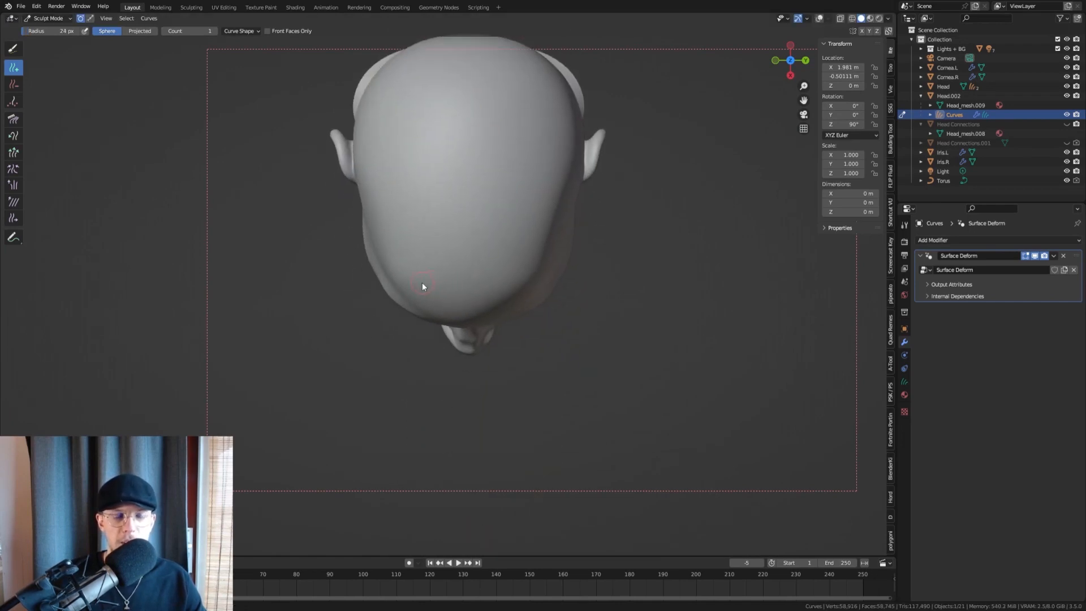
left_click(417, 287)
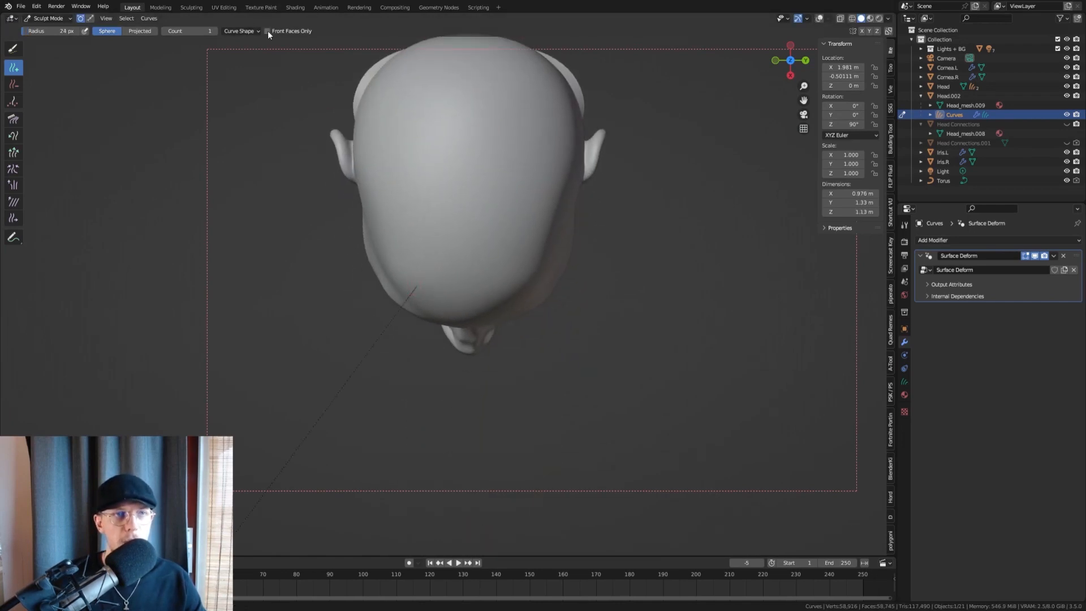
left_click(244, 31)
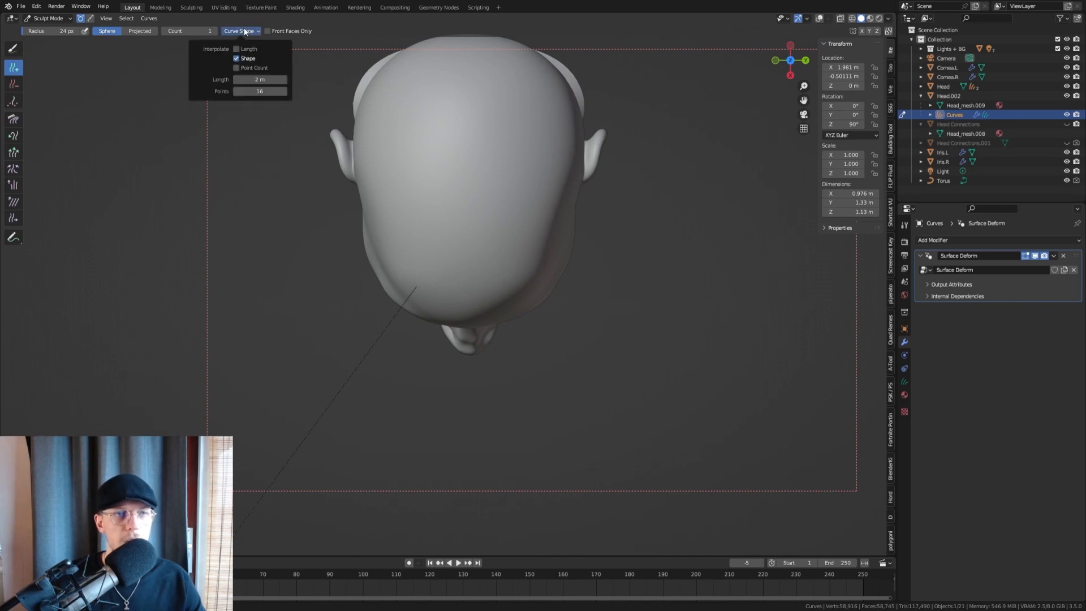
key("ctrl+z")
Step: Add three hair curves along the front hairline of the duplicated head, one at the centre and one on each side
left_click(243, 30)
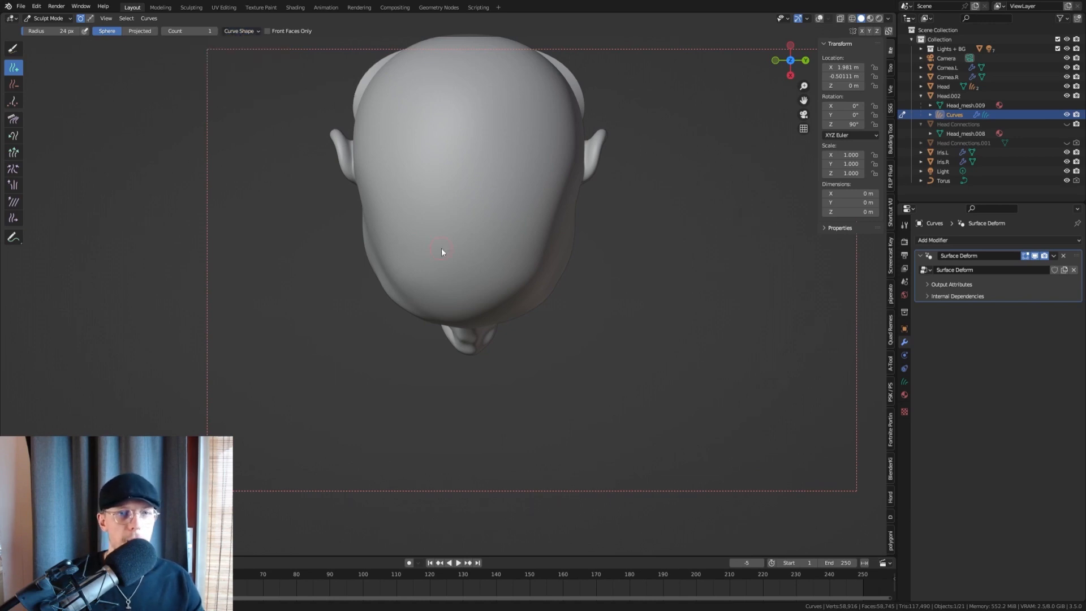
left_click(468, 306)
left_click(429, 307)
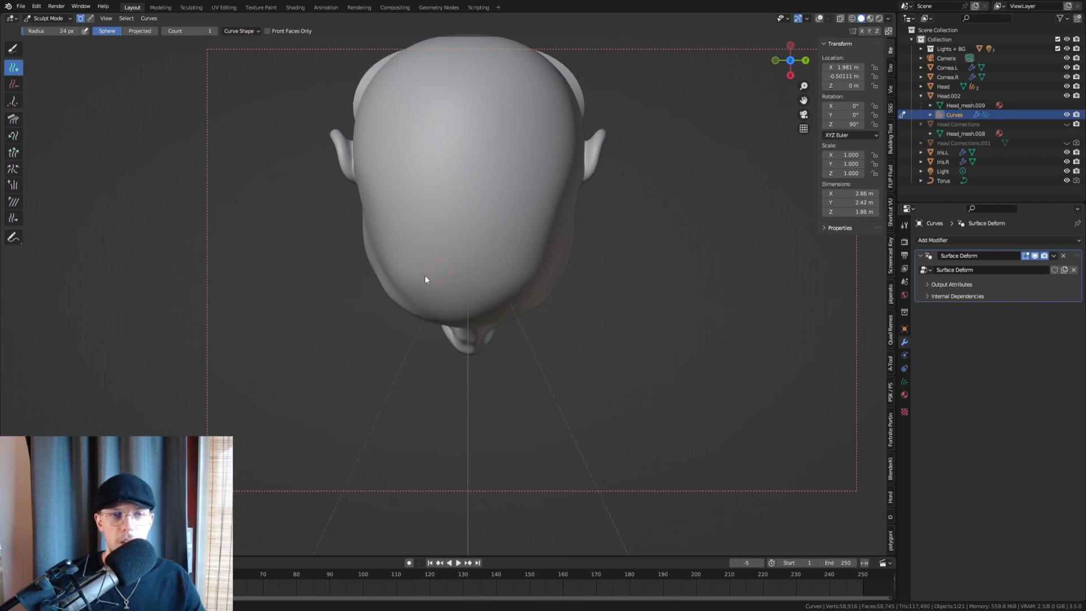
Step: Comb the three hair curves back over the skull and down behind the neck using the Comb brush with a 244 px radius
key("KP_1")
left_click(14, 119)
scroll(308, 217, "down", 3)
key("f")
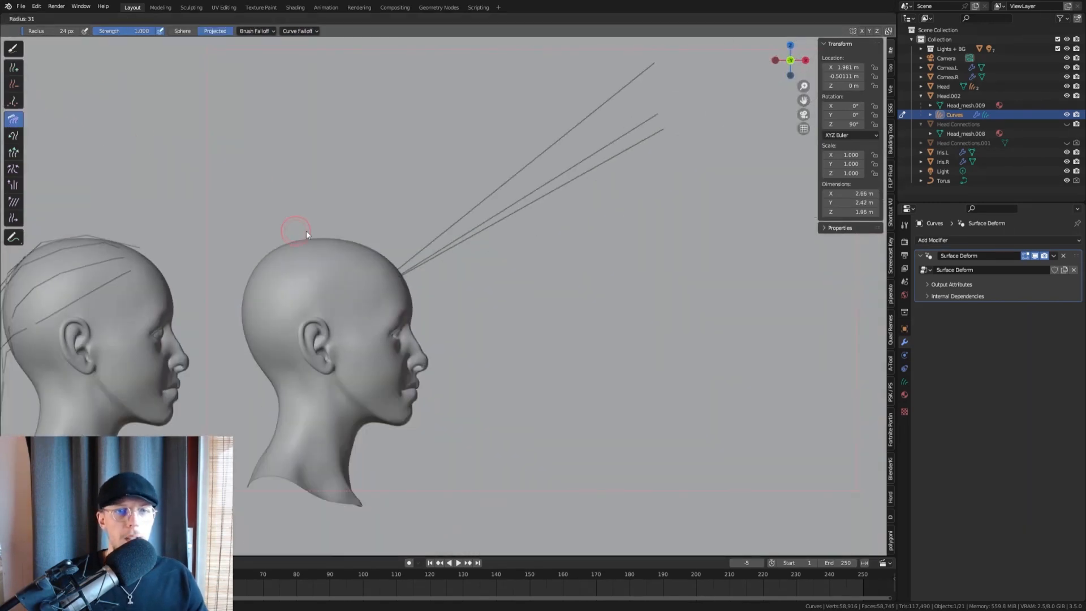
left_click(403, 228)
mouse_move(632, 182)
left_mouse_down()
mouse_move(322, 165)
mouse_move(214, 181)
left_mouse_up()
middle_click_drag(213, 181, 485, 228, "shift")
mouse_move(560, 232)
left_mouse_down()
mouse_move(368, 186)
mouse_move(384, 337)
mouse_move(403, 376)
left_mouse_up()
mouse_move(409, 327)
left_mouse_down()
mouse_move(396, 326)
mouse_move(476, 362)
mouse_move(471, 287)
mouse_move(459, 376)
mouse_move(282, 292)
left_mouse_up()
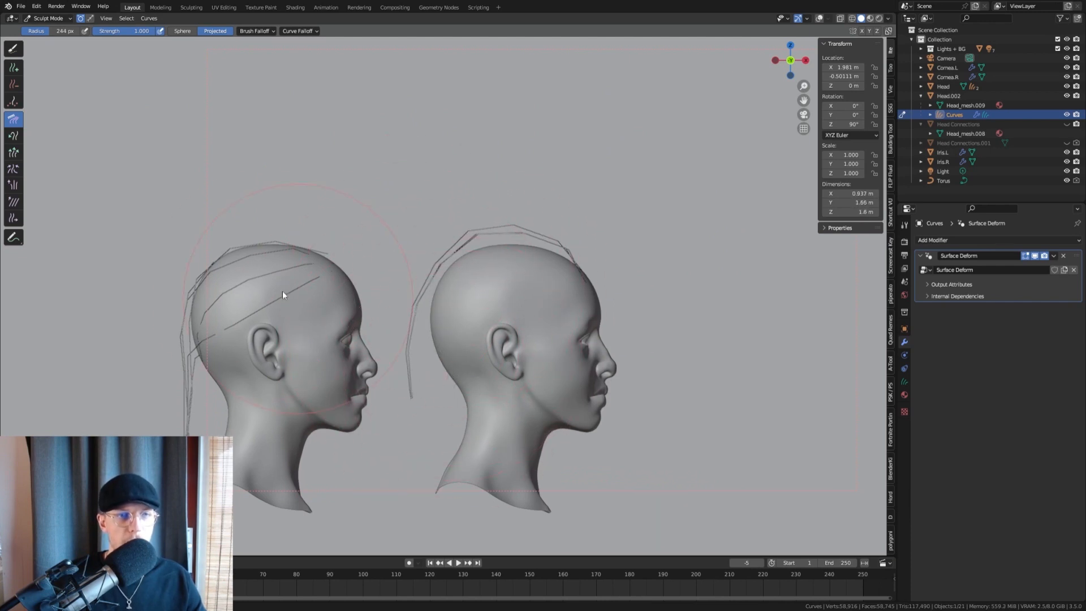
Step: Comb the duplicated head's hair curves closer to the back of the skull and adjust them from above with a 145 px radius
mouse_move(392, 318)
left_mouse_down()
mouse_move(416, 378)
mouse_move(461, 322)
mouse_move(482, 222)
mouse_move(492, 249)
mouse_move(465, 286)
mouse_move(430, 286)
mouse_move(487, 250)
left_mouse_up()
key("KP_7")
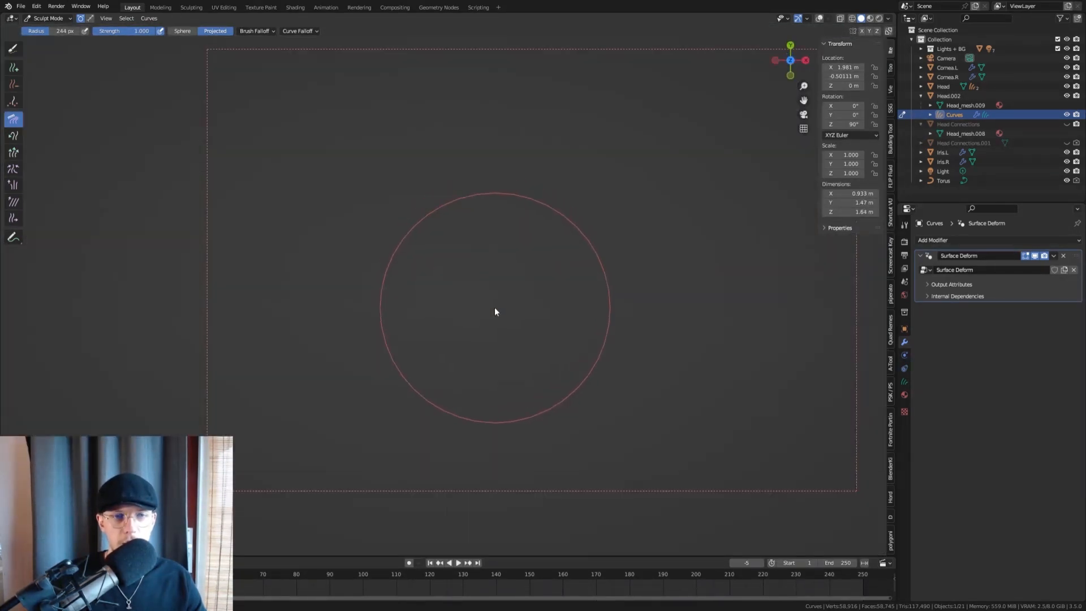
scroll(497, 365, "down", 10)
scroll(484, 378, "up", 10)
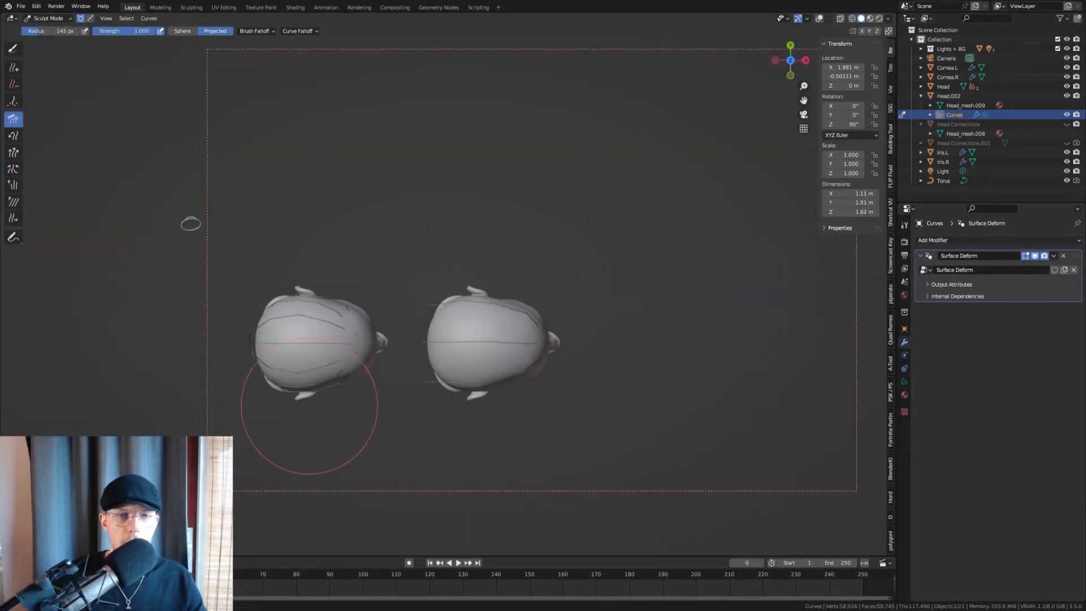
scroll(470, 309, "up", 2)
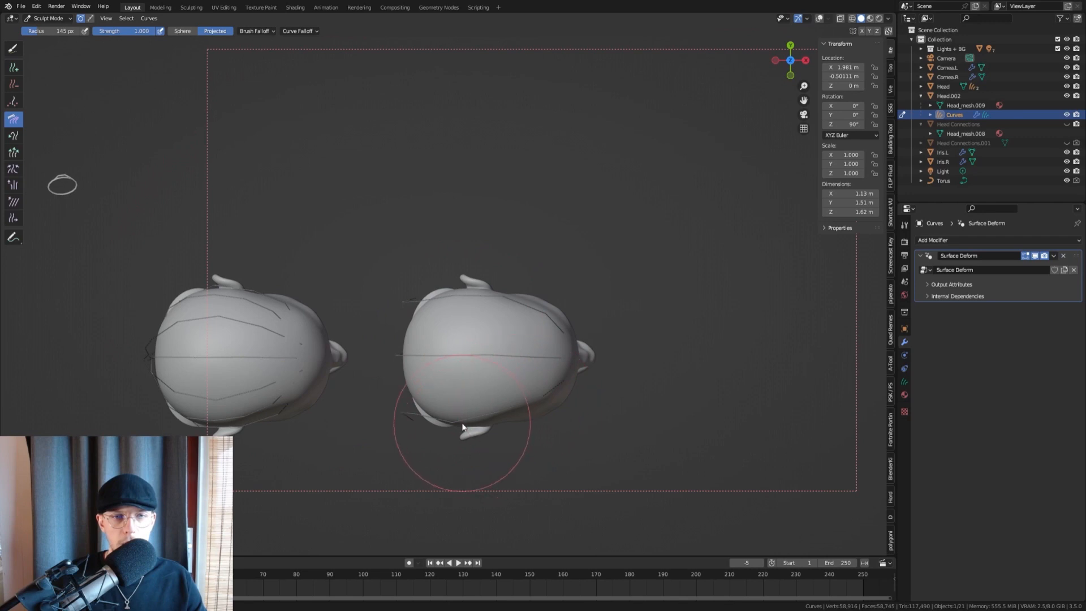
key("KP_1")
mouse_move(474, 365)
middle_mouse_down()
mouse_move(503, 352)
mouse_move(459, 304)
mouse_move(491, 303)
mouse_move(518, 331)
mouse_move(545, 265)
middle_mouse_up()
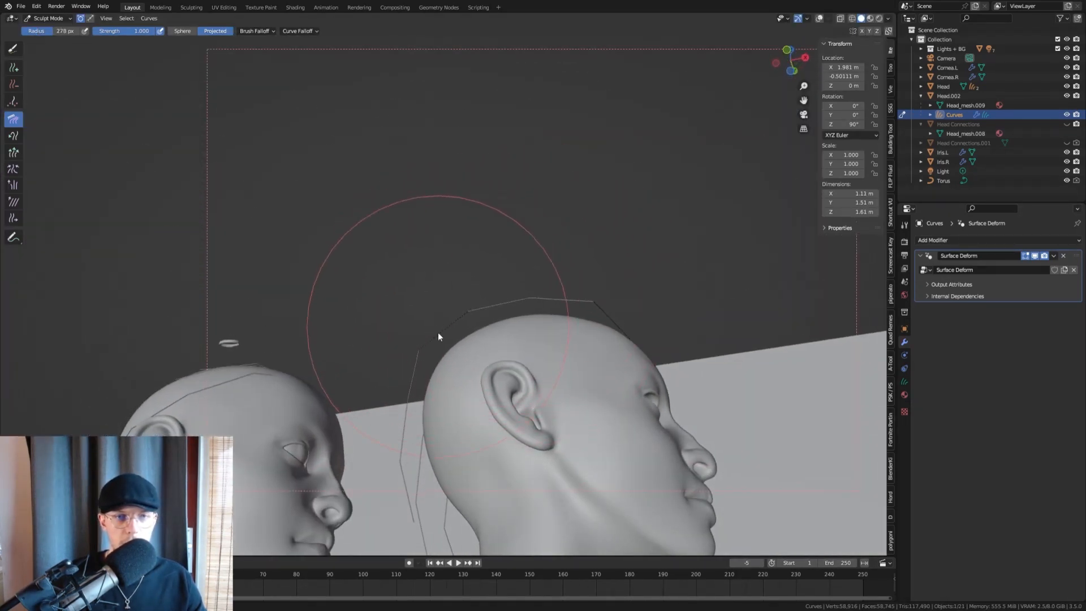
Step: Comb the hair curves over the crown of the duplicated head using a 190 px brush radius
mouse_move(562, 311)
middle_mouse_down()
mouse_move(577, 408)
mouse_move(628, 386)
middle_mouse_up()
middle_click_drag(325, 270, 335, 244)
key("f")
left_click(404, 244)
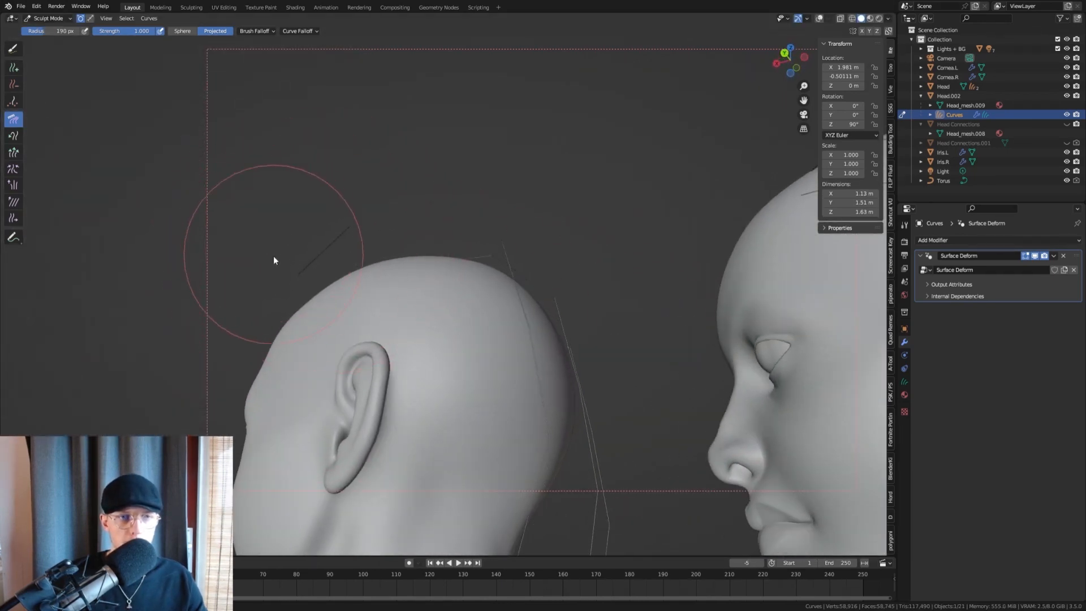
left_click_drag(296, 288, 317, 255)
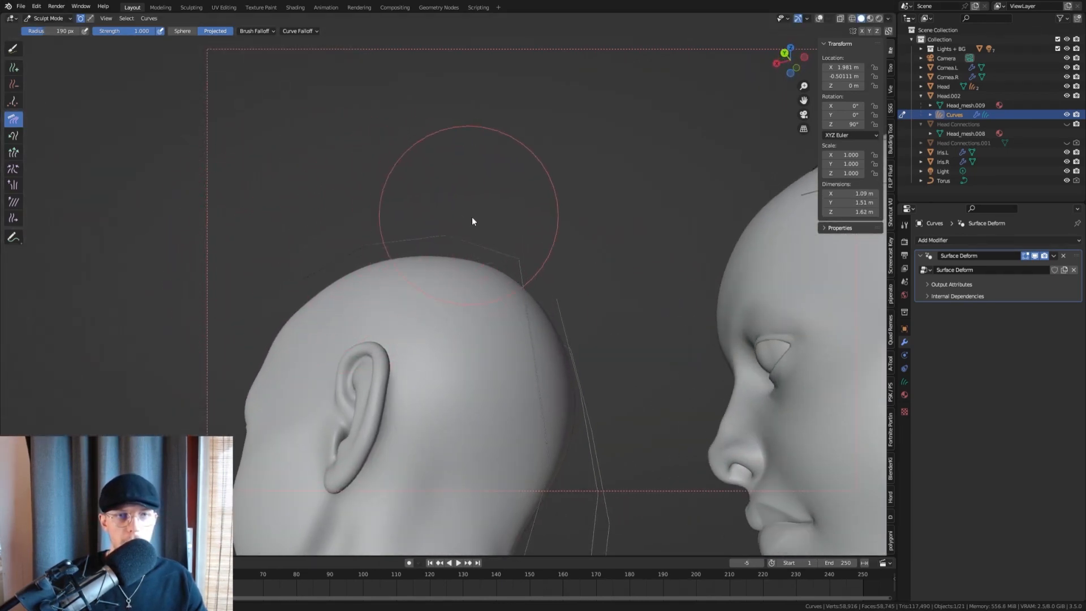
mouse_move(472, 221)
middle_mouse_down()
mouse_move(506, 330)
mouse_move(514, 287)
middle_mouse_up()
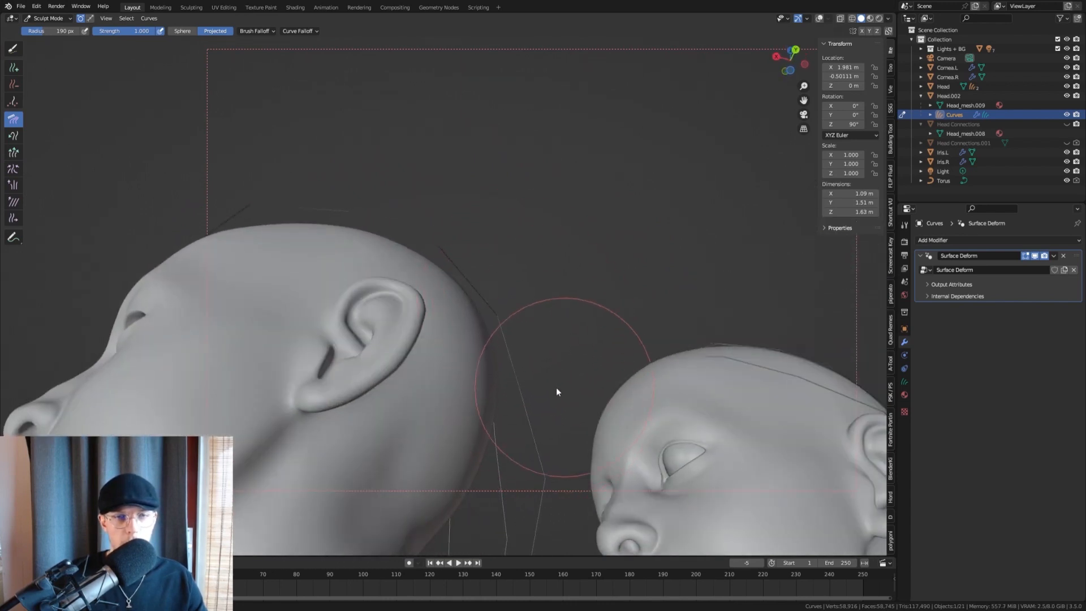
mouse_move(243, 198)
middle_mouse_down()
mouse_move(306, 215)
mouse_move(377, 204)
mouse_move(390, 226)
middle_mouse_up()
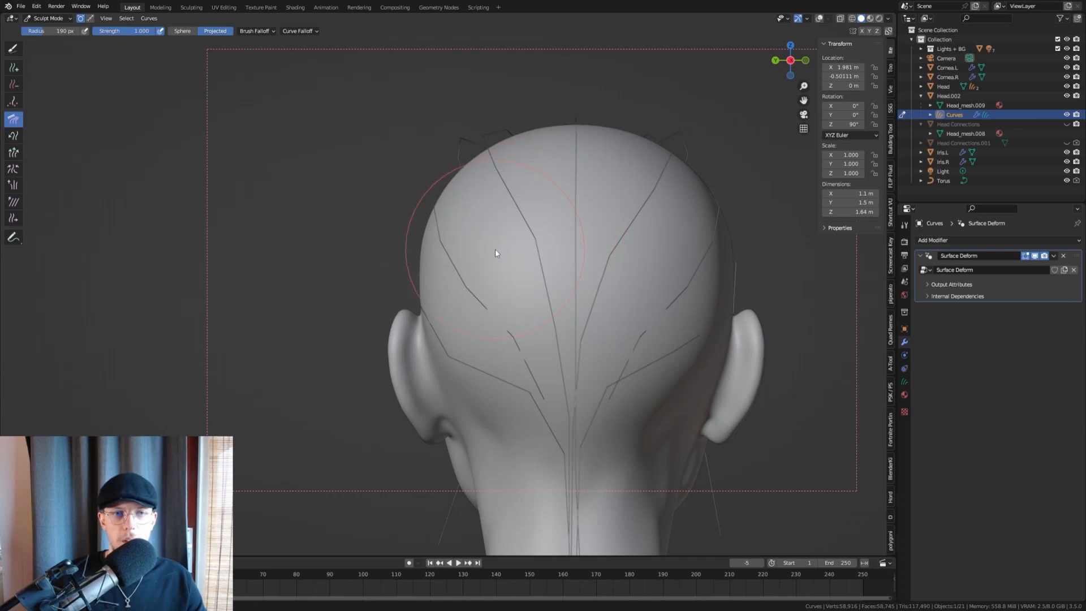
Step: Comb the lower parts of the side curves inward towards the centre of the neck, finishing with a 128 px radius
mouse_move(534, 246)
middle_mouse_down("alt")
mouse_move(543, 274)
mouse_move(472, 209)
mouse_move(499, 245)
mouse_move(504, 288)
mouse_move(421, 247)
mouse_move(414, 290)
middle_mouse_up("alt")
key("f")
left_click(420, 245)
left_click_drag(310, 324, 348, 329)
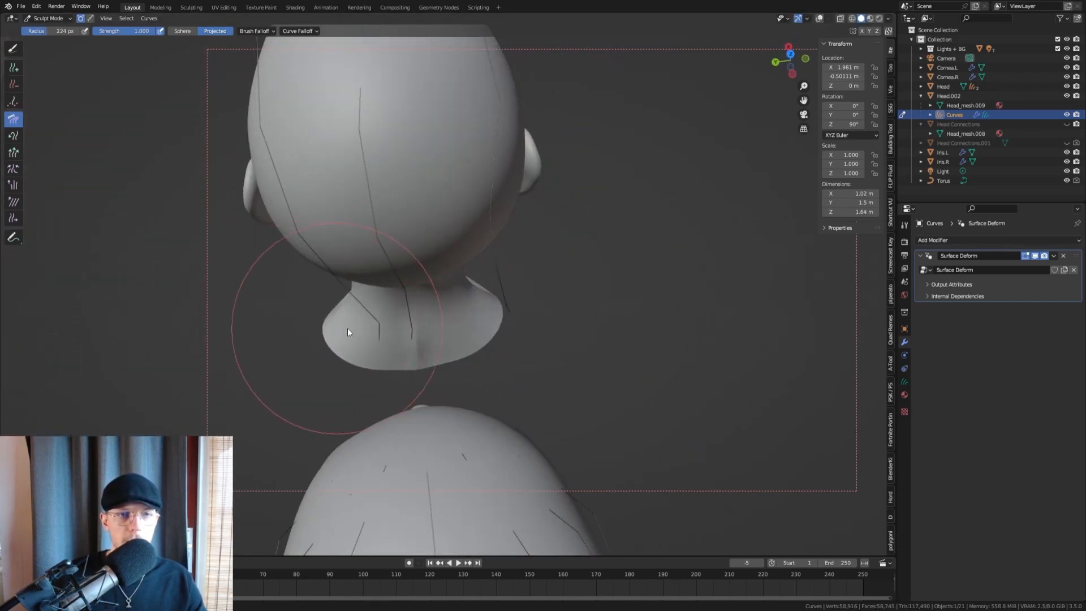
left_click_drag(540, 295, 429, 302)
key("f")
left_click(477, 294)
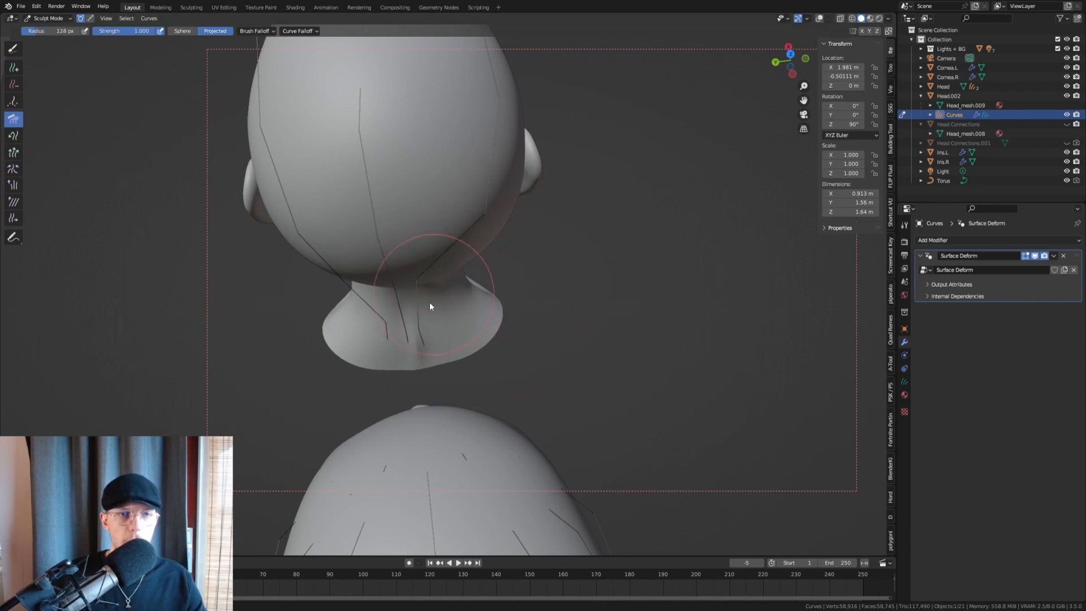
Step: Gather the curve ends closer together at the nape with the Comb brush, reducing its radius to 106 px
left_click_drag(324, 315, 379, 302)
mouse_move(379, 300)
middle_mouse_down()
mouse_move(391, 304)
mouse_move(378, 245)
middle_mouse_up()
scroll(381, 278, "up", 2)
key("f")
left_click(403, 299)
left_click_drag(404, 298, 390, 309)
key("f")
left_click(347, 275)
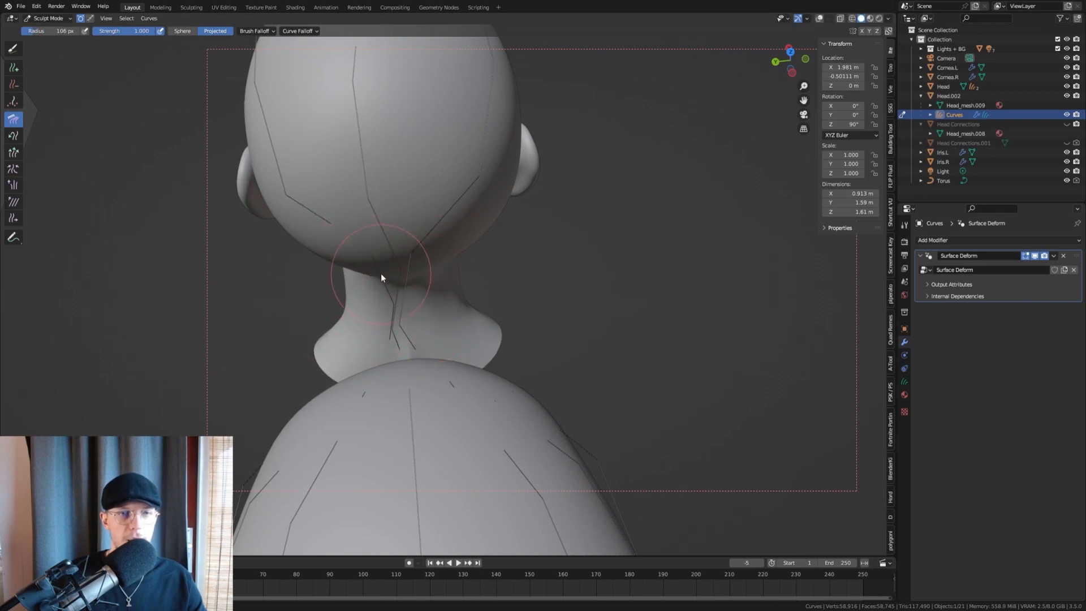
Step: Refine the gathered curves behind the neck and even out their lower ends in side profile
middle_click_drag(381, 274, 366, 272)
left_click_drag(422, 259, 408, 255)
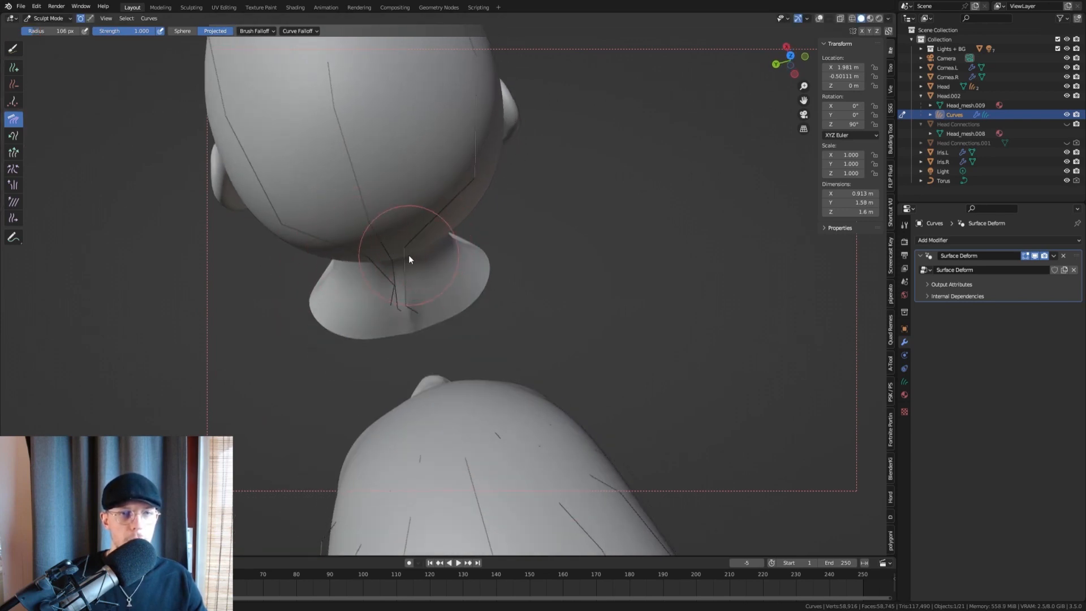
middle_click_drag(408, 255, 387, 286)
left_click_drag(387, 290, 410, 313)
middle_click_drag(426, 307, 363, 262)
left_click_drag(363, 262, 364, 224)
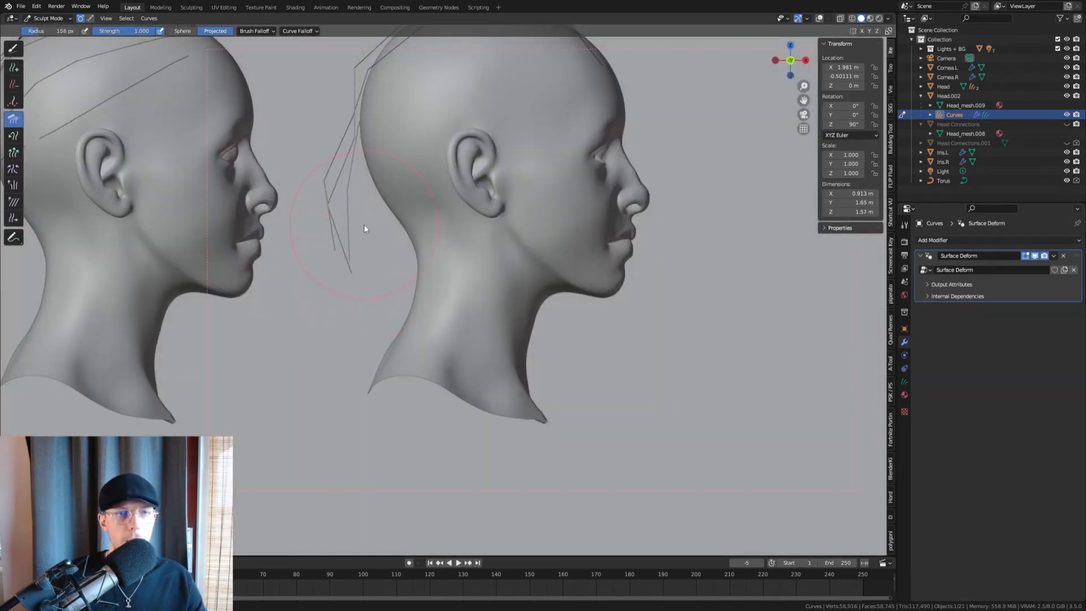
Step: Shape the curves just above the front hairline with the Comb brush, reducing its radius from 141 px to 91 px
mouse_move(357, 185)
middle_mouse_down()
mouse_move(395, 220)
mouse_move(444, 172)
mouse_move(358, 196)
middle_mouse_up()
middle_click_drag(565, 182, 505, 185)
scroll(531, 181, "up", 3)
key("f")
left_click(559, 176)
mouse_move(577, 179)
middle_mouse_down()
mouse_move(544, 170)
mouse_move(562, 164)
middle_mouse_up()
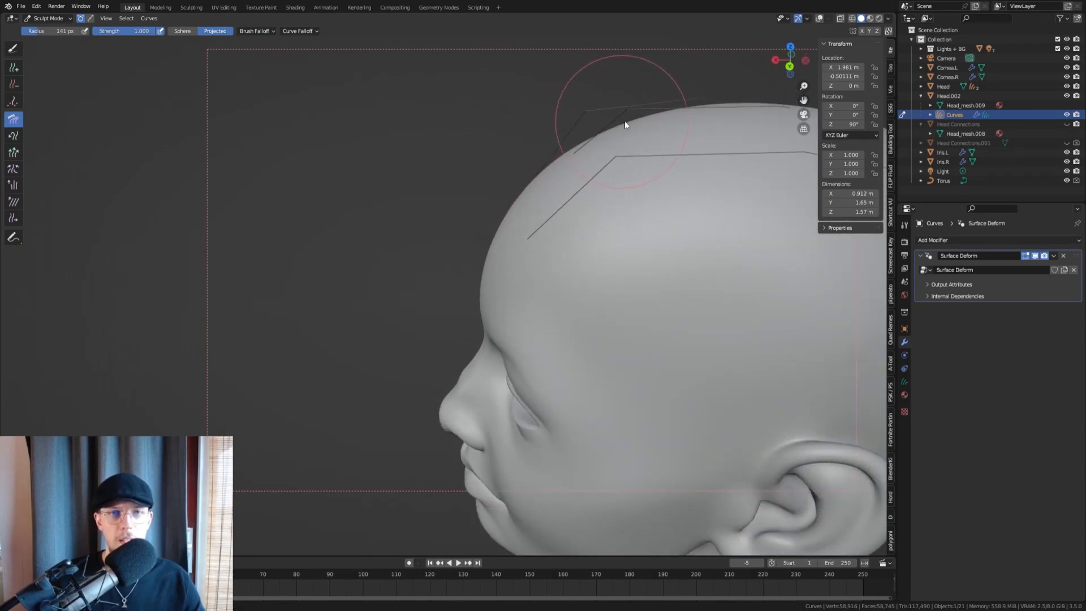
key("f")
left_click(619, 103)
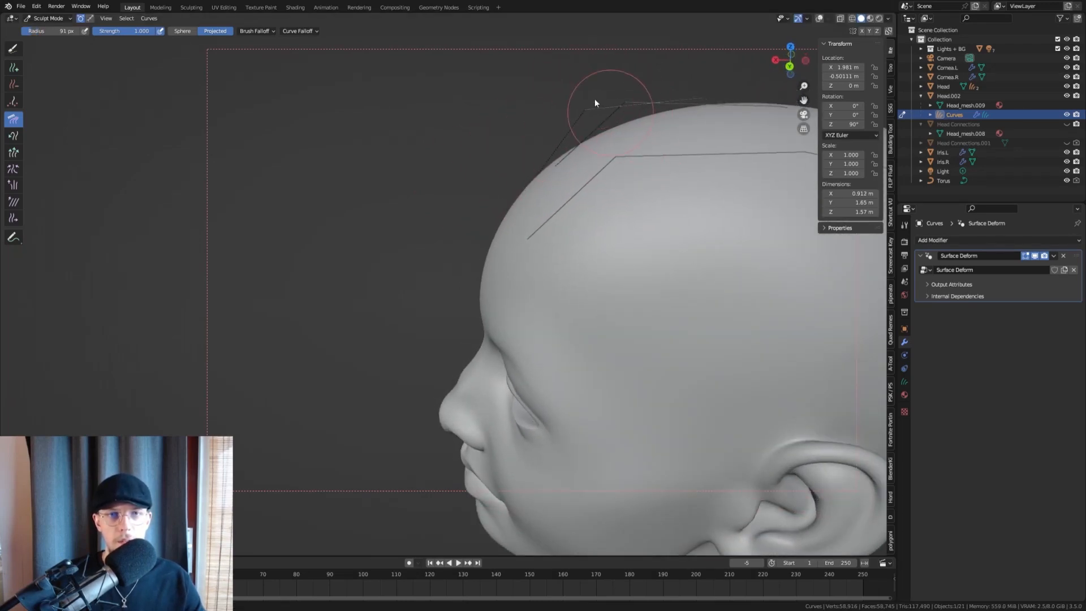
Step: Comb the curves over the rear of the crown using a 136 px radius
mouse_move(595, 98)
middle_mouse_down()
mouse_move(591, 109)
mouse_move(647, 116)
mouse_move(565, 157)
mouse_move(647, 146)
middle_mouse_up()
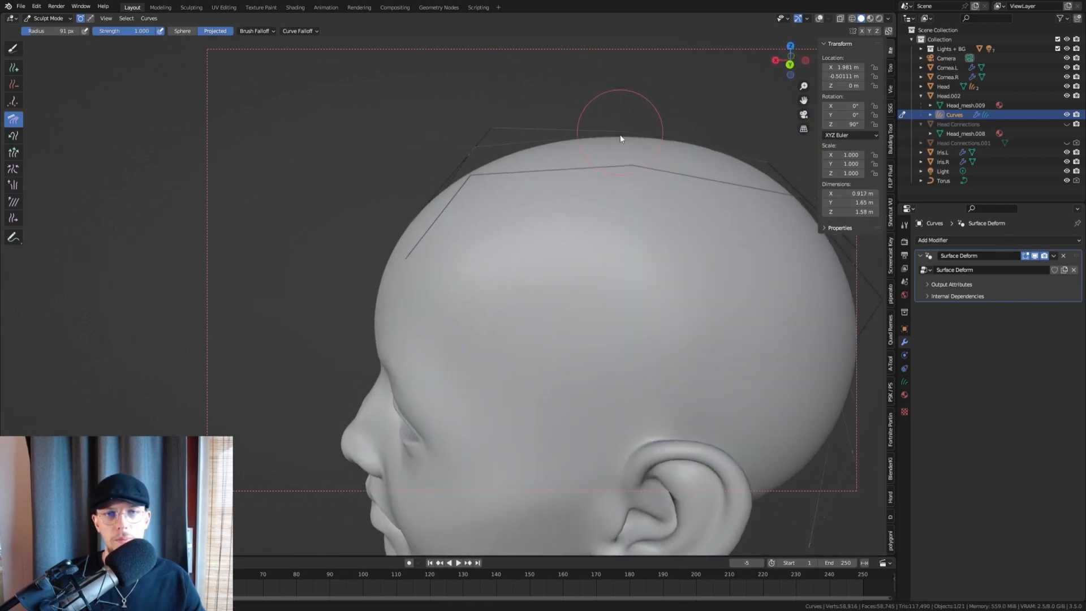
key("f")
left_click(720, 142)
left_click_drag(745, 155, 736, 151)
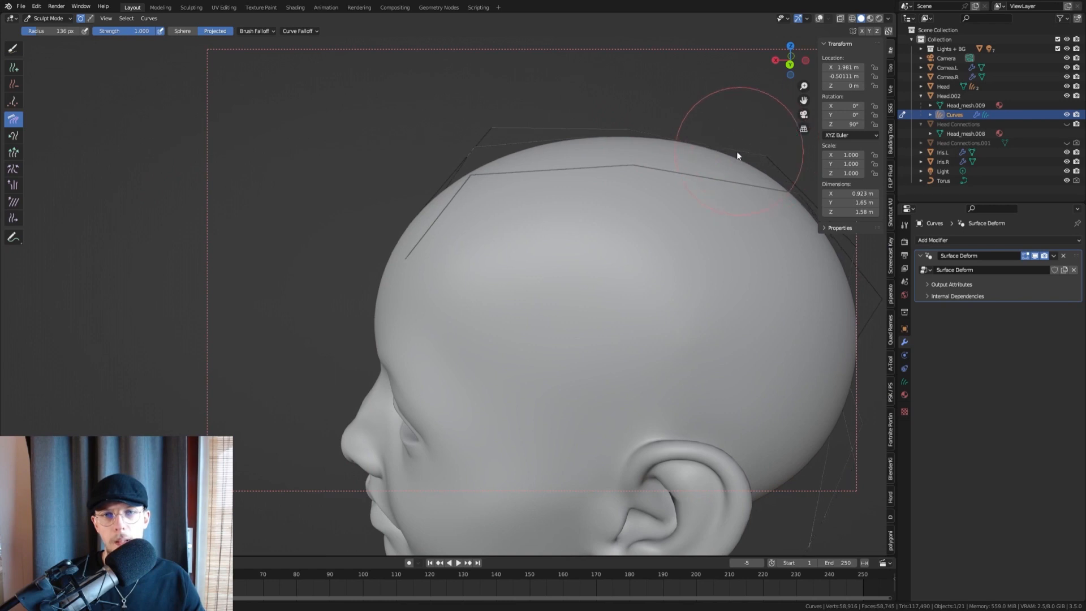
Step: Return the duplicated head's curves to Object Mode and select the original head's hair curves, Curves.004
middle_click_drag(642, 129, 571, 180)
scroll(480, 191, "down", 3)
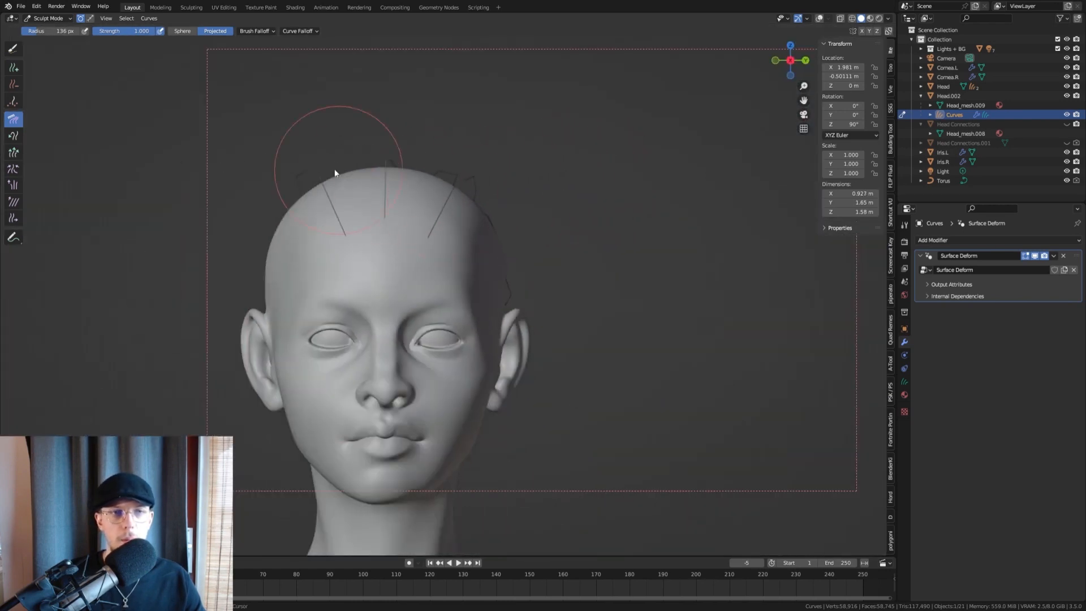
middle_click_drag(336, 170, 396, 156, "shift")
left_click(51, 29)
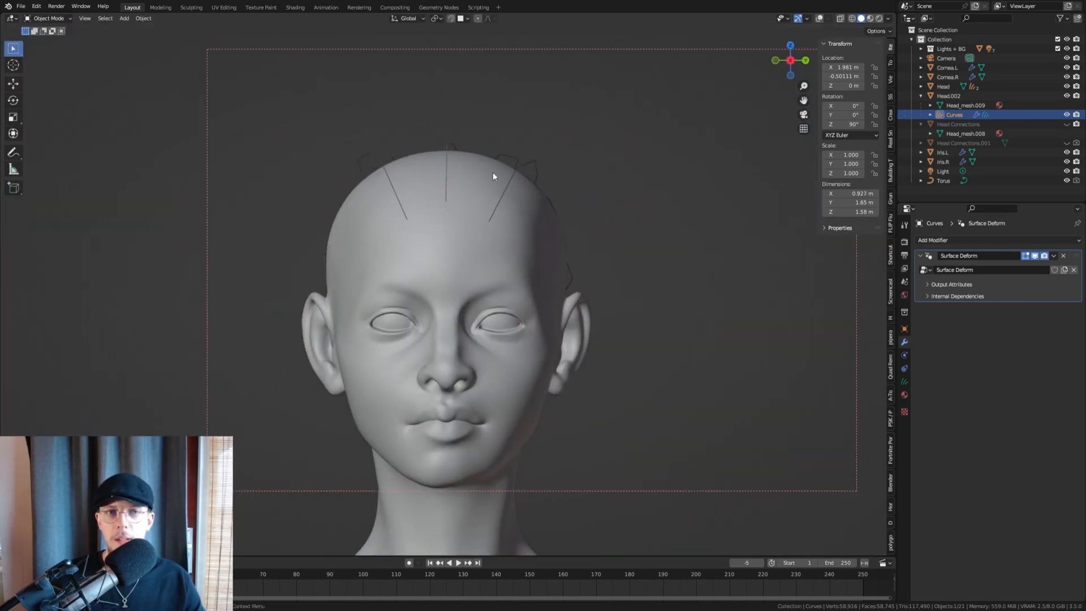
middle_click_drag(493, 172, 279, 164)
left_click(277, 162)
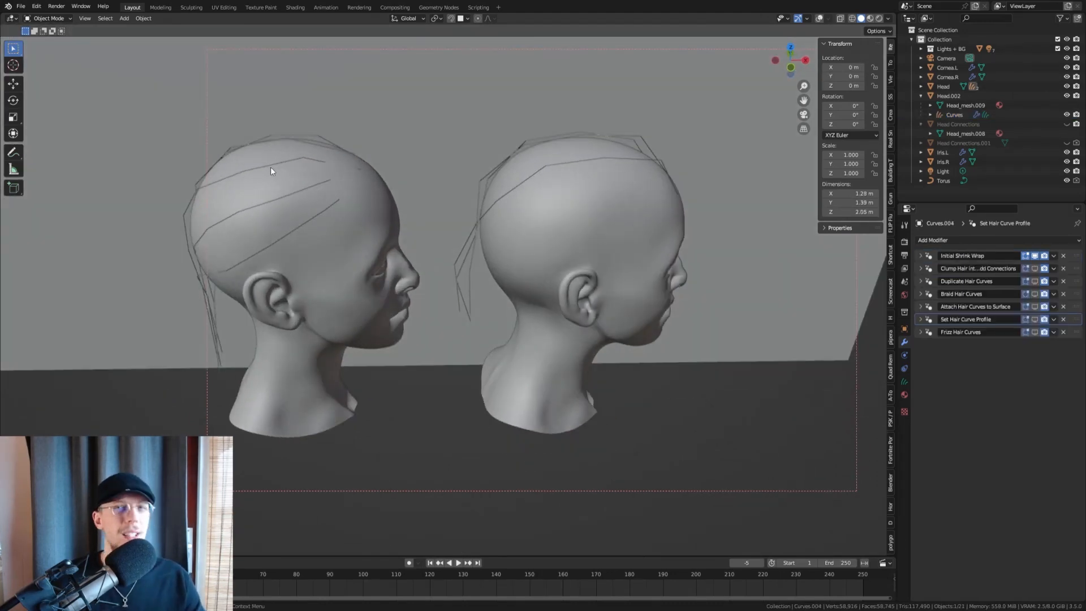
Step: Select Head.002's Curves with Curves.004 as the active object and copy the modifiers from Curves.004 to it
key("KP_1")
left_click(606, 178)
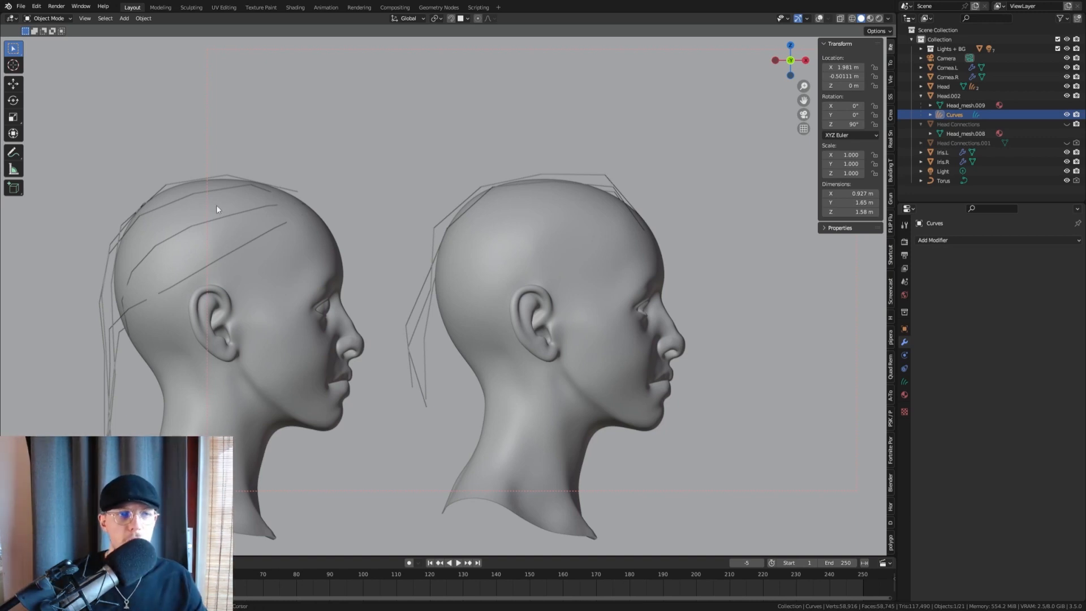
left_click(113, 243, "shift")
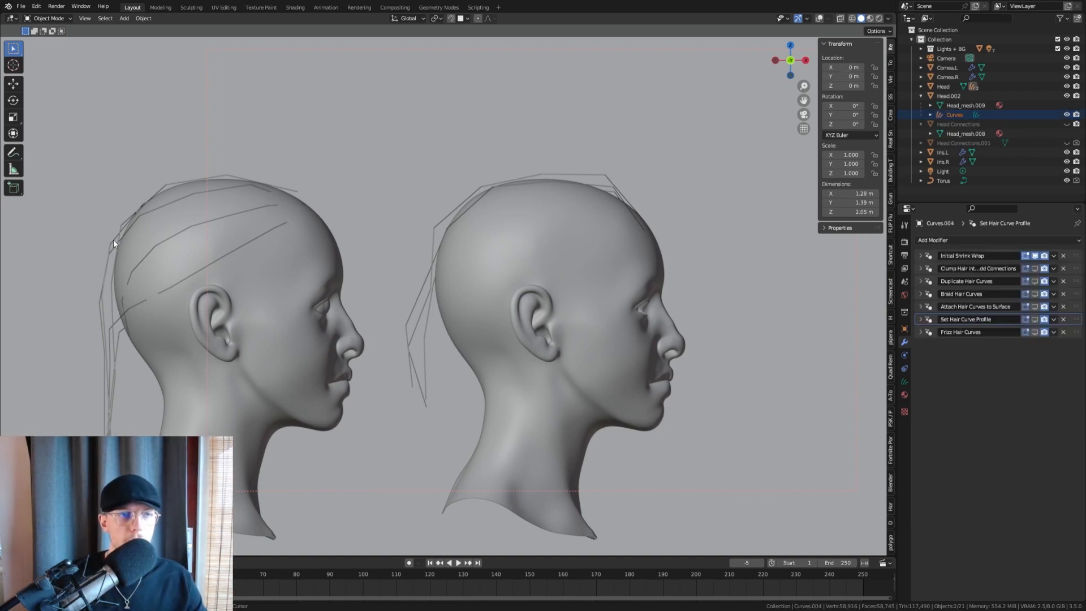
key("ctrl+l")
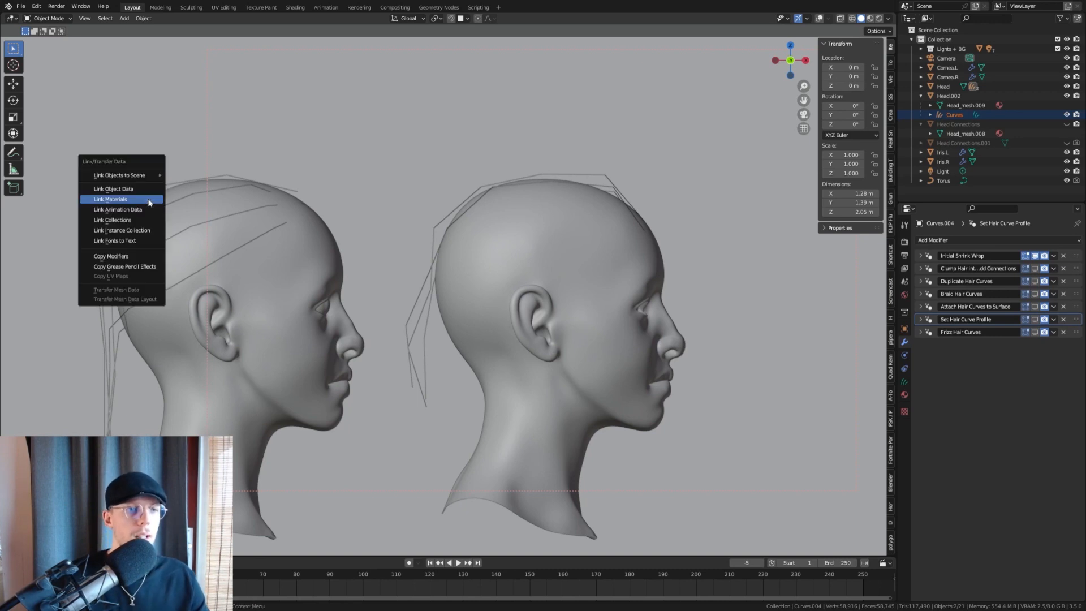
left_click(123, 258)
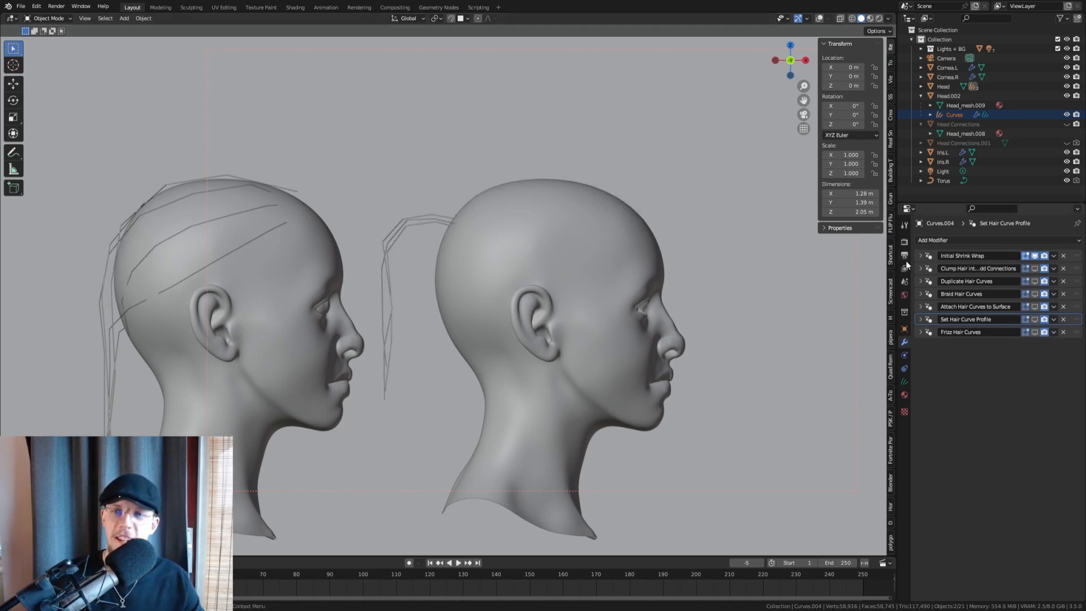
left_click(919, 256)
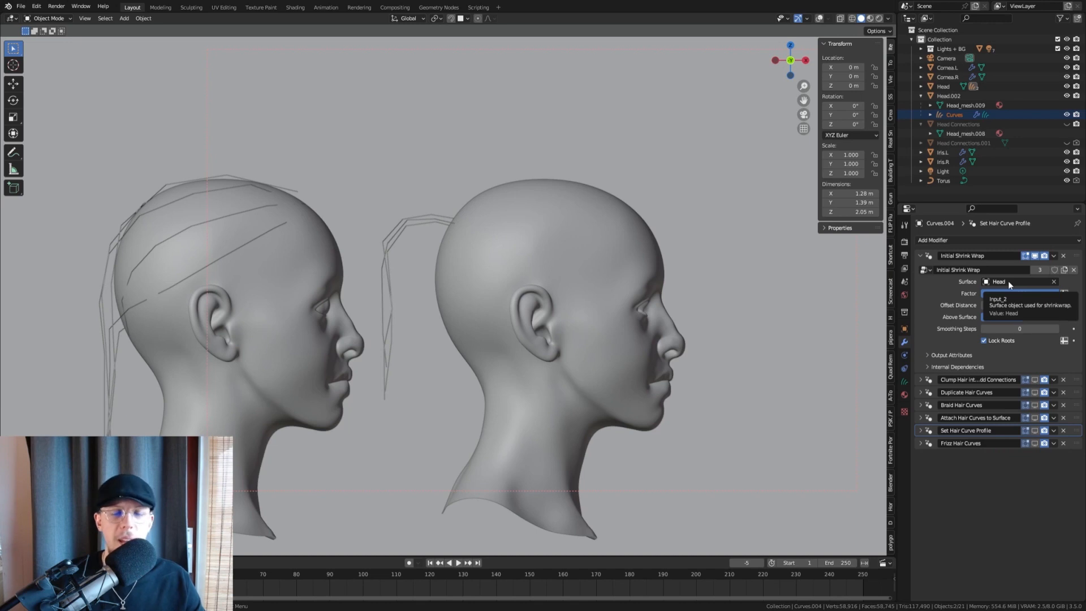
left_click(1054, 280)
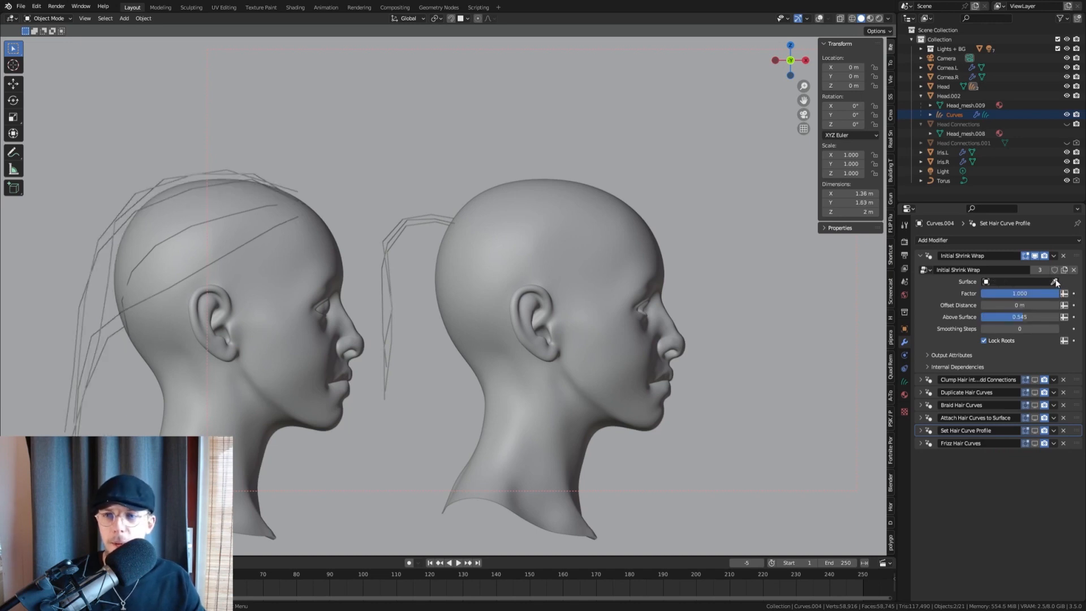
left_click(576, 250)
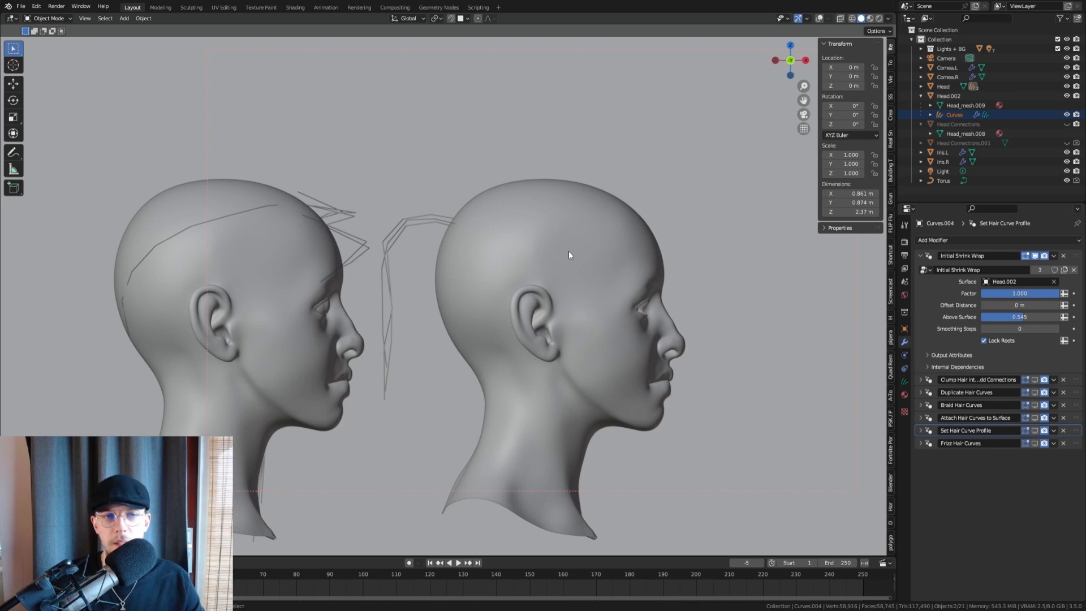
key("ctrl+z")
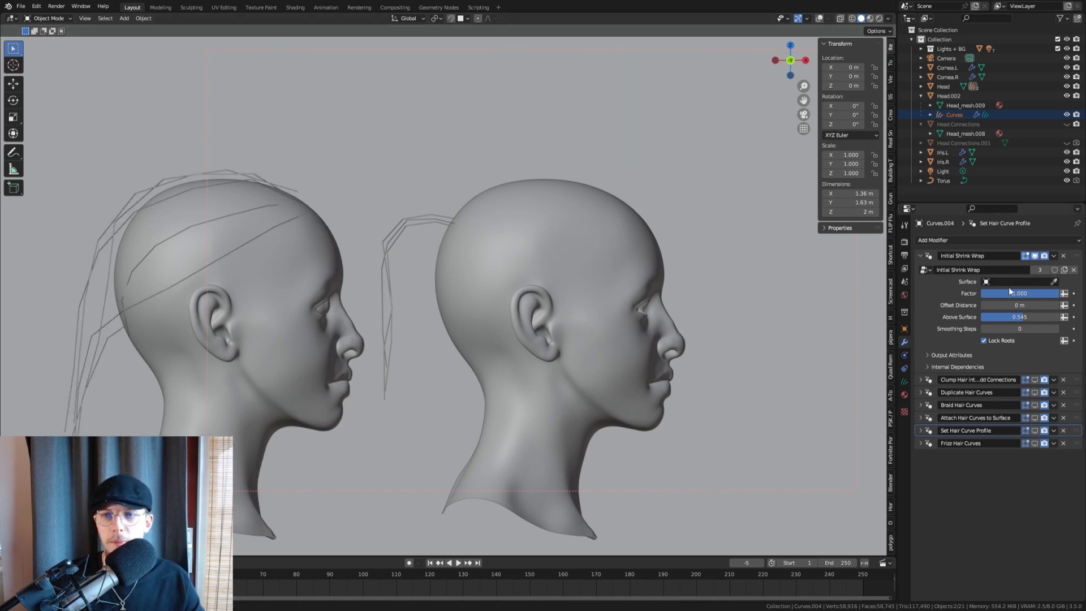
key("ctrl+z")
Step: Select Head.002's Curves and set the Surface of its Initial Shrink Wrap modifier to Head.002
left_click(440, 219)
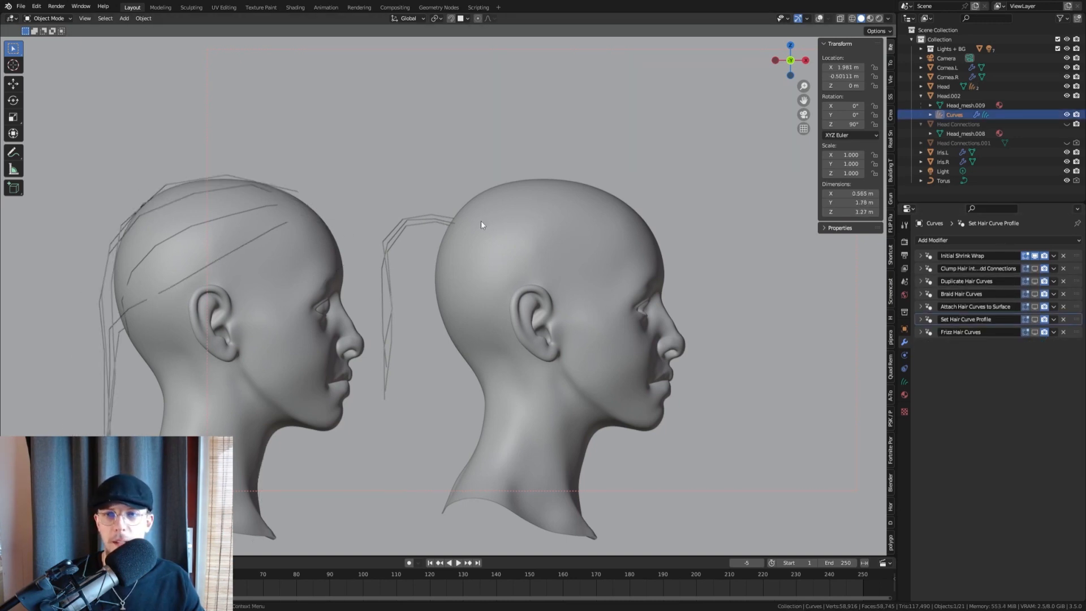
left_click(919, 255)
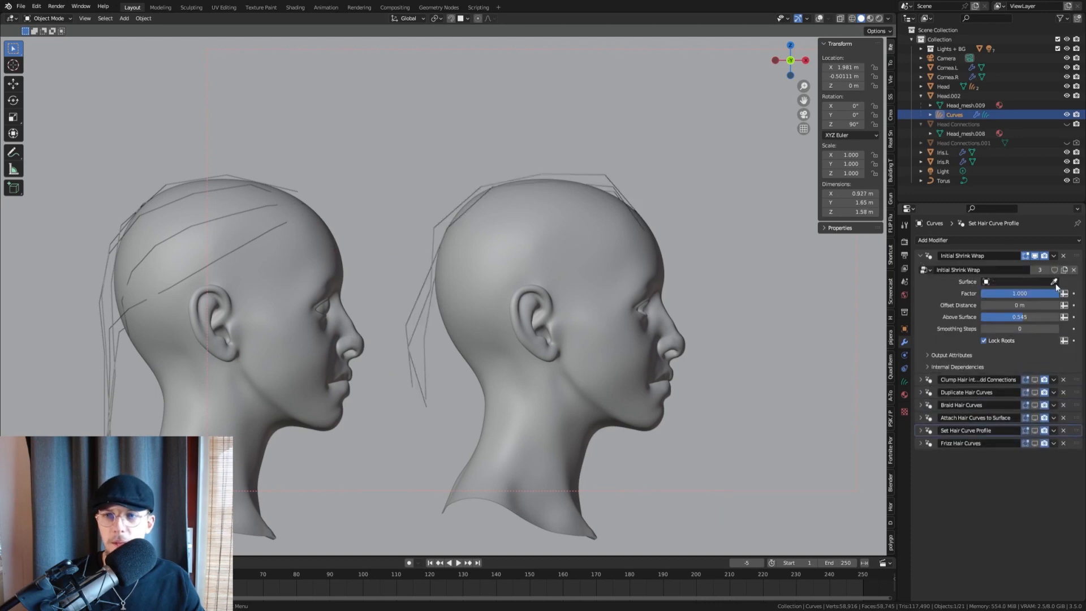
left_click(1054, 282)
left_click(573, 249)
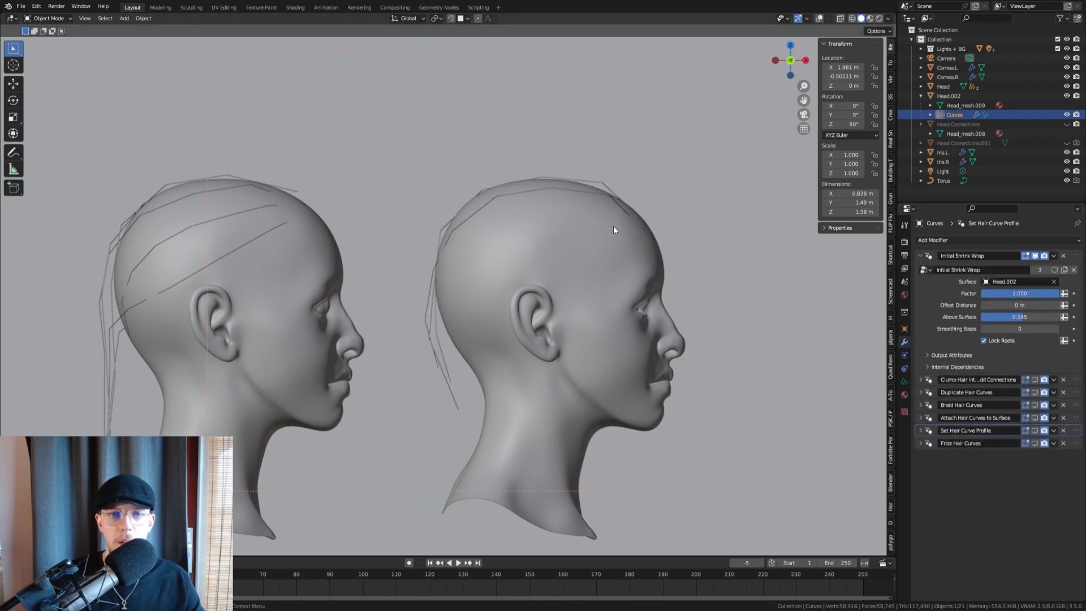
left_click(919, 255)
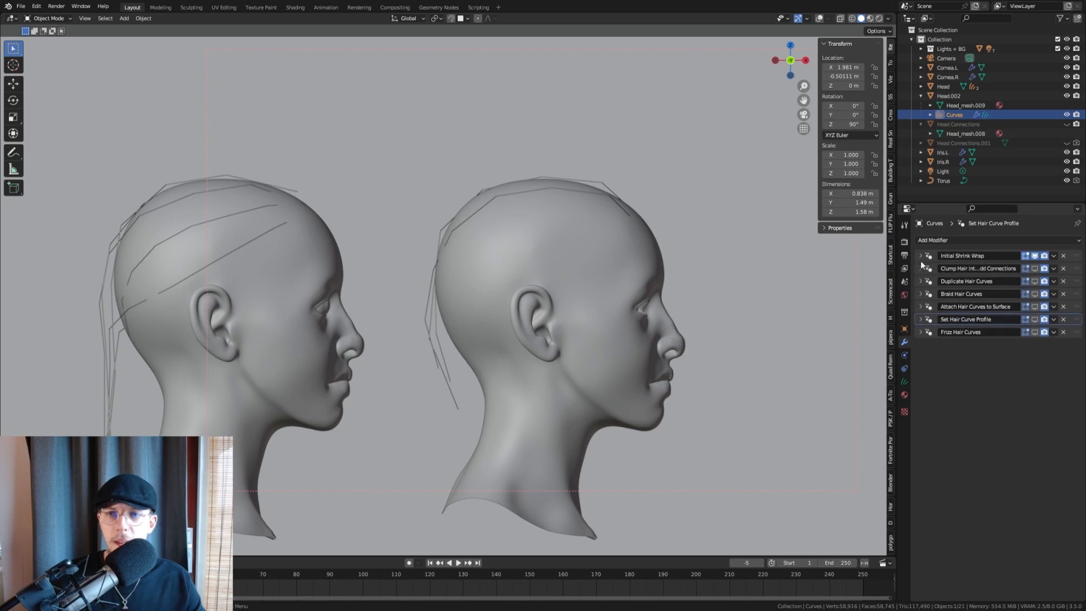
Step: Expand the Clump Hair into Ponytail modifier's settings, unhide Head Connections.001 and select Head.002
left_click(919, 268)
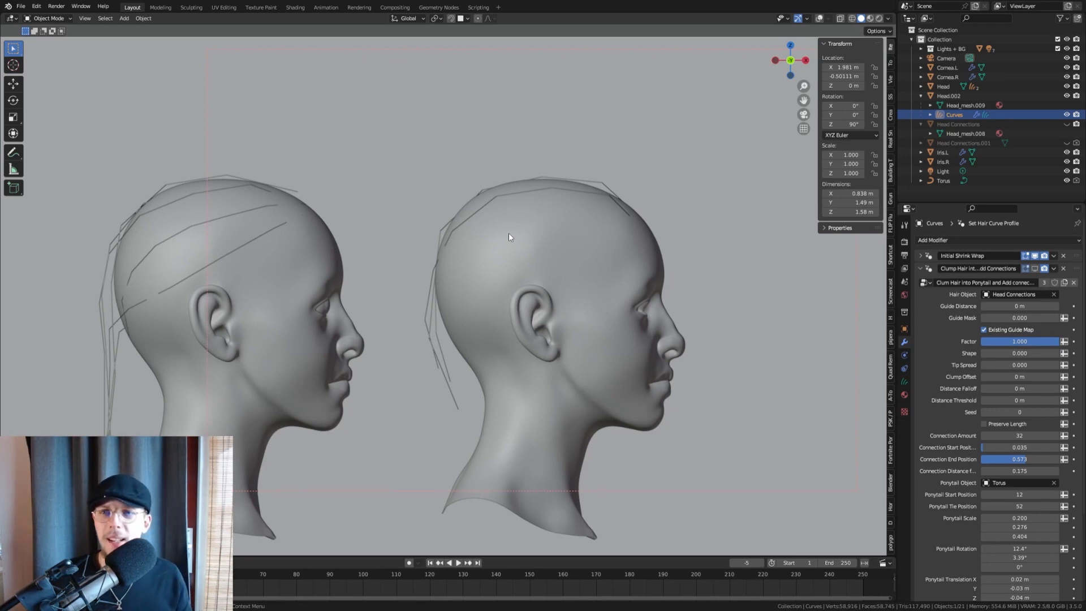
left_click(1066, 125)
left_click(1066, 125)
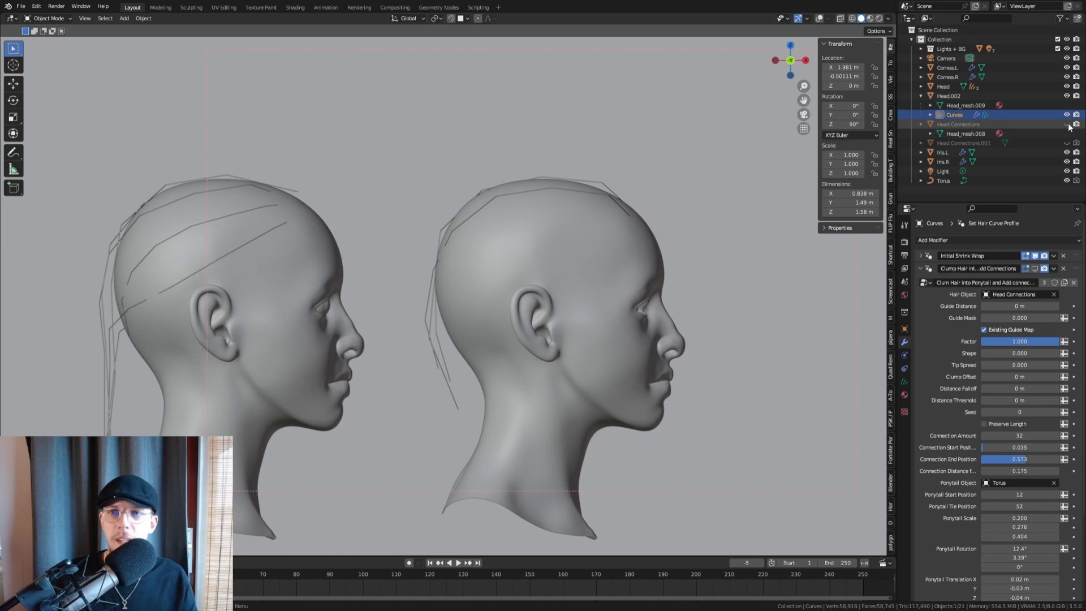
left_click(1066, 143)
left_click(573, 275)
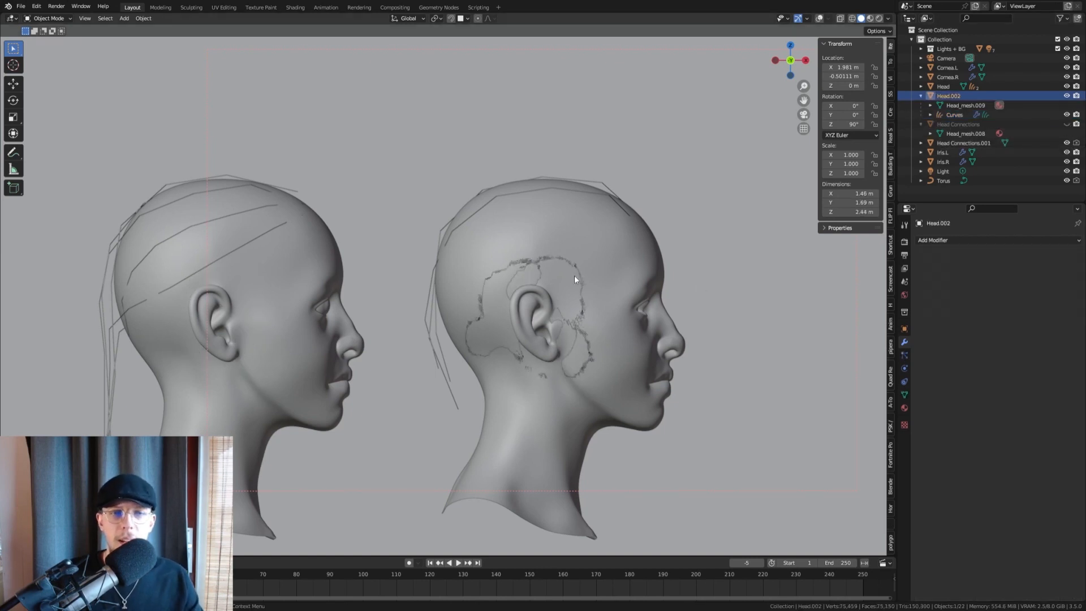
Step: Move Head Connections.001 away from the duplicated head to compare the two meshes, and undo the move
left_click(575, 275)
key("g")
left_click(712, 246)
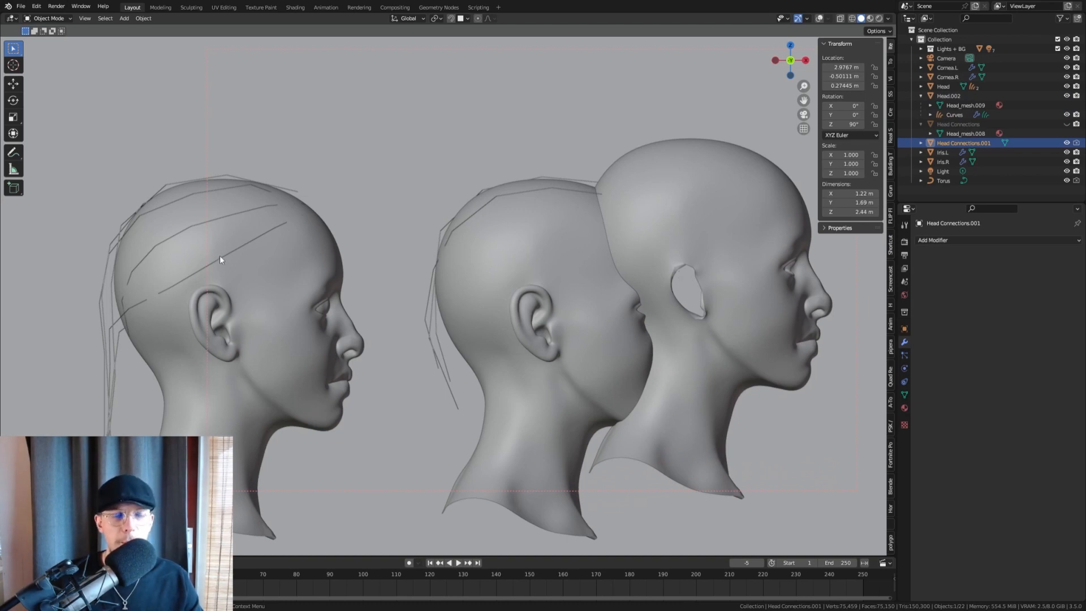
scroll(159, 272, "up", 3)
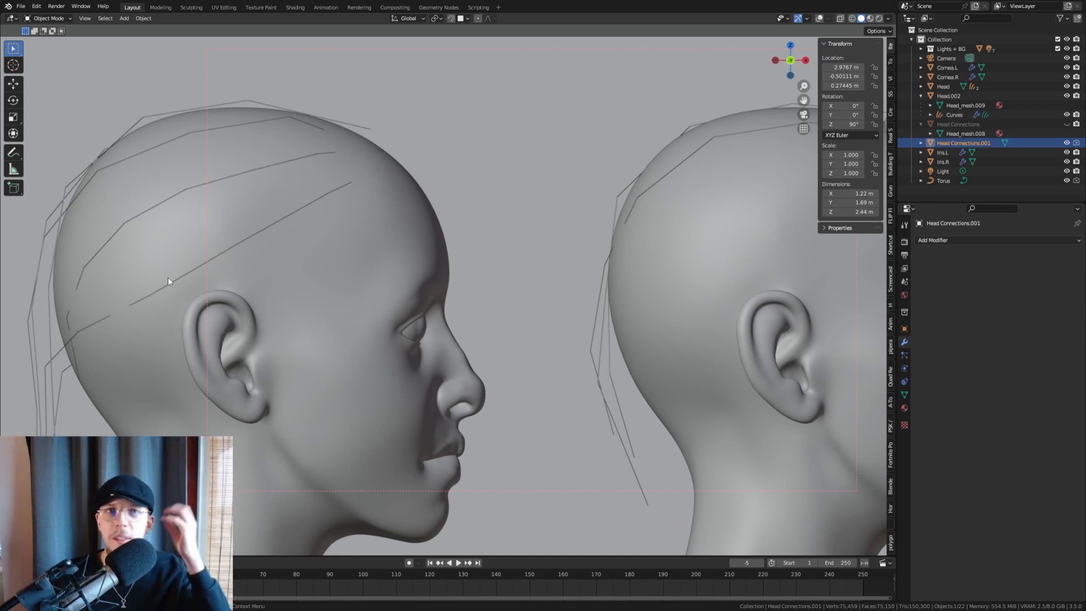
scroll(610, 291, "down", 5)
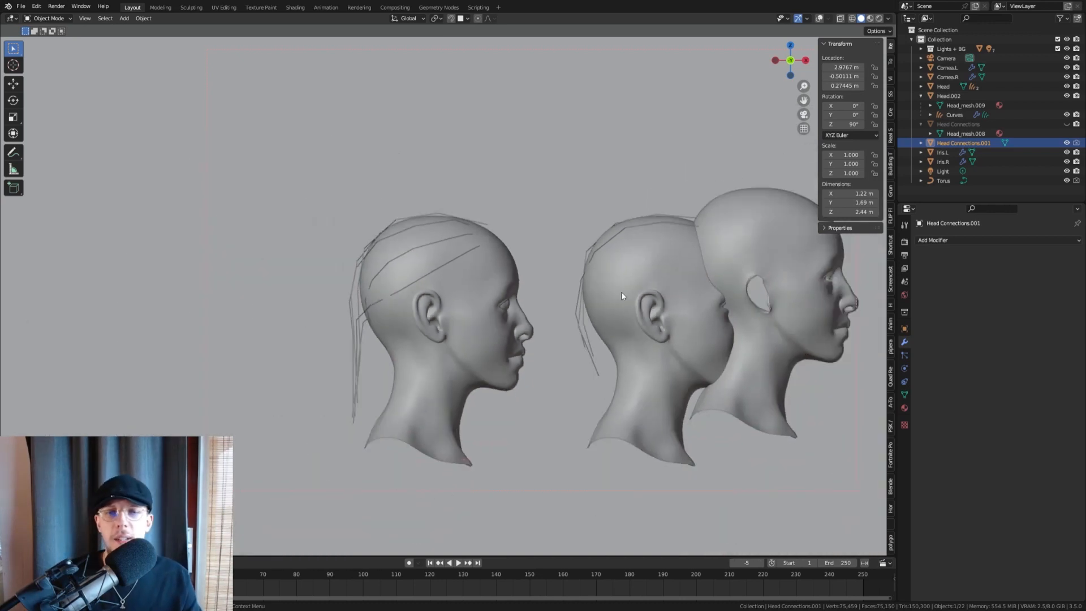
key("ctrl+z")
middle_click_drag(695, 286, 567, 262, "shift")
left_click(576, 271)
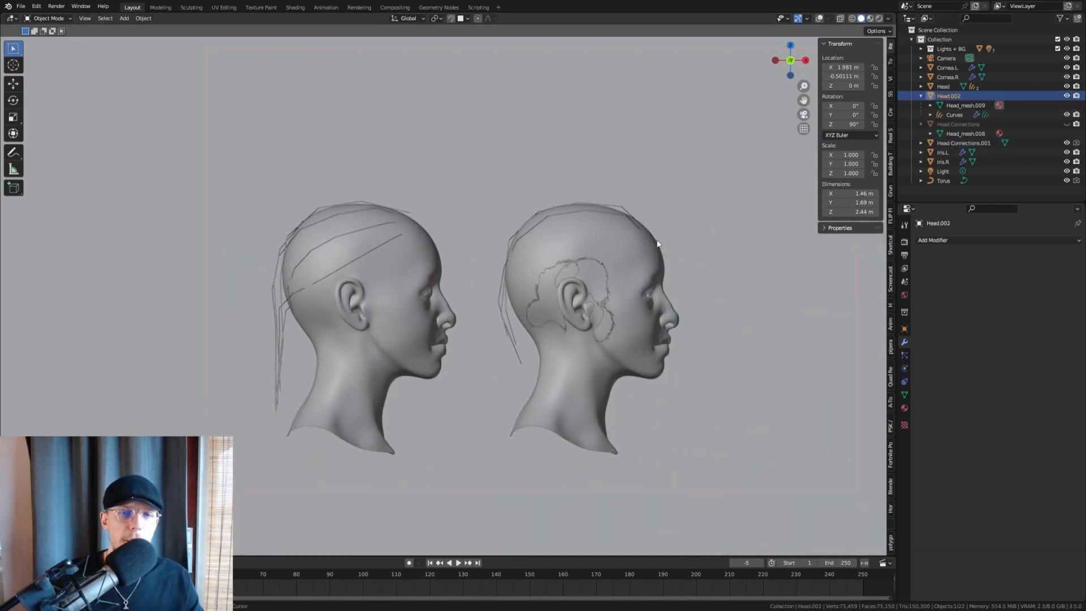
scroll(543, 215, "up", 3)
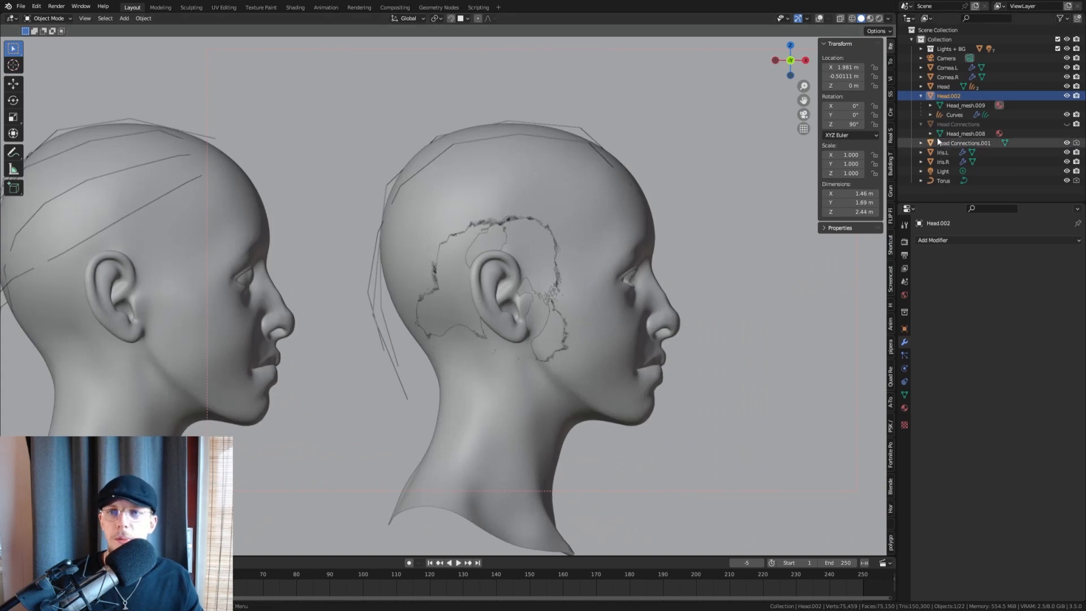
Step: Collapse the Head.002 and Head Connections hierarchies and hide Head Connections.001 in the viewport
left_click(921, 95)
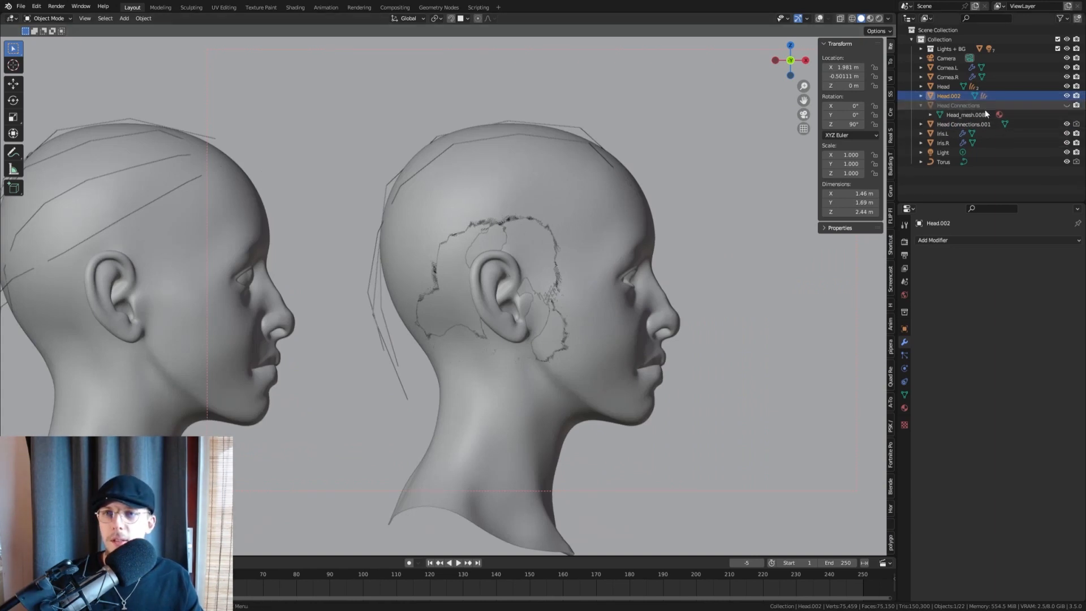
left_click(1066, 123)
left_click(921, 106)
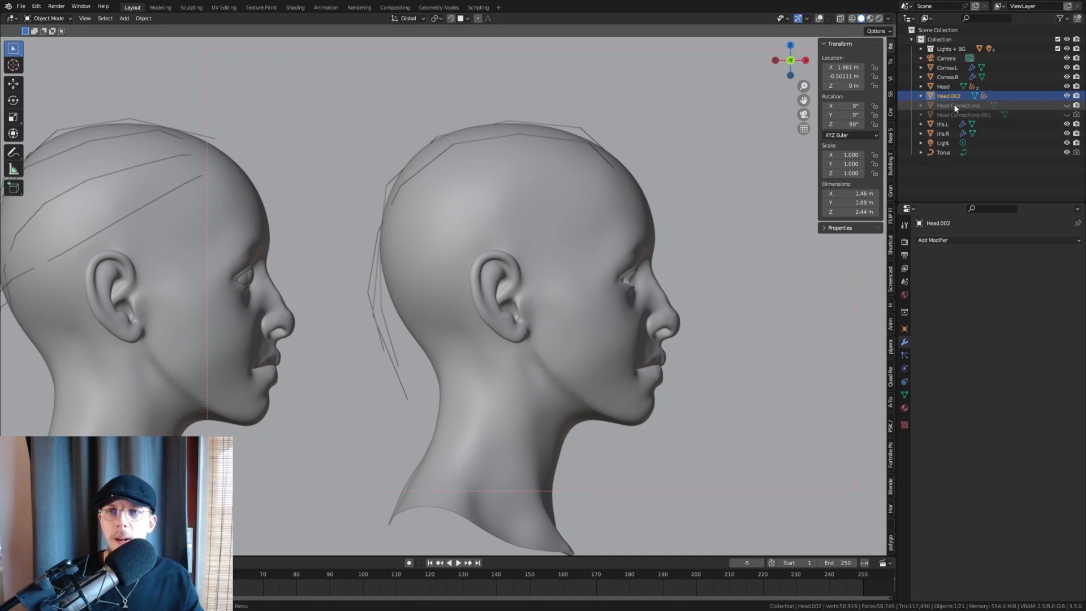
Step: Set the Hair Object of the curves' Clump Hair into Ponytail modifier to Head Connections.001 and enable the modifier in the viewport
left_click(450, 145)
left_click(1014, 294)
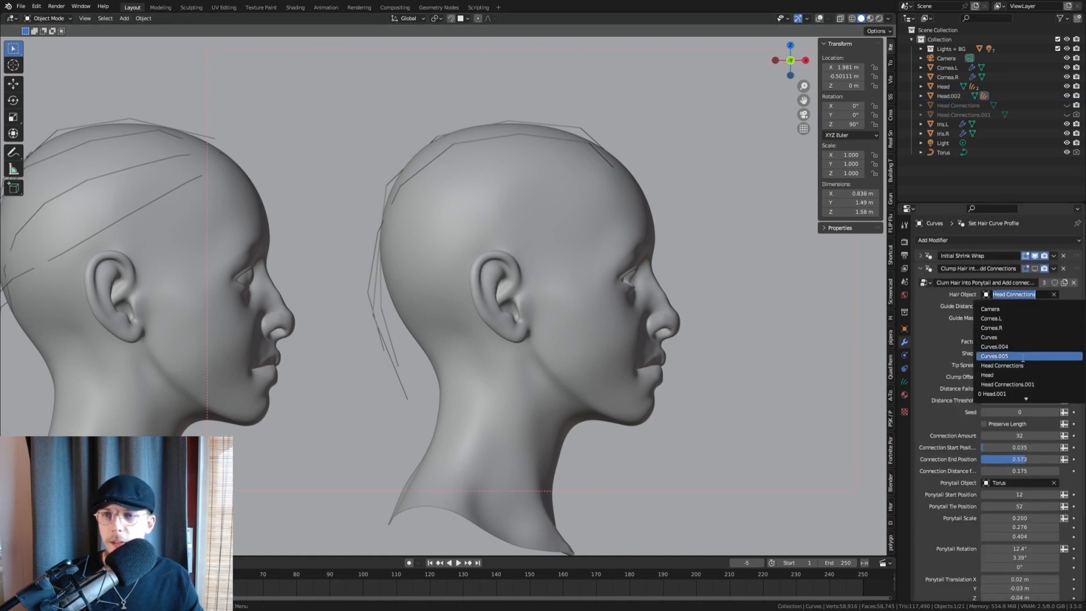
left_click(1012, 384)
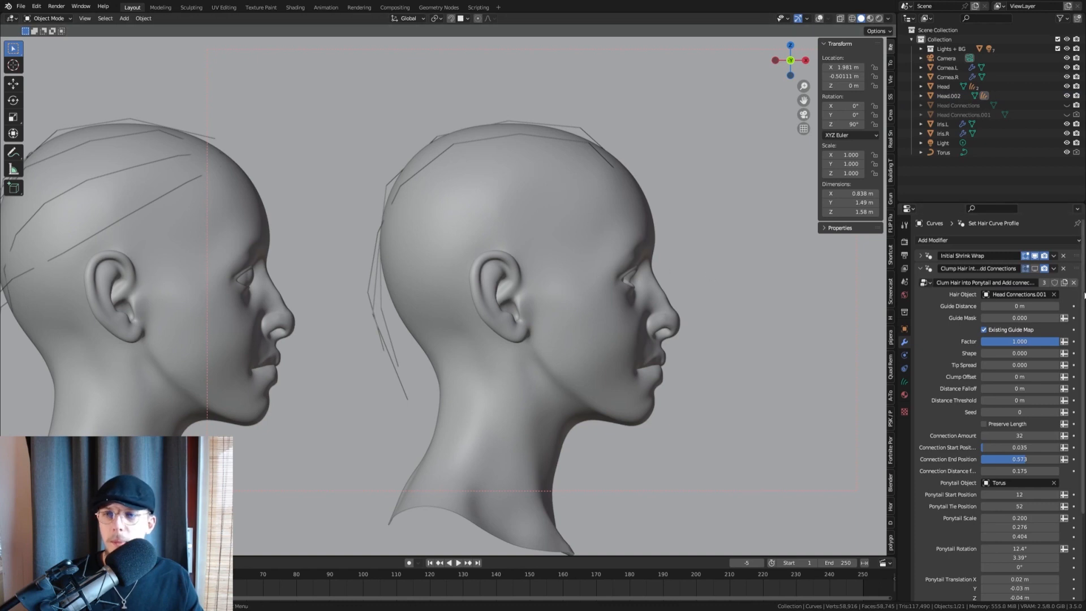
left_click(1035, 269)
left_click(1034, 269)
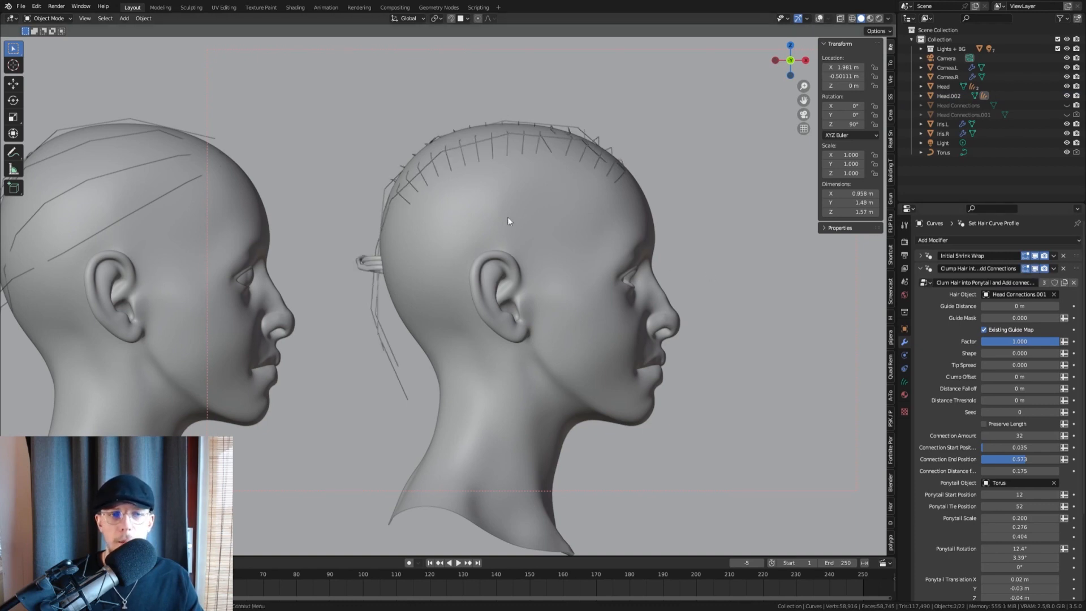
Step: Examine the connection strands and the ponytail tie on the duplicated head from behind and from the side
middle_click_drag(481, 148, 453, 179)
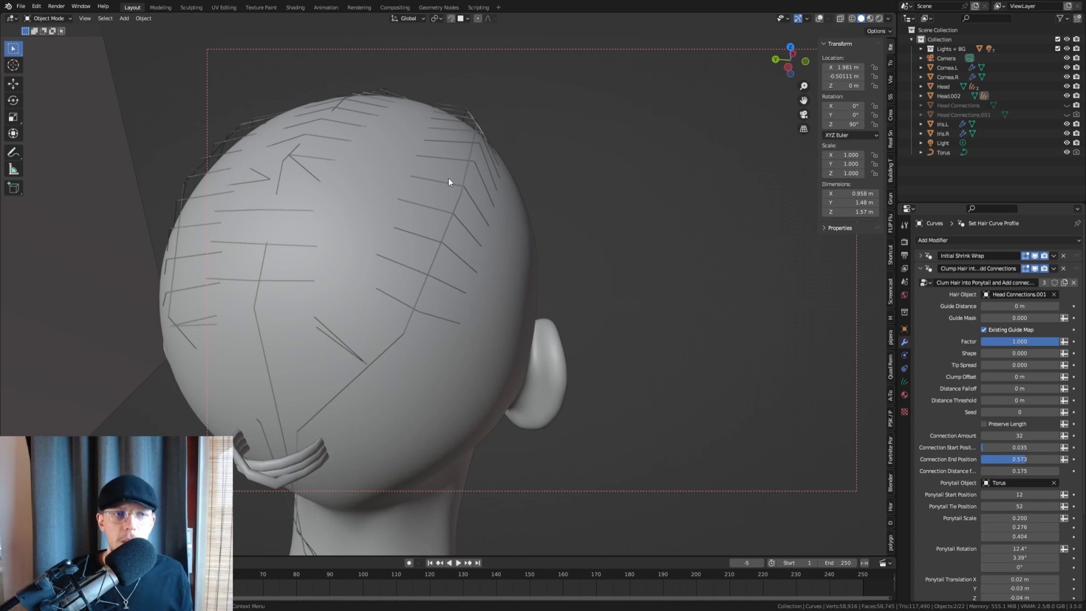
middle_click_drag(475, 195, 436, 134, "alt")
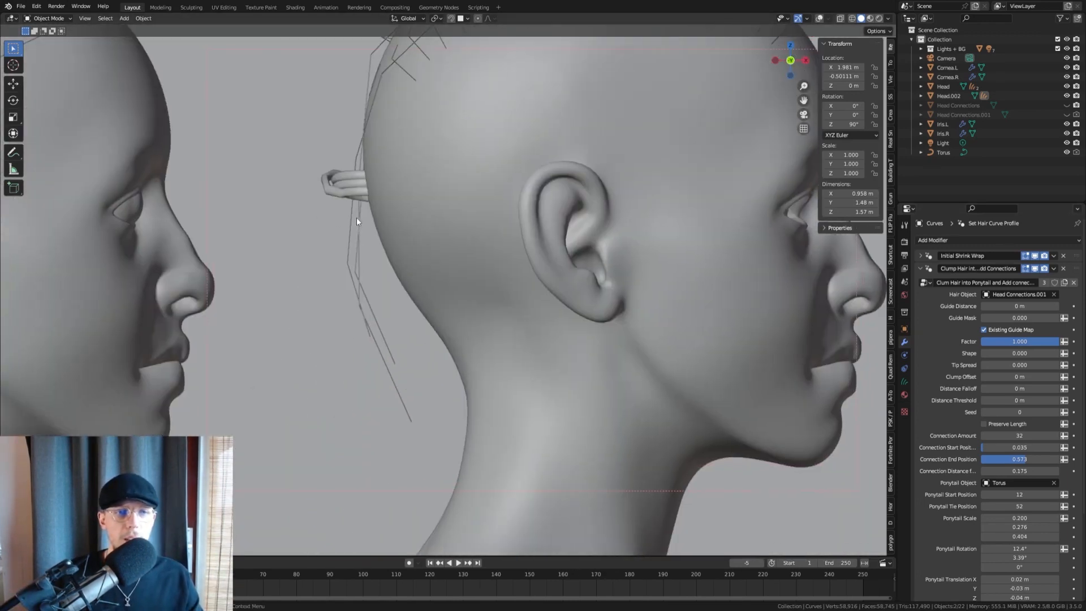
middle_click_drag(357, 224, 414, 198)
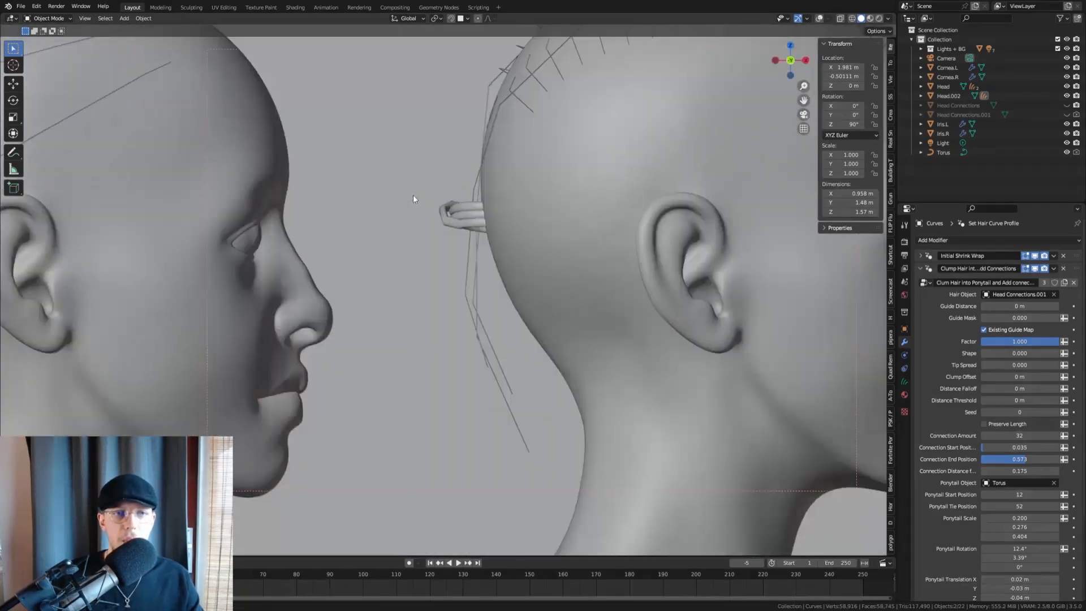
scroll(969, 351, "down", 5)
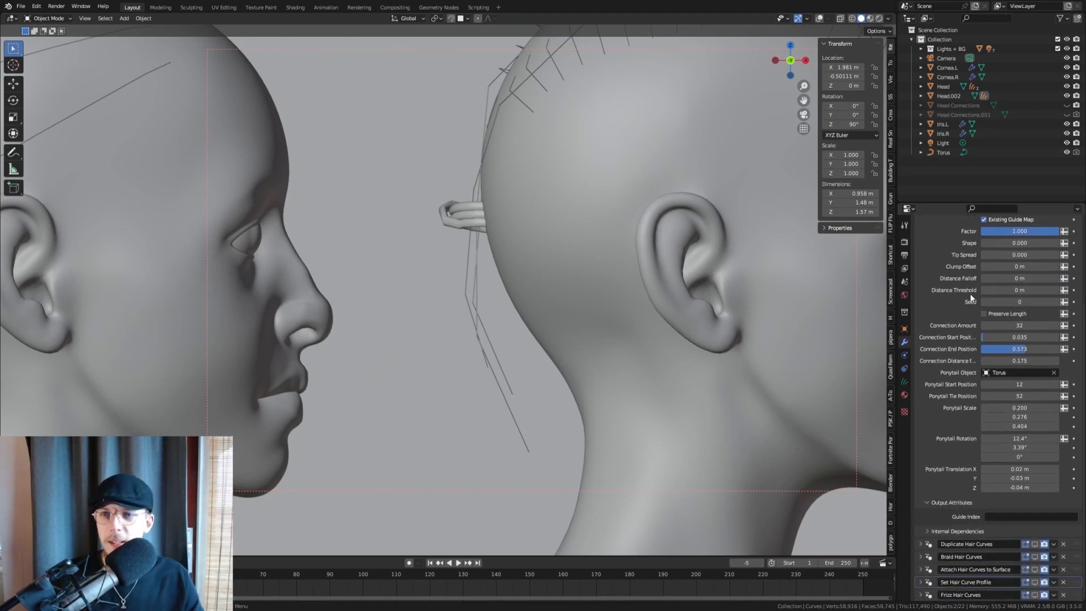
scroll(592, 217, "down", 5)
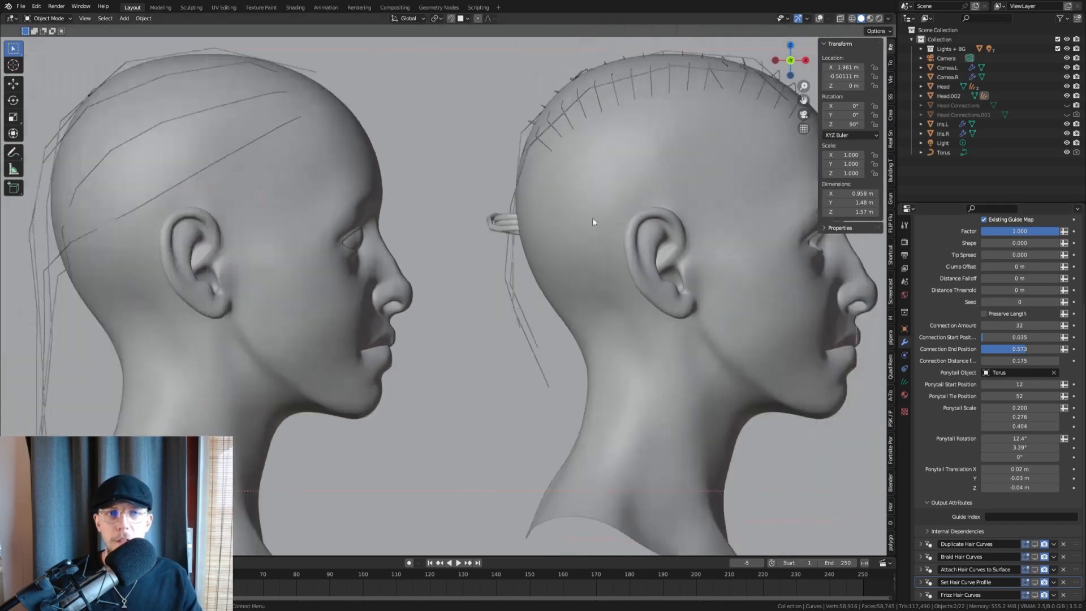
middle_click_drag(592, 217, 490, 252, "shift")
scroll(539, 250, "up", 2)
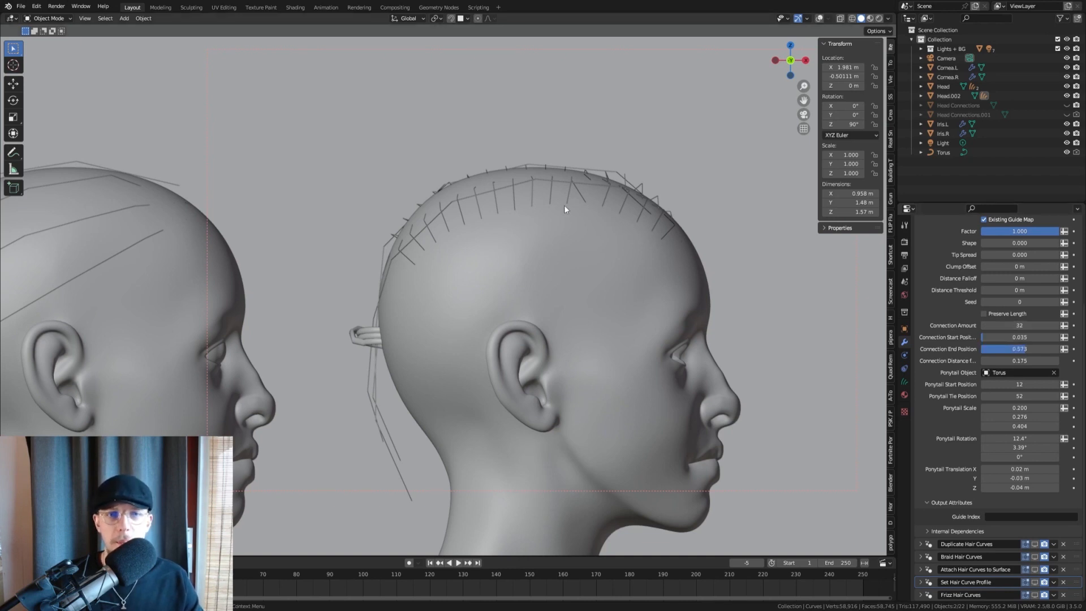
Step: Set the Clump Hair into Ponytail modifier's Connection Amount to 26
scroll(564, 209, "up", 1)
mouse_move(1025, 326)
left_mouse_down()
mouse_move(990, 326)
mouse_move(1016, 326)
left_mouse_up()
scroll(437, 255, "down", 2)
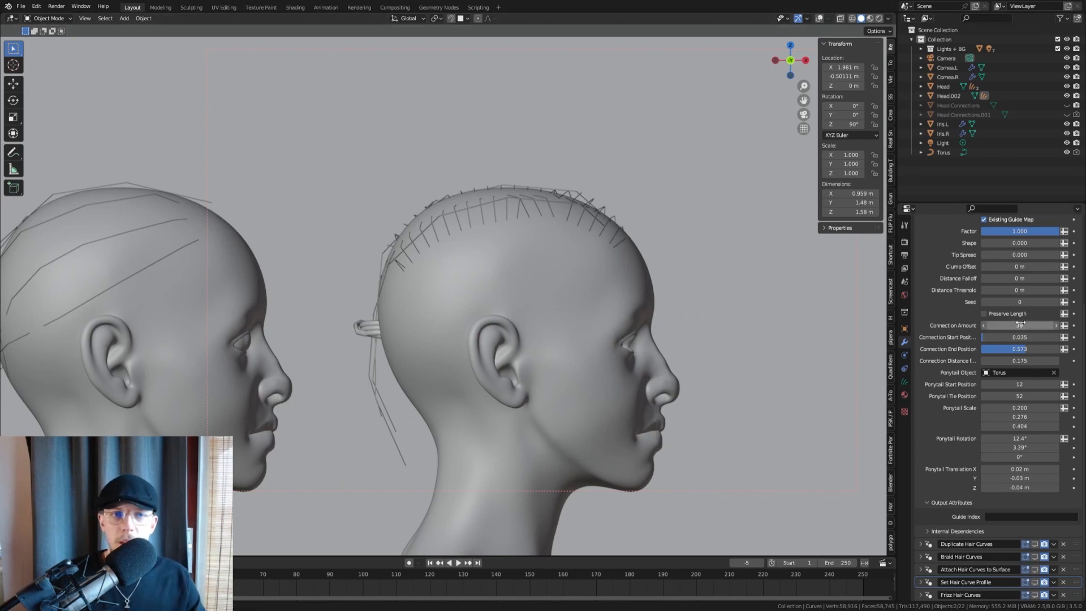
left_click_drag(1012, 326, 990, 326)
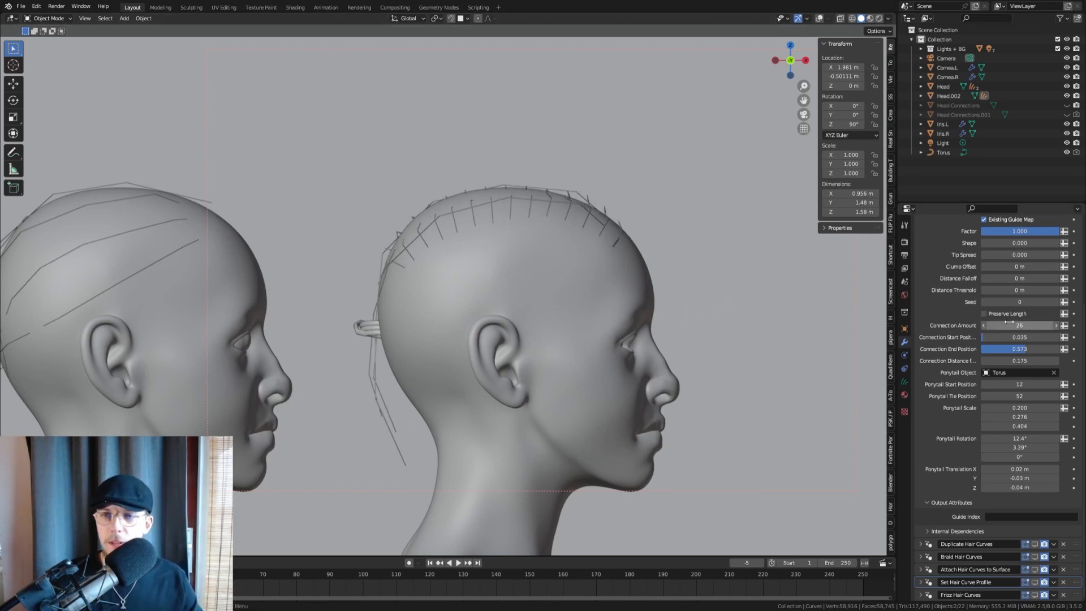
Step: Try adjusting the Connection Start Position and check where the connections begin and end along the guide curves
middle_click_drag(592, 258, 520, 236, "shift")
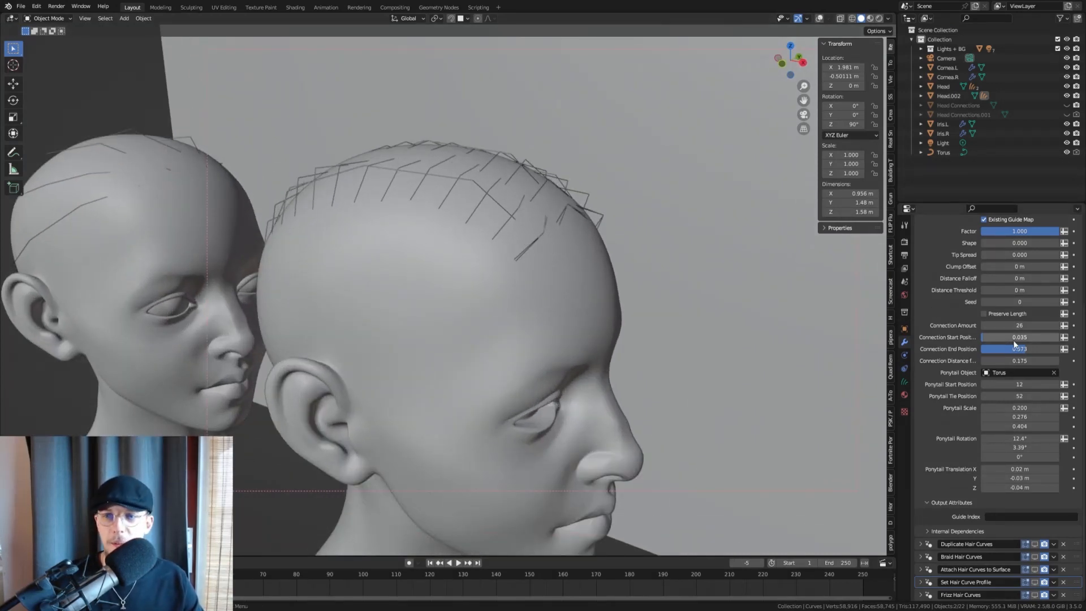
mouse_move(1012, 339)
left_mouse_down()
mouse_move(980, 345)
mouse_move(1019, 345)
left_mouse_up()
middle_click_drag(390, 228, 429, 217)
scroll(429, 217, "up", 3)
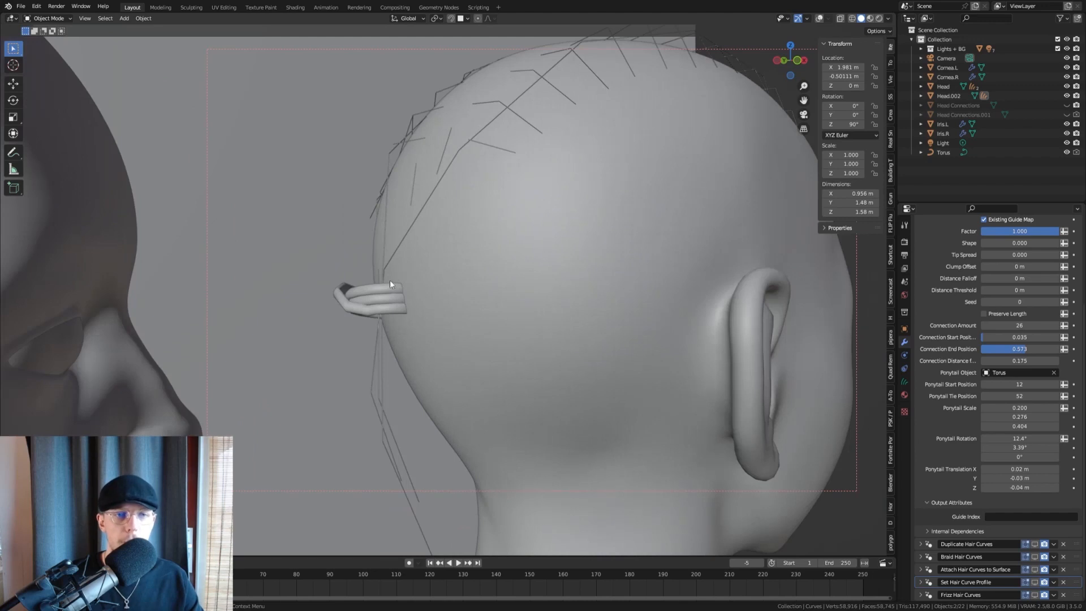
middle_click_drag(390, 284, 458, 266)
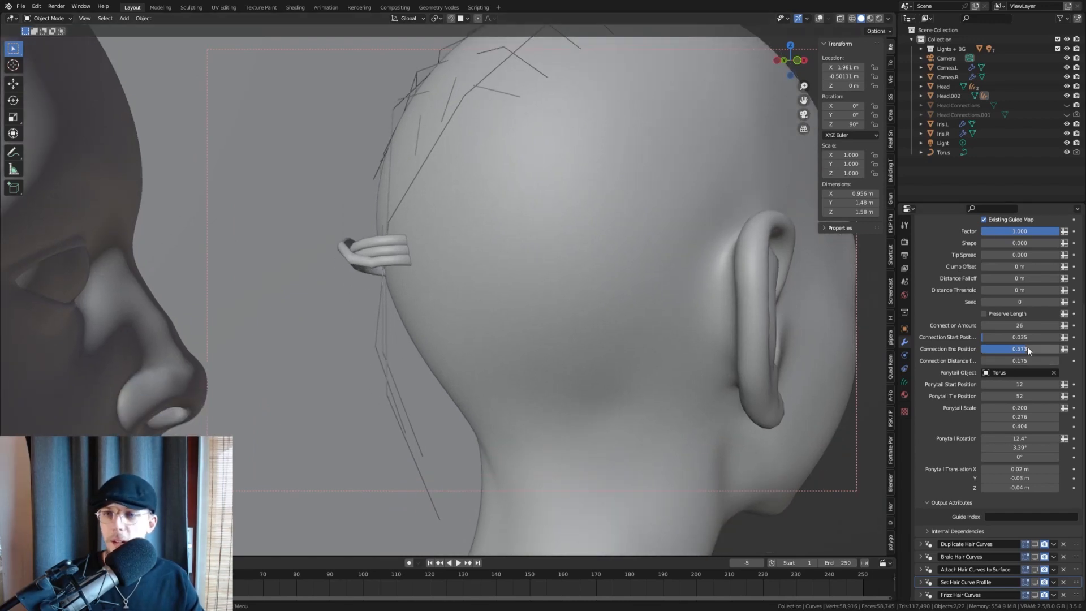
Step: Lower the Connection Distance to 0.035 to test shorter connection strands, and undo the change
middle_click_drag(735, 334, 549, 345)
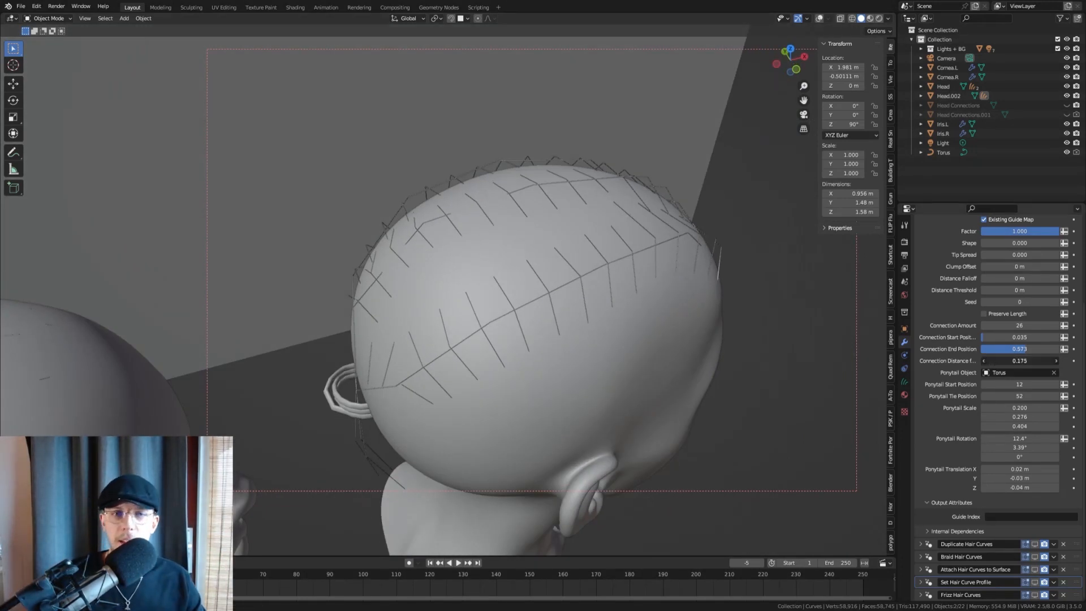
left_click_drag(1019, 360, 872, 369)
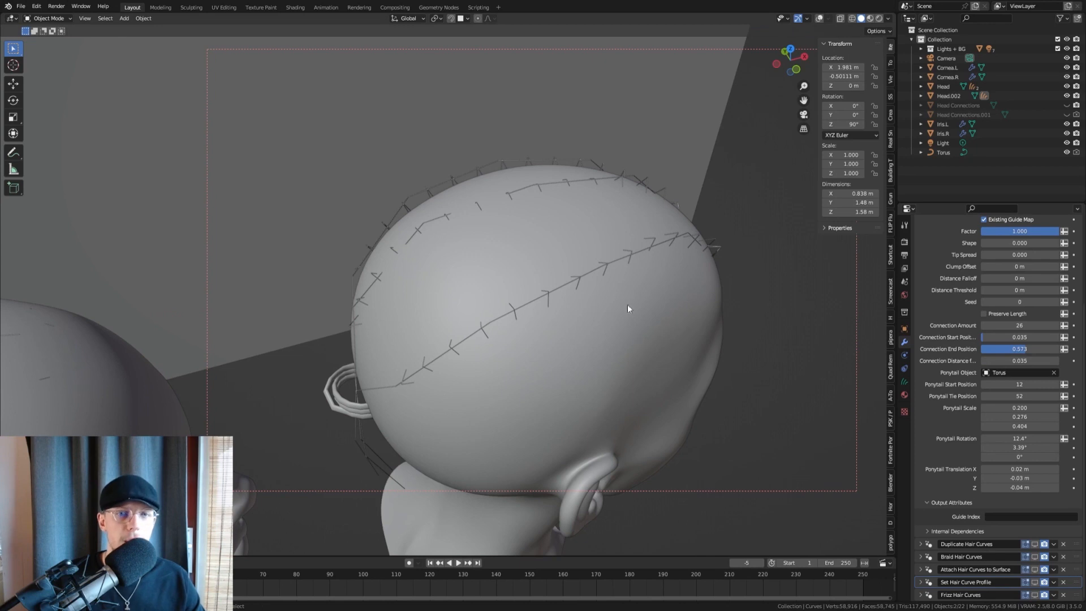
key("ctrl+z")
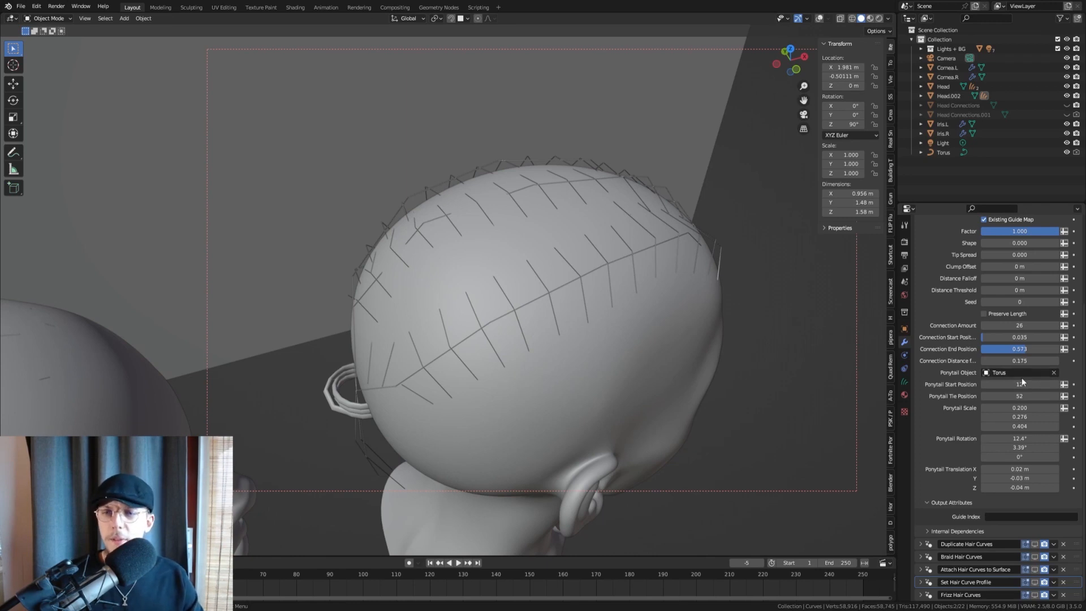
Step: Set the Ponytail Start Position to 10
middle_click_drag(446, 343, 474, 244)
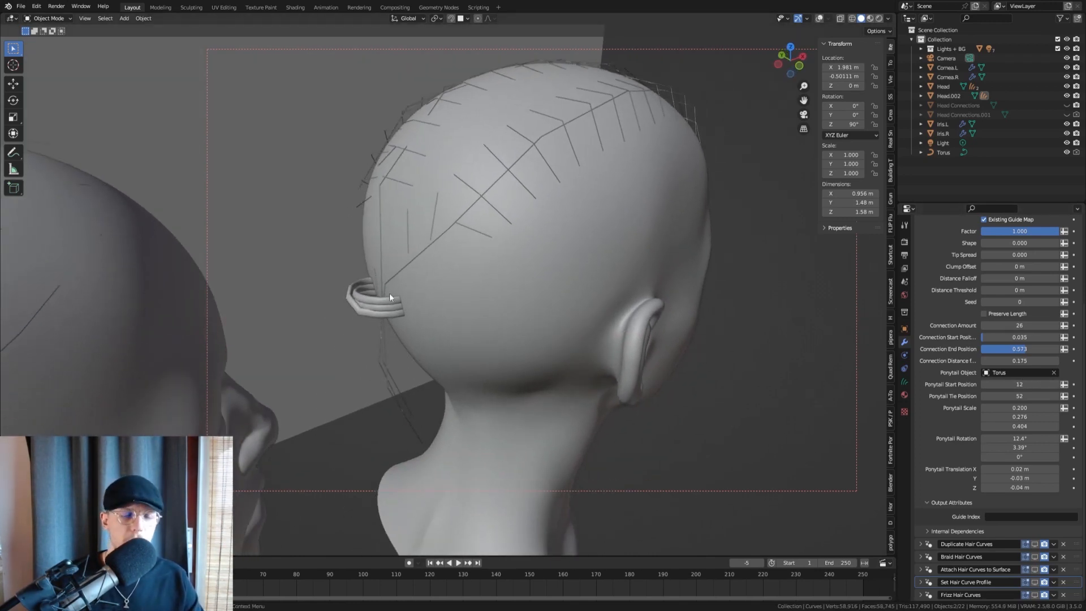
mouse_move(389, 293)
middle_mouse_down()
mouse_move(402, 283)
mouse_move(401, 293)
middle_mouse_up()
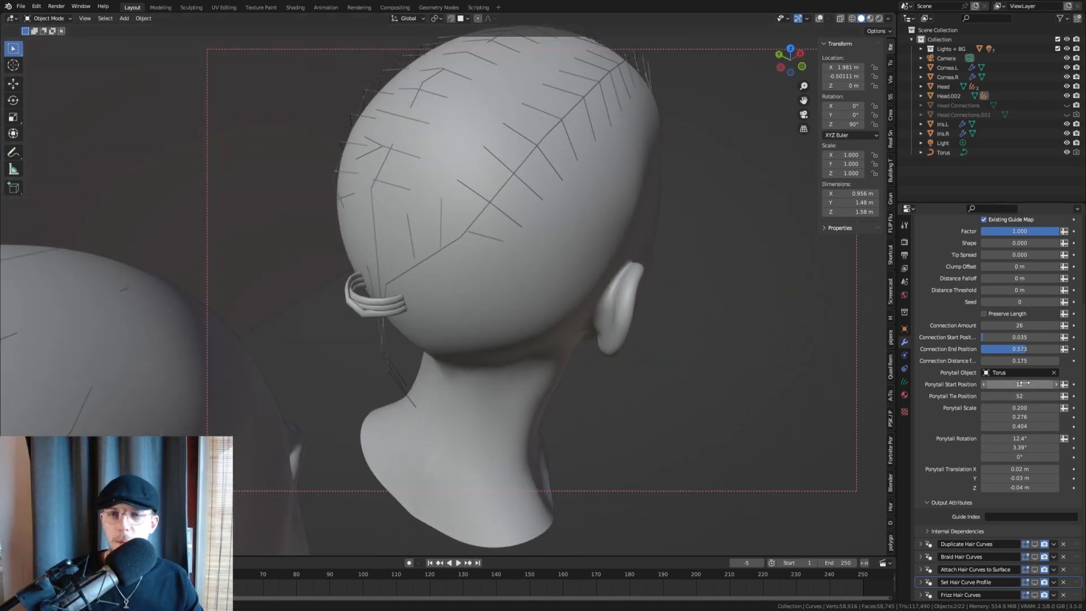
mouse_move(1025, 384)
left_mouse_down()
mouse_move(1007, 384)
mouse_move(1020, 384)
left_mouse_up()
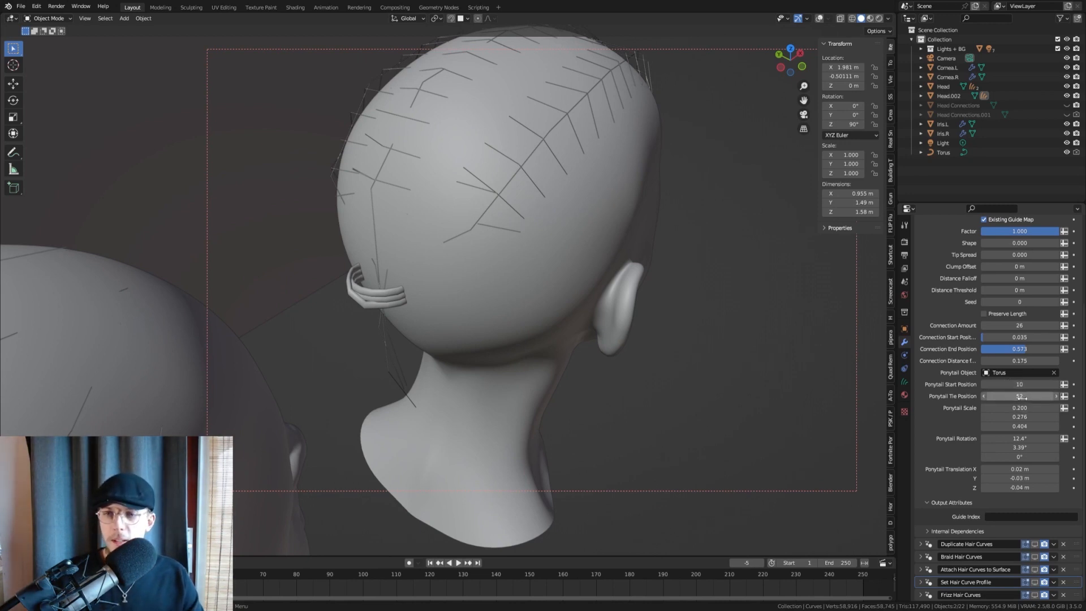
Step: Try different values for the Ponytail Tie Position and the first Ponytail Scale component, and revert both
mouse_move(1021, 397)
left_mouse_down()
mouse_move(1006, 398)
mouse_move(1049, 398)
mouse_move(1008, 398)
left_mouse_up()
right_click(1008, 398)
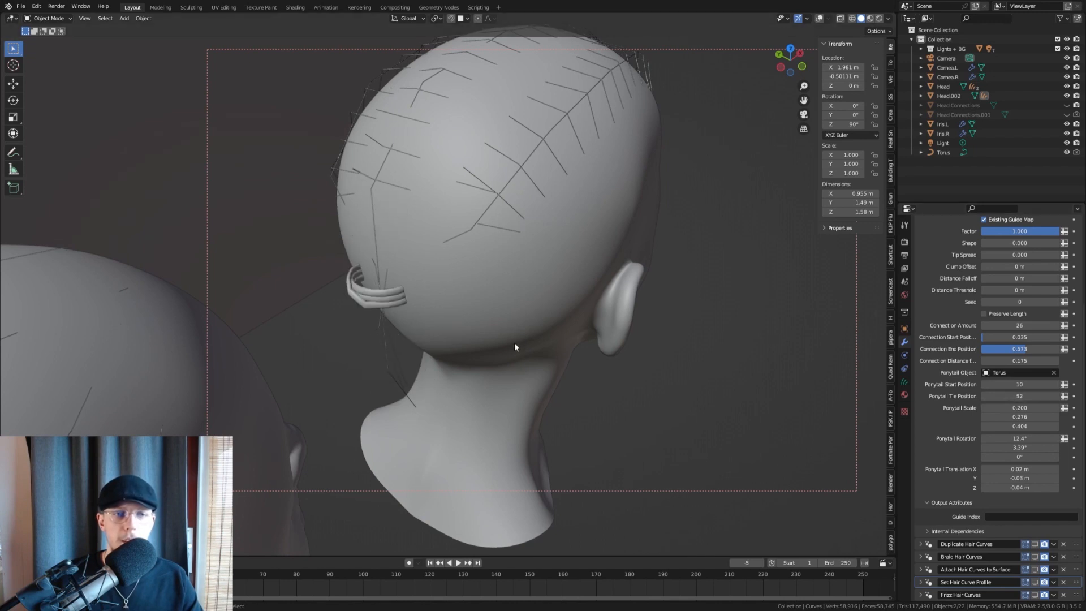
middle_click_drag(388, 297, 375, 265)
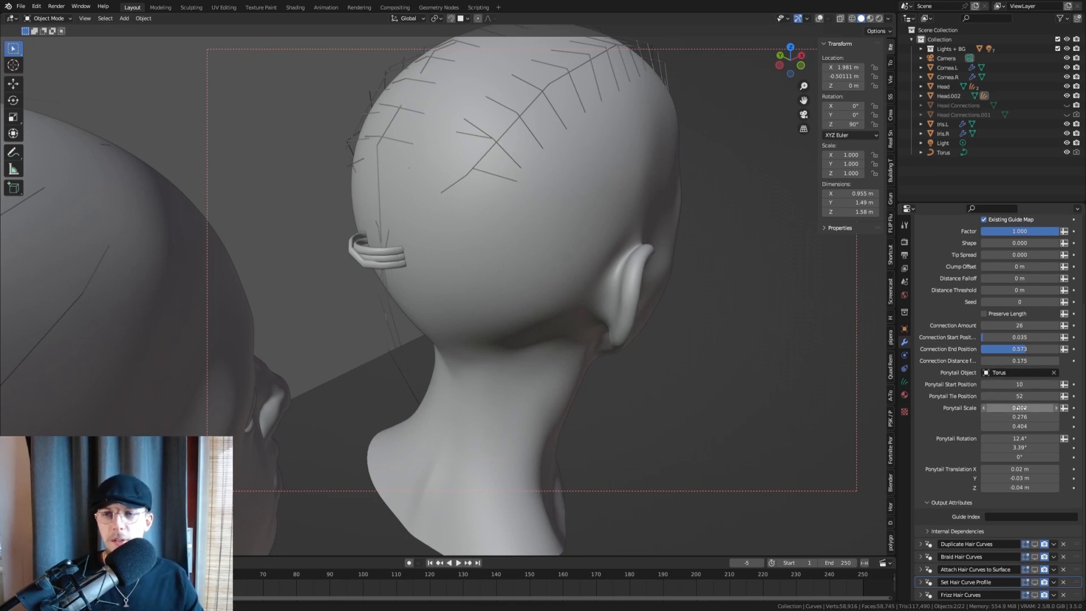
left_click_drag(1020, 407, 1043, 407)
key("ctrl+z")
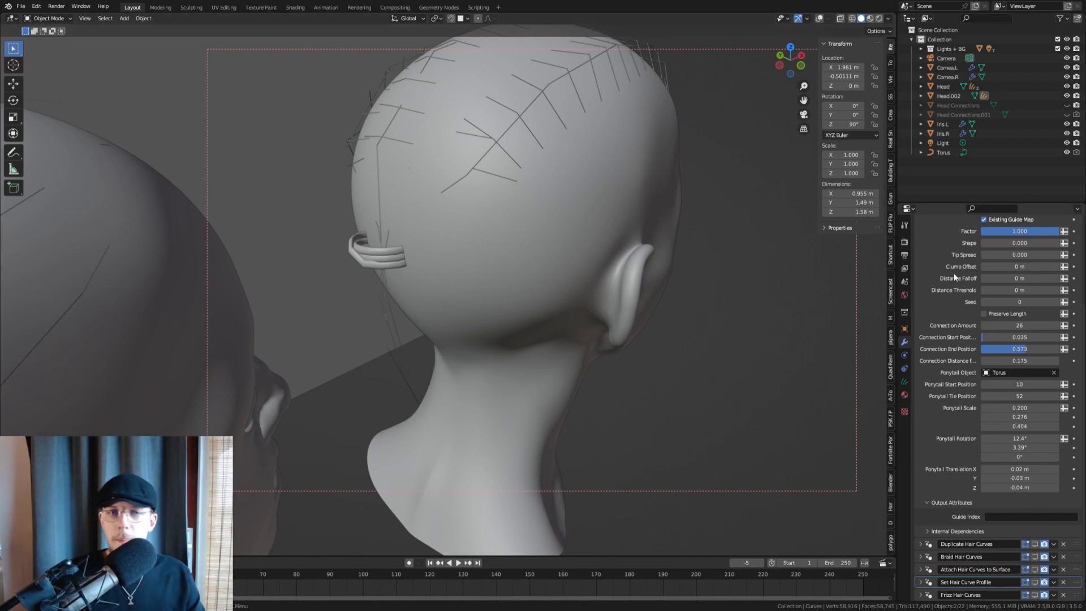
Step: Set the Amount of the Duplicate Hair Curves modifier to 300 and enable the modifier's viewport display
scroll(969, 278, "up", 5)
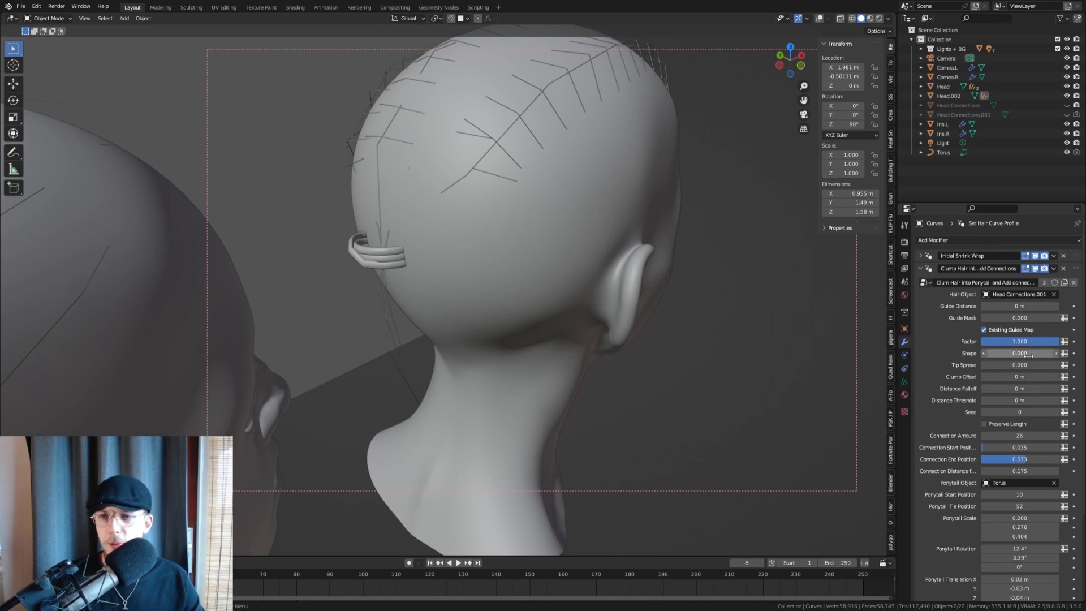
scroll(1031, 356, "down", 1)
scroll(1021, 397, "up", 1)
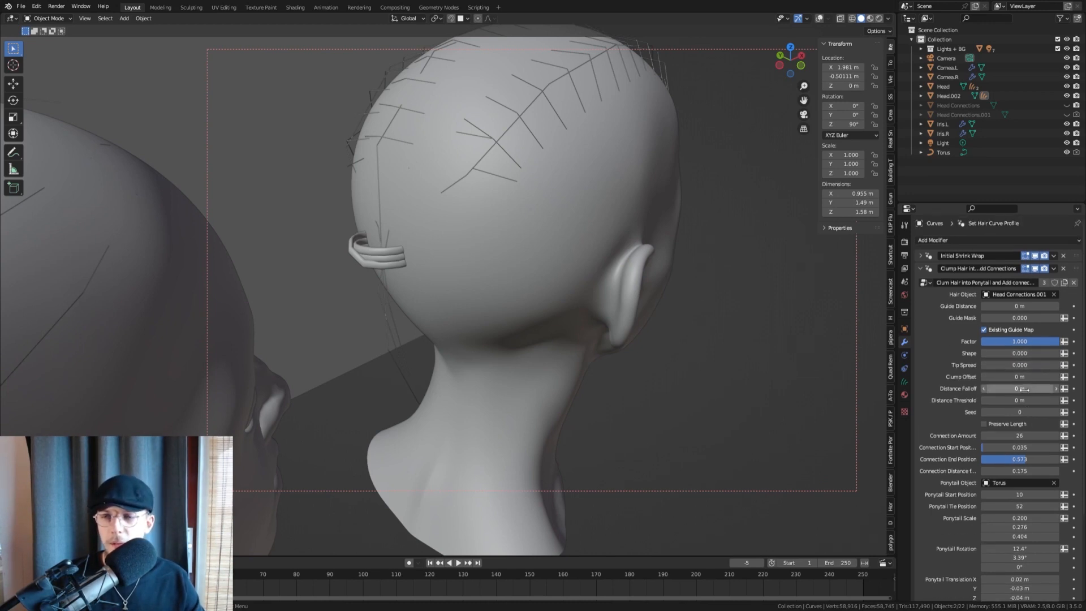
left_click(920, 268)
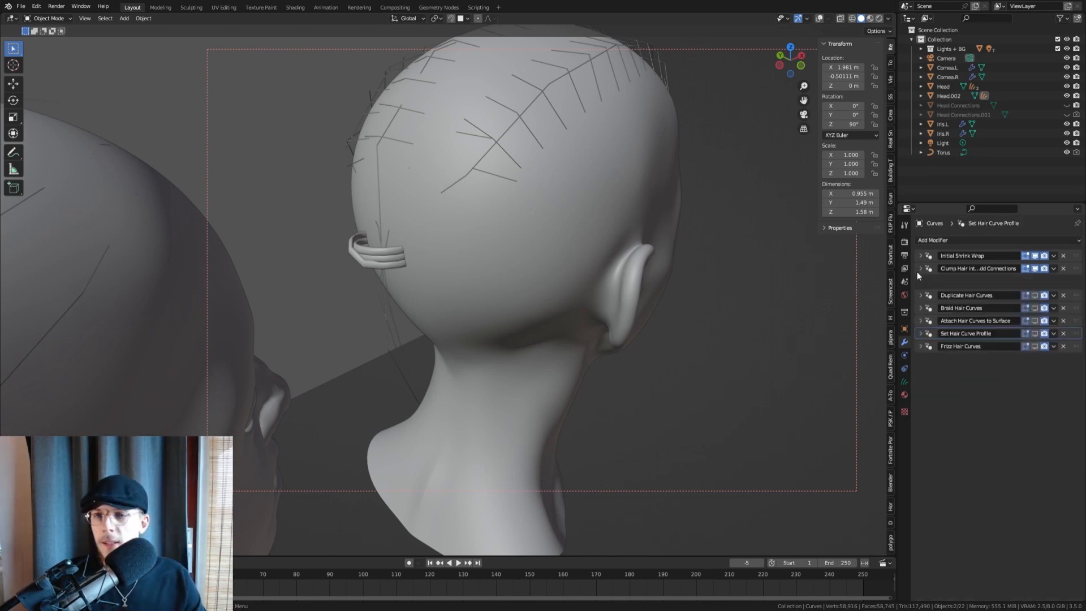
left_click(920, 281)
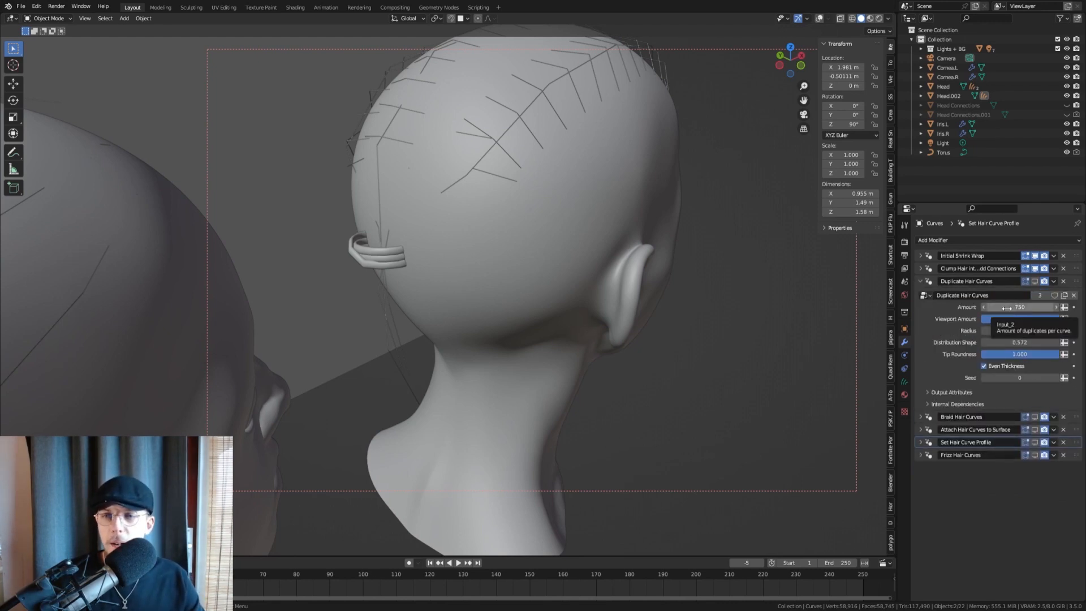
left_click(1016, 307)
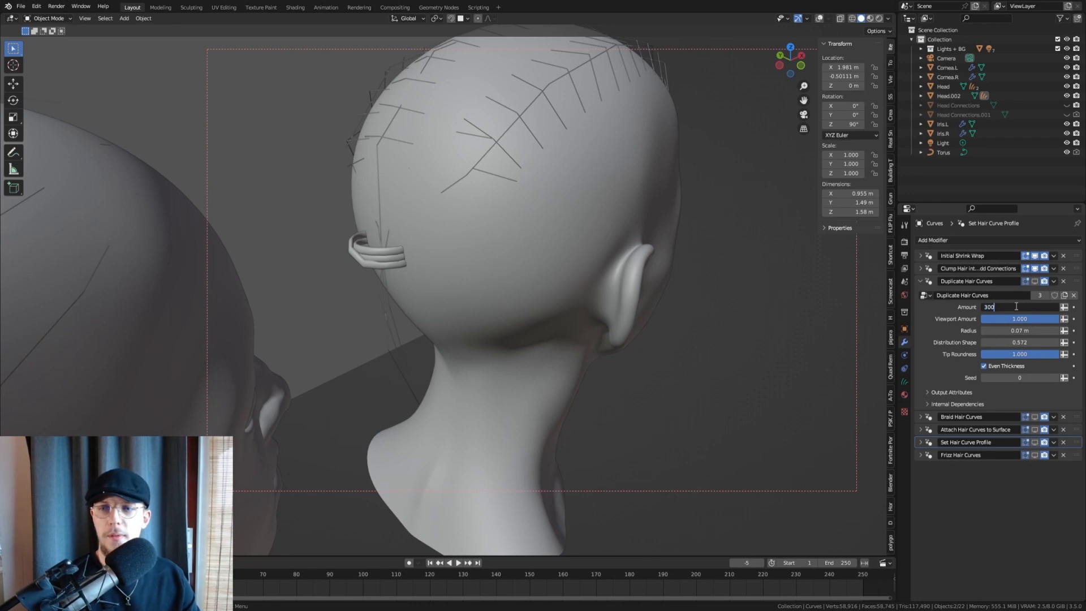
type("300")
key("Return")
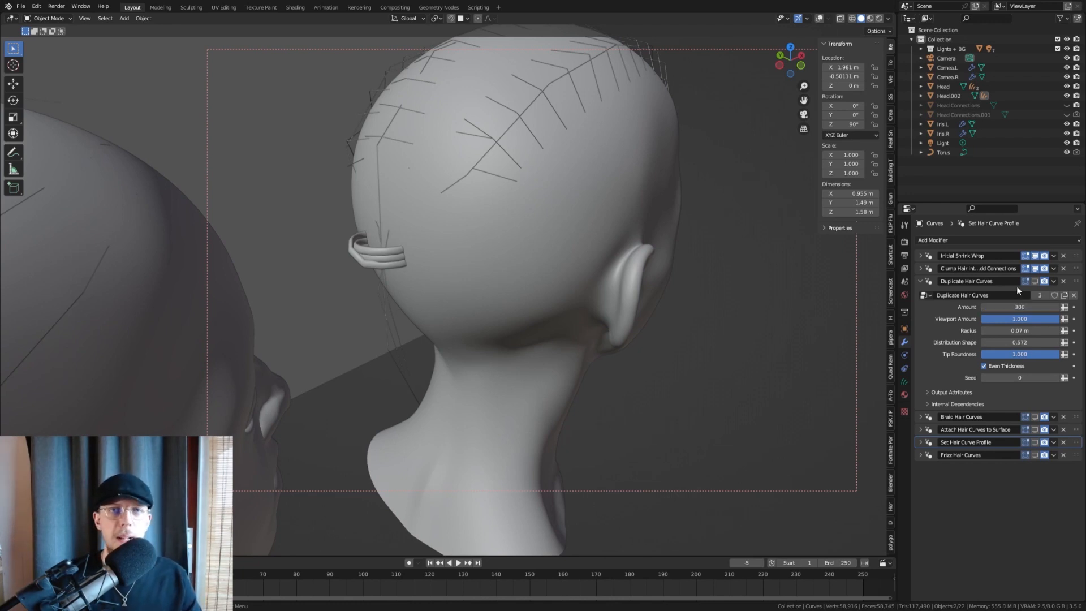
left_click(1034, 281)
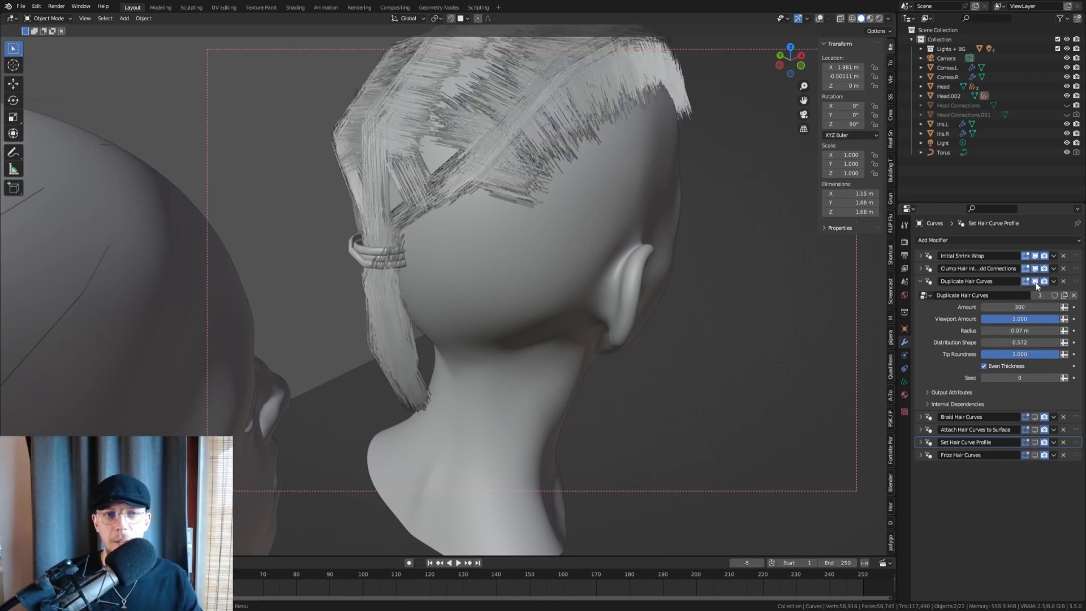
Step: Check the duplicated hair strands from several angles around the head and save the file
middle_click_drag(517, 143, 523, 225)
scroll(521, 195, "up", 3)
middle_click_drag(388, 192, 427, 243)
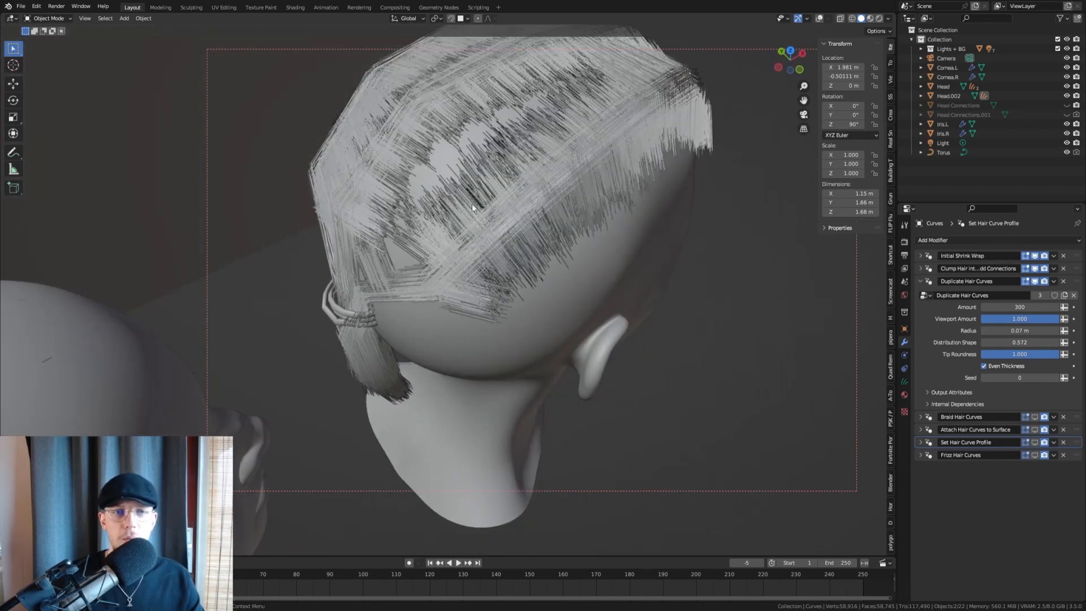
middle_click_drag(518, 242, 516, 179)
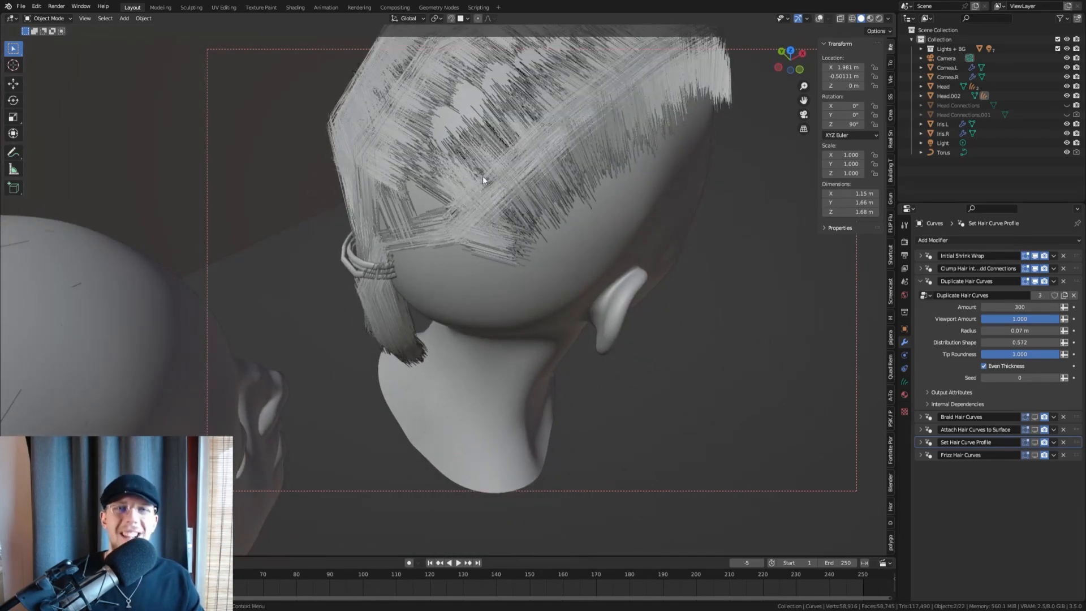
middle_click_drag(571, 134, 507, 215)
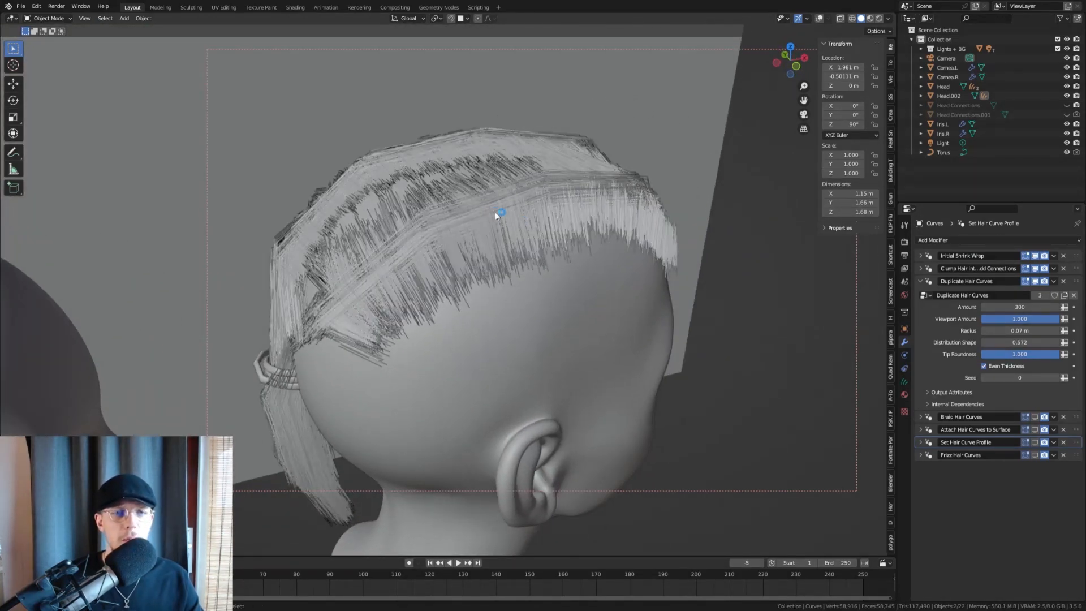
key("ctrl+s")
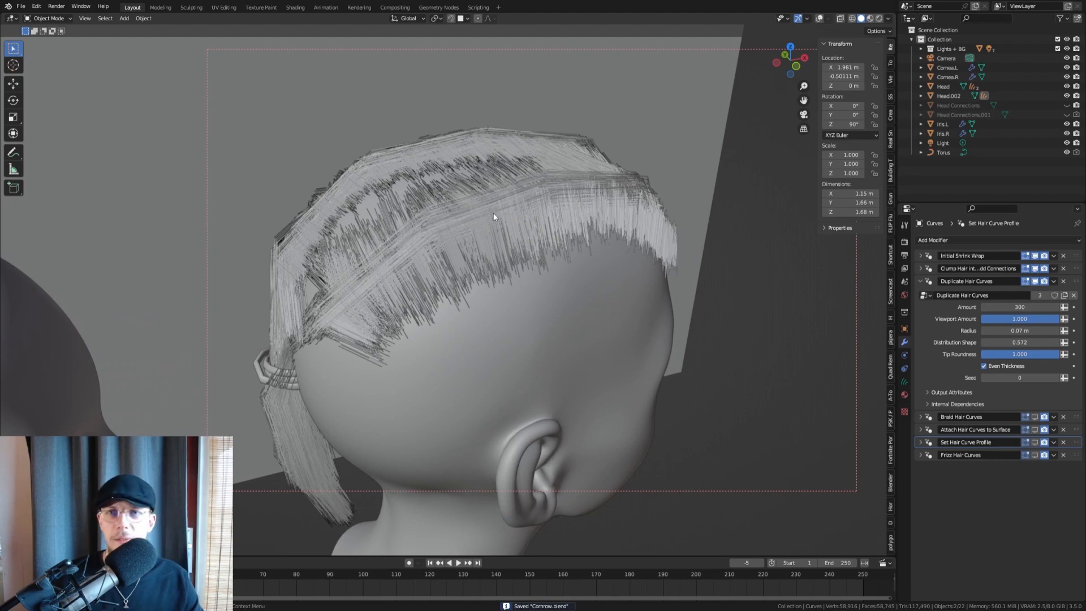
Step: Switch the viewport to rendered shading and examine the duplicated hair from the front and side of the head
middle_click_drag(493, 213, 496, 191)
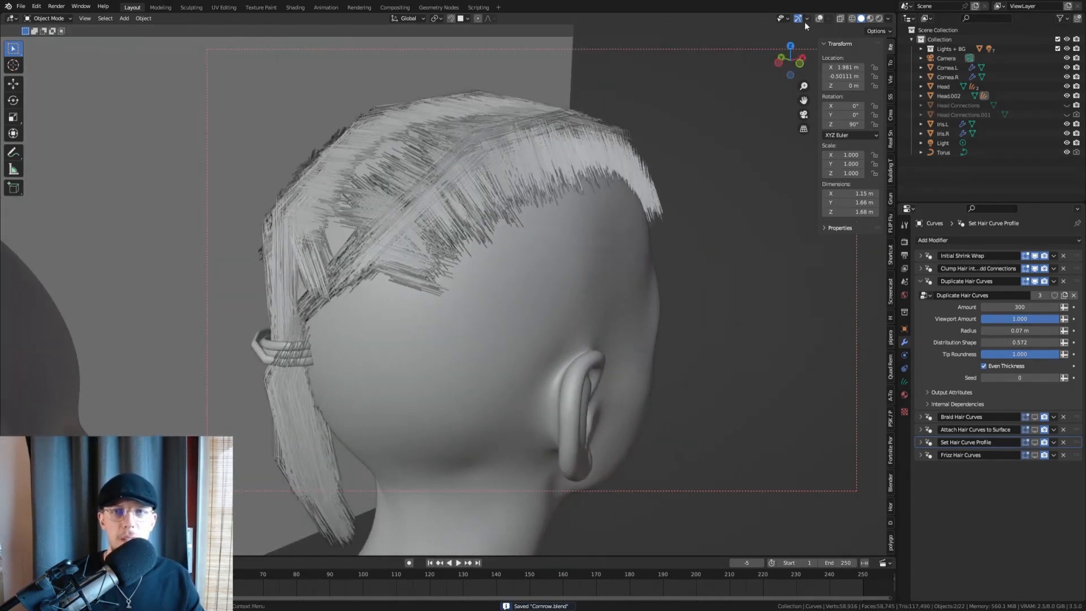
left_click(879, 18)
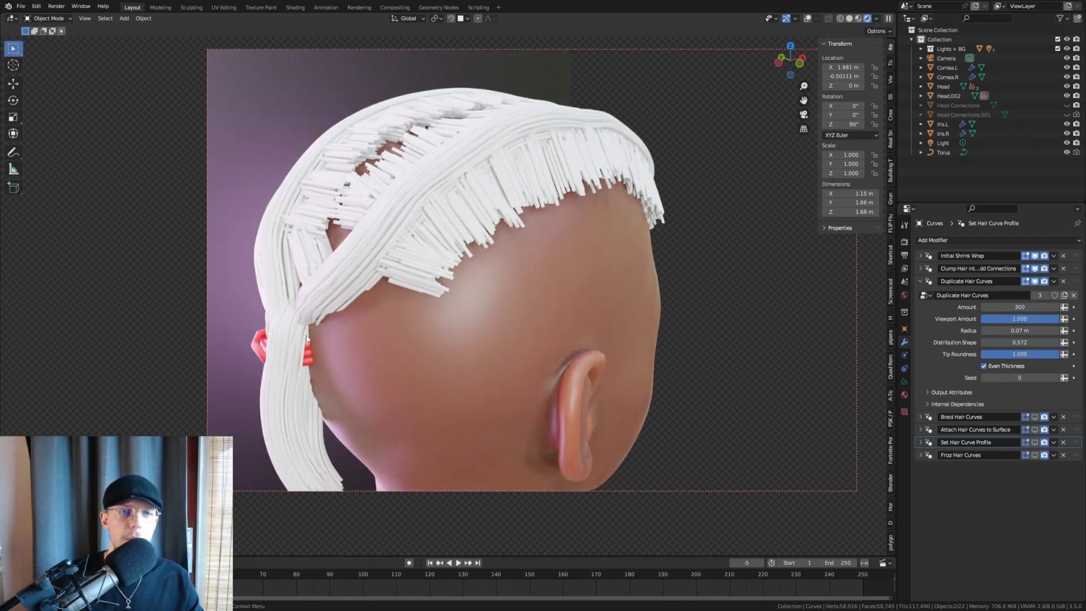
left_click(849, 18)
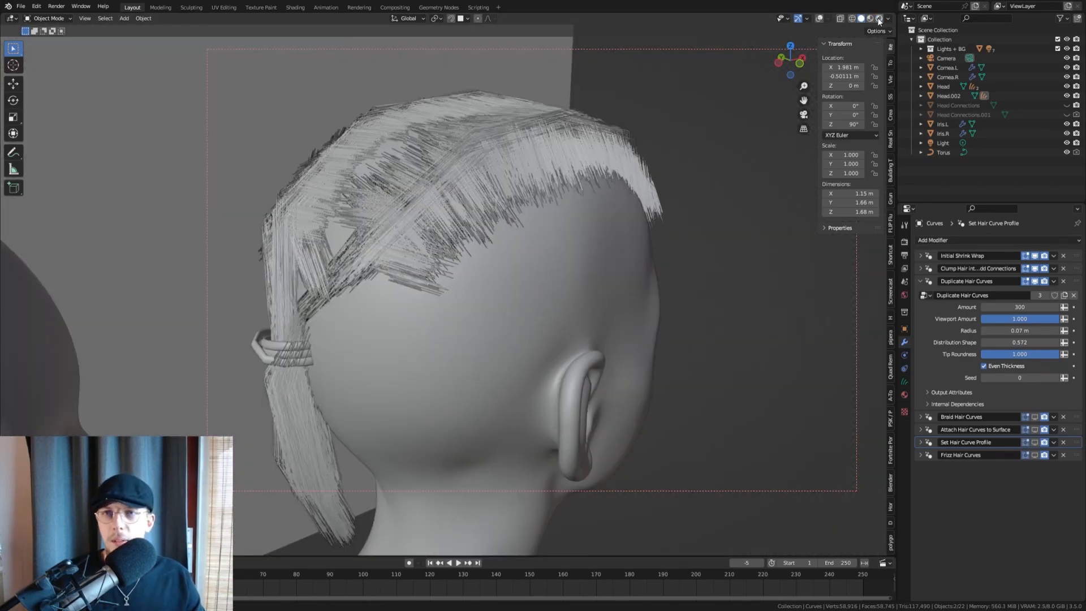
left_click(878, 21)
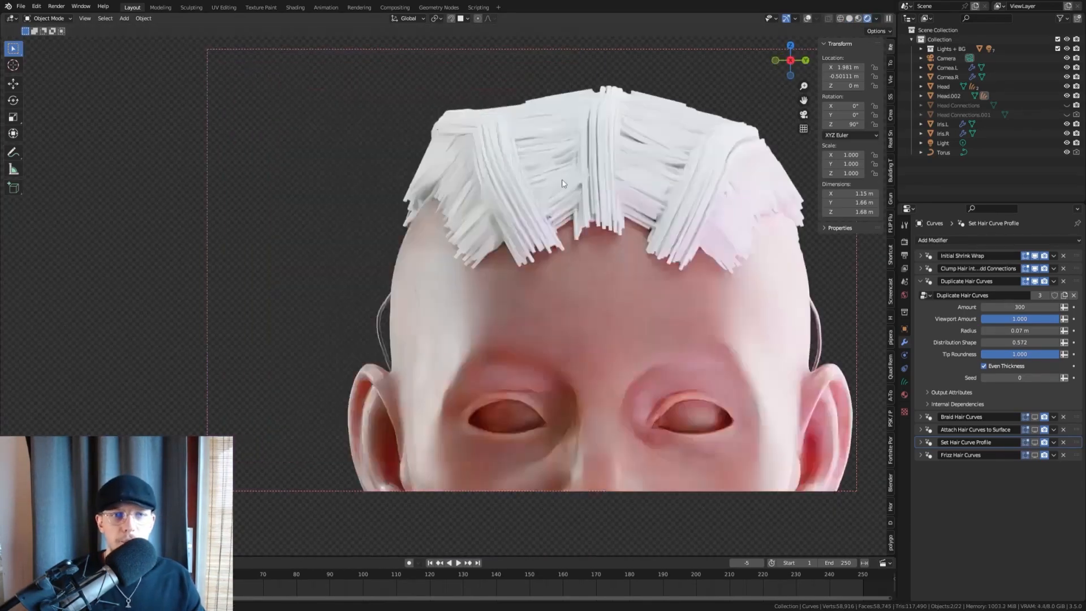
mouse_move(562, 179)
middle_mouse_down("alt")
mouse_move(634, 198)
mouse_move(568, 168)
middle_mouse_up("alt")
scroll(637, 202, "down", 4)
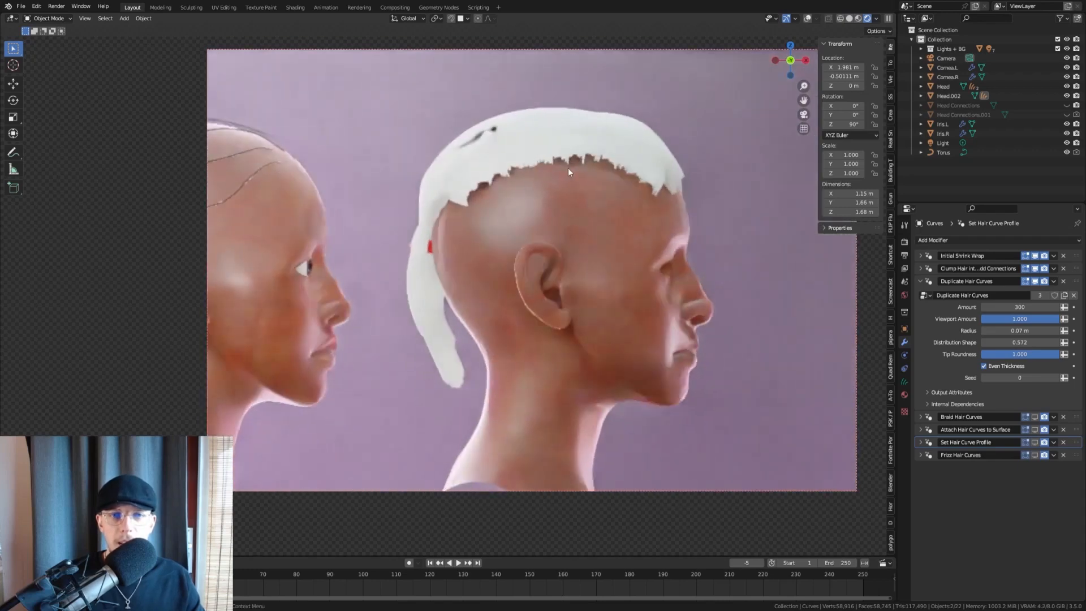
scroll(589, 168, "up", 2)
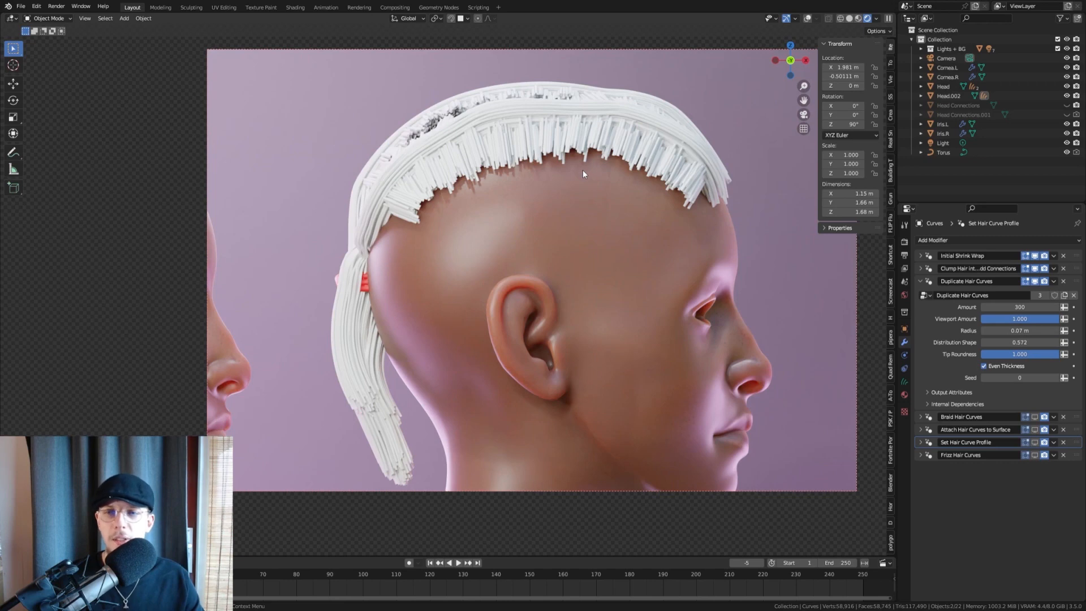
scroll(571, 171, "up", 5)
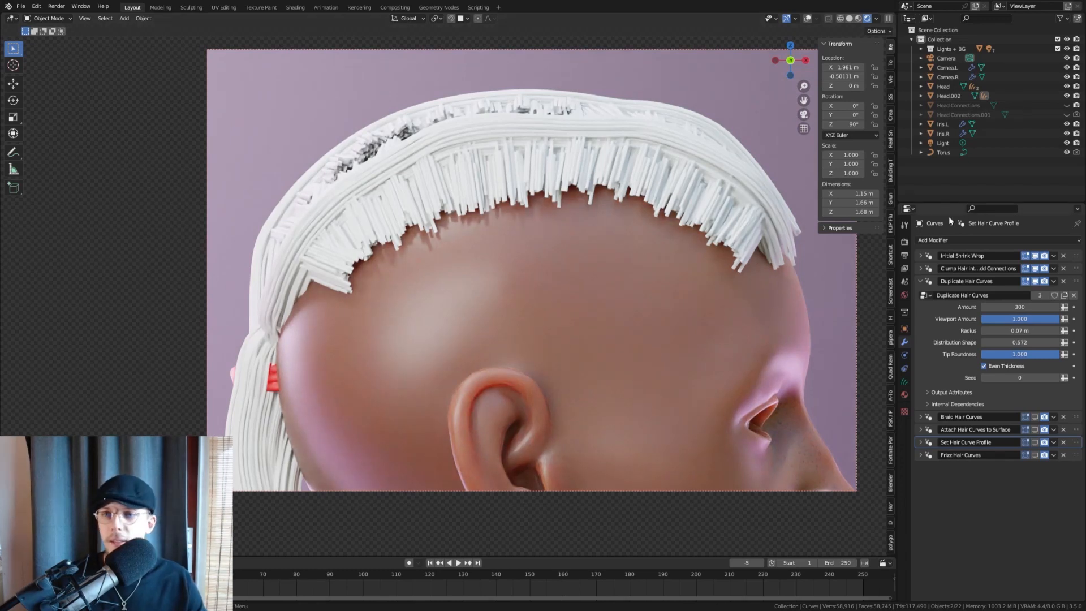
Step: Enable the viewport display of the Braid Hair Curves modifier and check the braids from behind
left_click(918, 281)
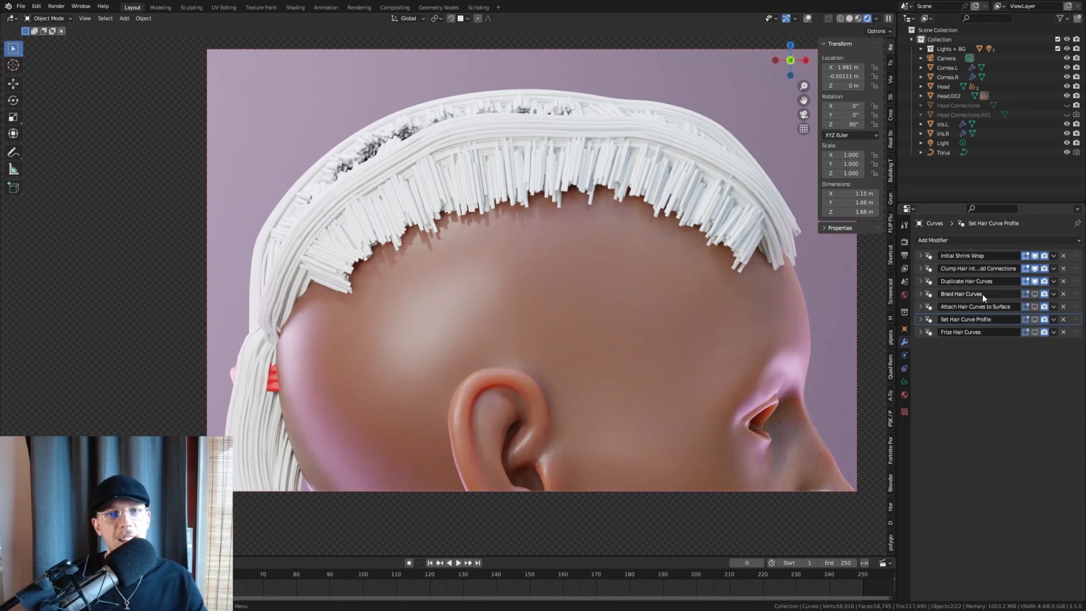
left_click(1033, 294)
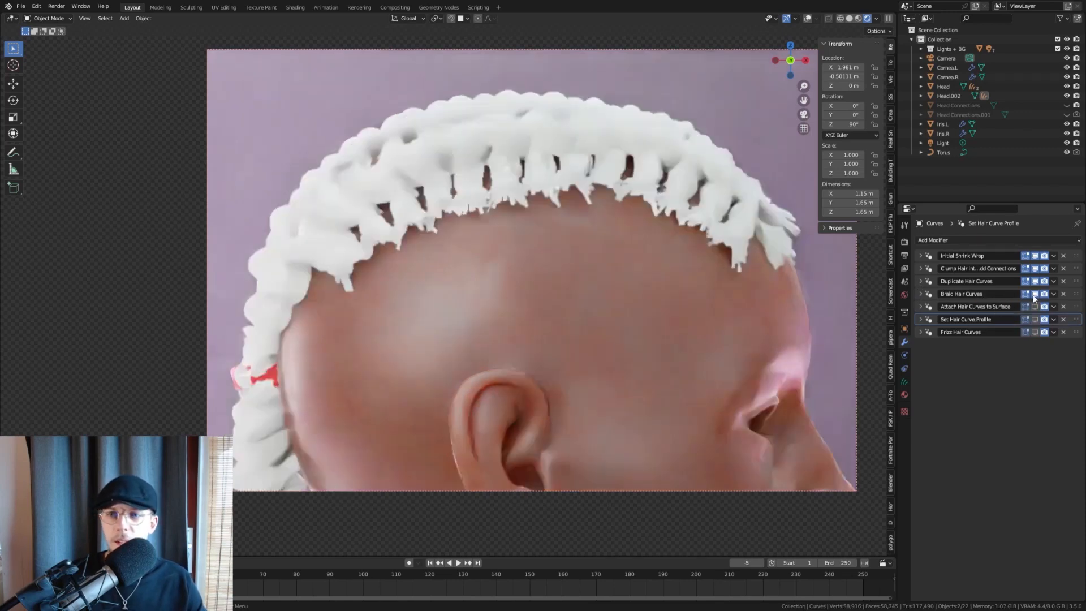
middle_click_drag(452, 127, 497, 180)
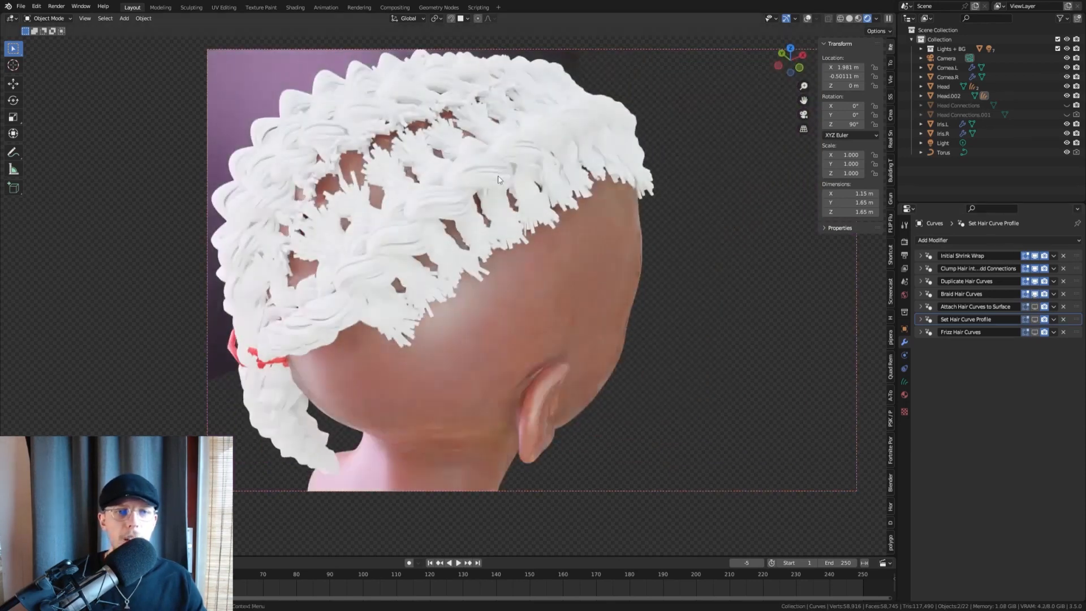
scroll(497, 180, "up", 2)
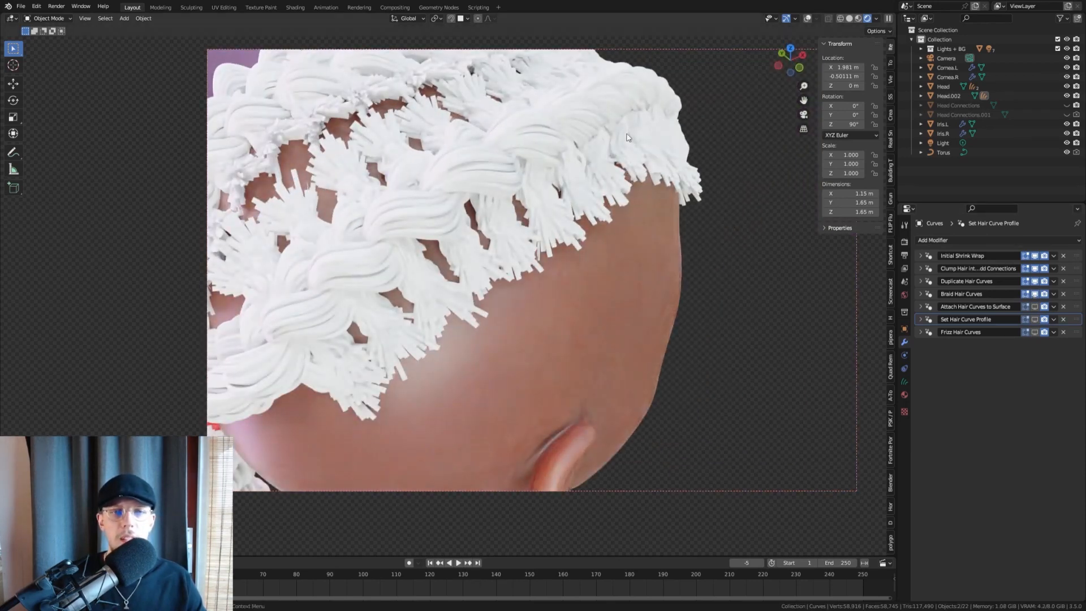
middle_click_drag(563, 148, 591, 187)
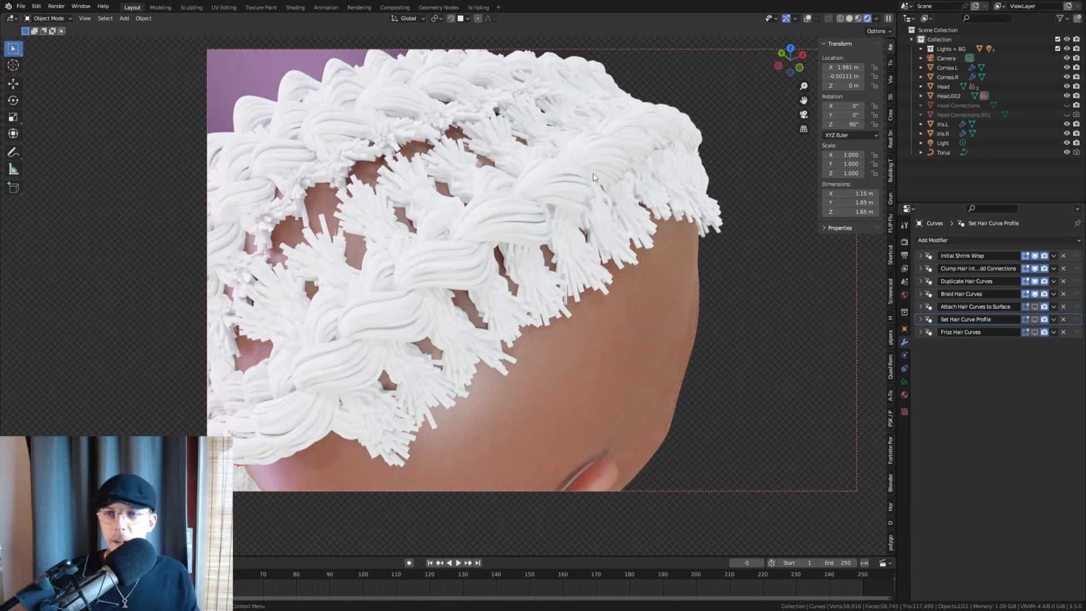
Step: Rename the braid modifier's node group to "Braid Hair Curves - Cornrows" and save the file
left_click(920, 294)
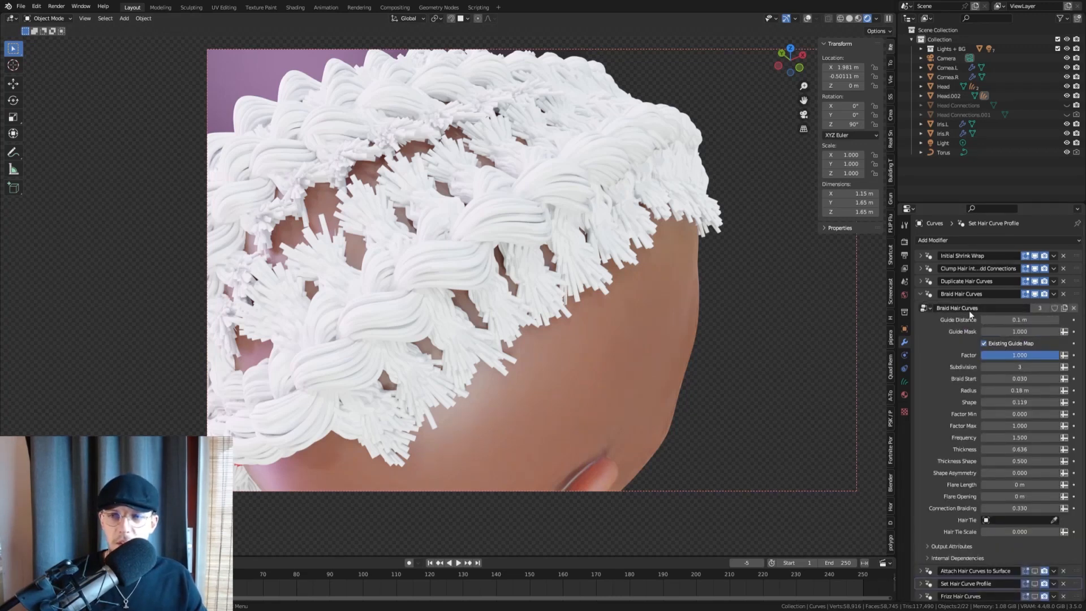
left_click(992, 307)
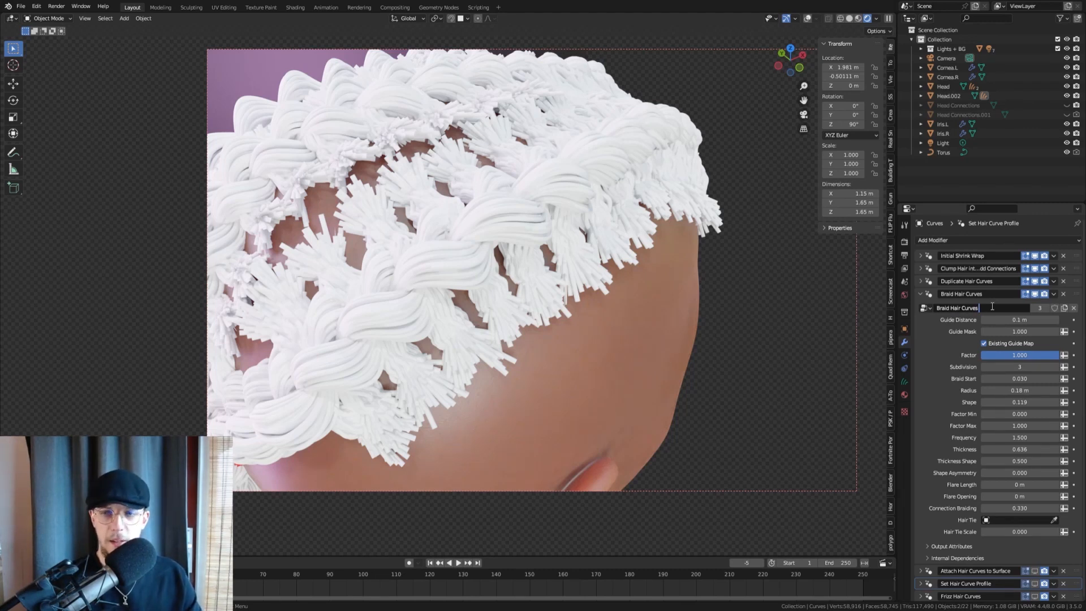
type("- C")
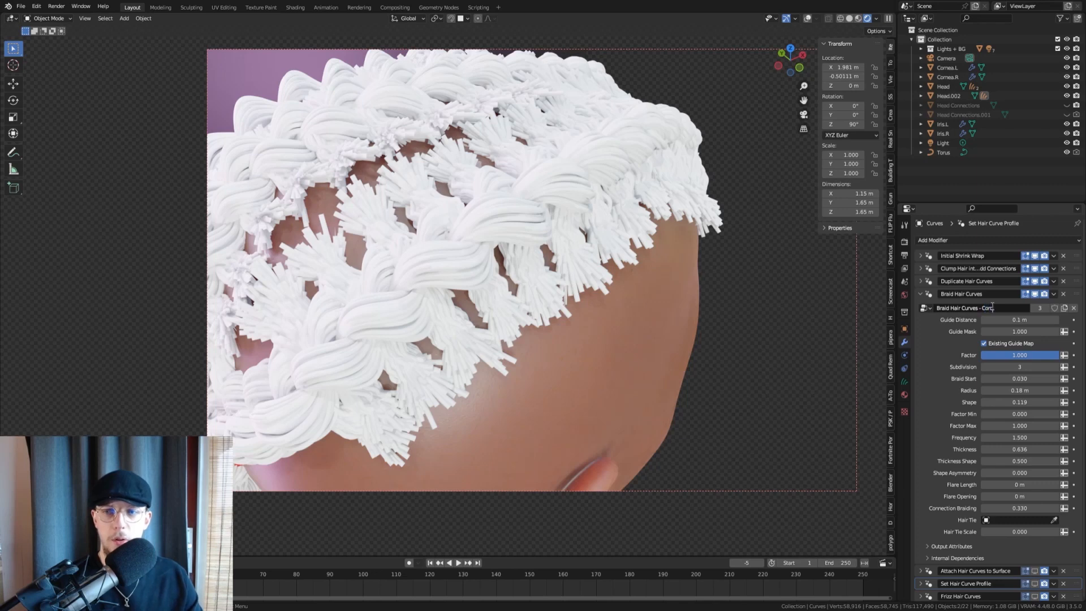
type("ornrows")
key("Return")
key("ctrl+s")
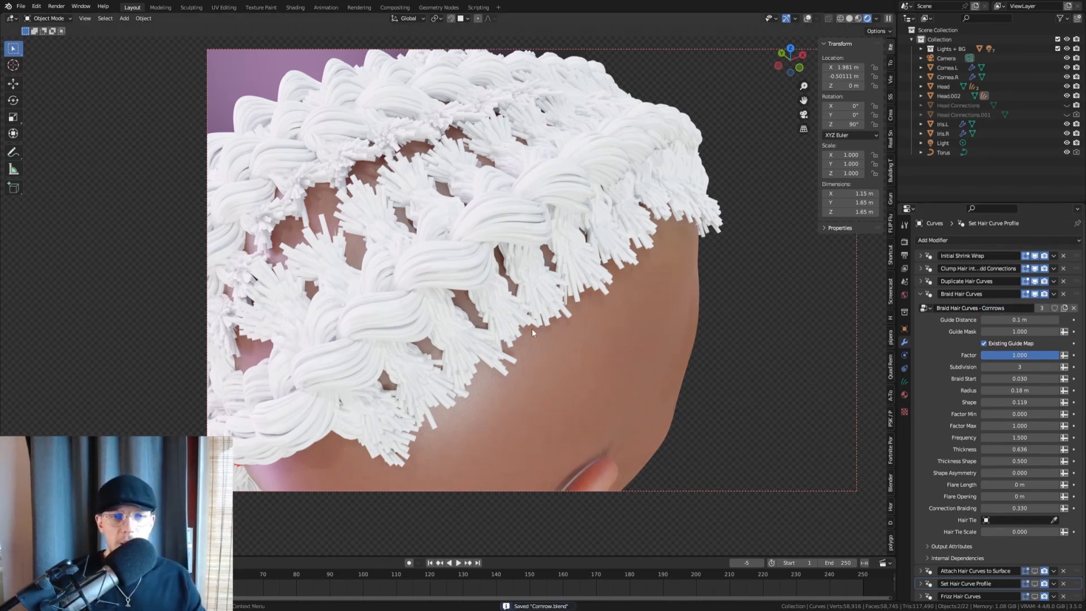
Step: Try Connection Braiding at about 1.02 and 0.73 on the braid modifier, and restore it to 0.33
scroll(531, 327, "up", 2)
scroll(470, 266, "up", 2)
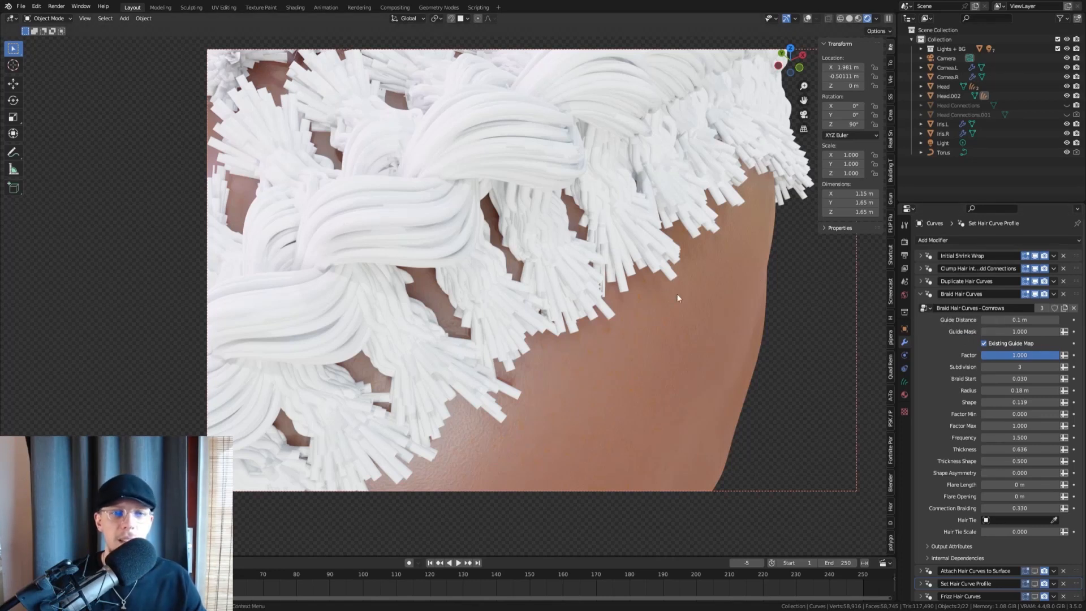
middle_click_drag(968, 340, 969, 338)
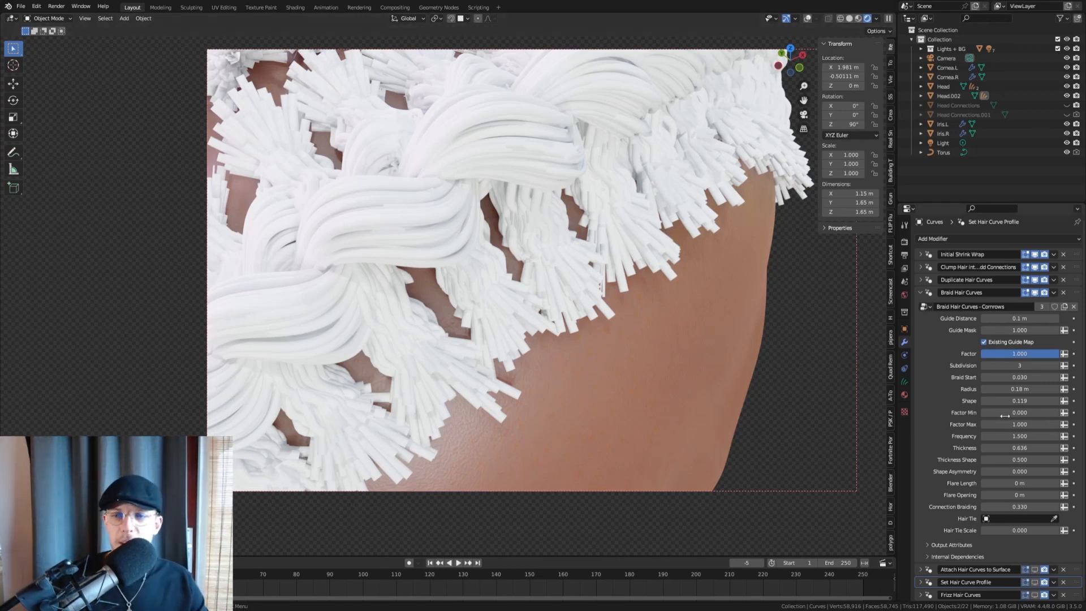
left_click_drag(1019, 506, 1070, 506)
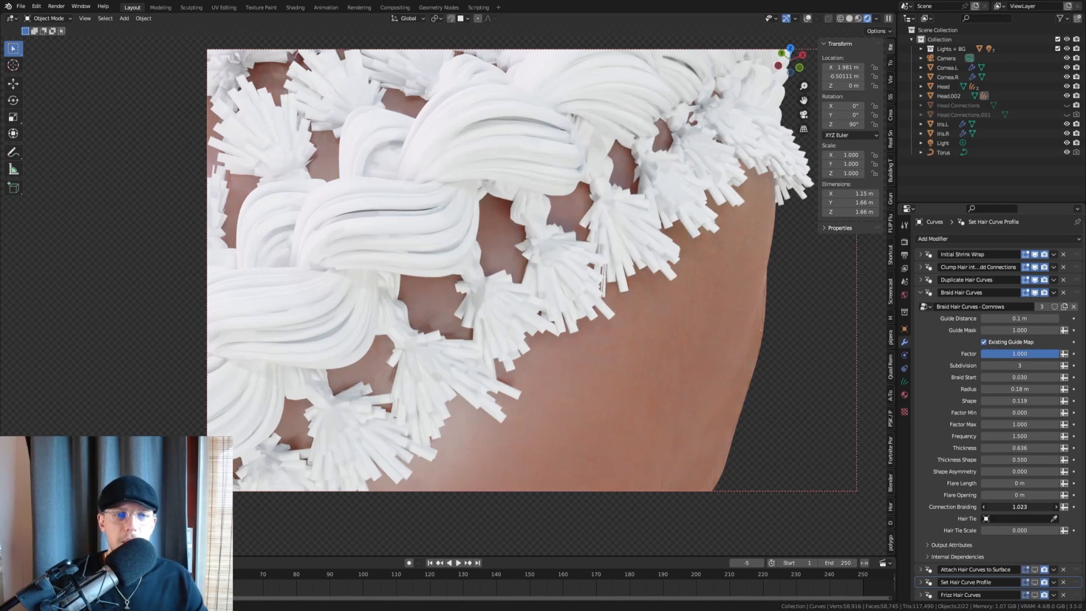
left_click_drag(1068, 506, 1047, 507)
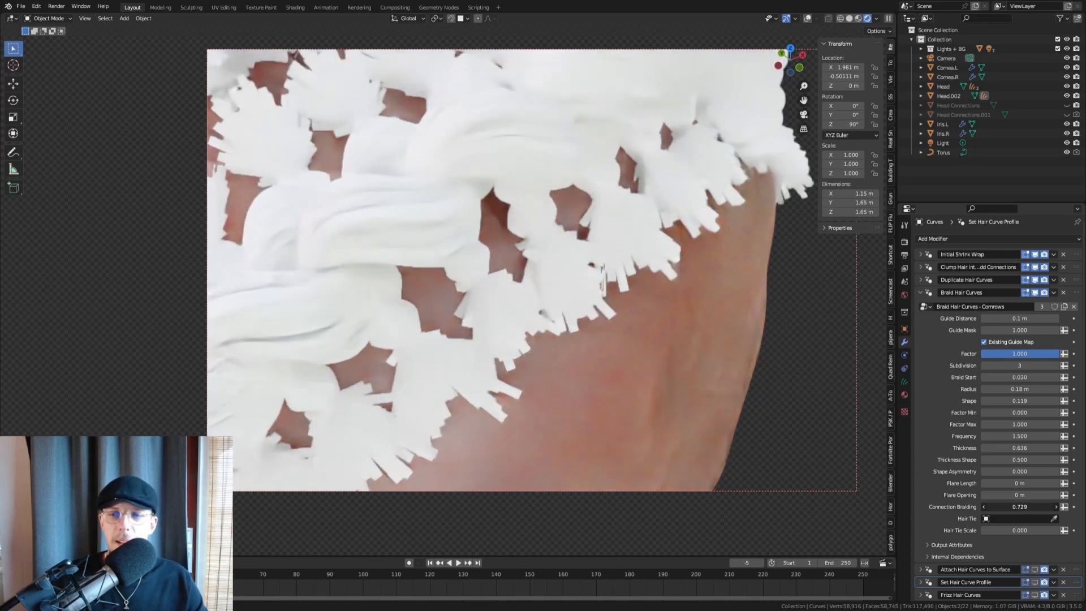
left_click(1023, 504)
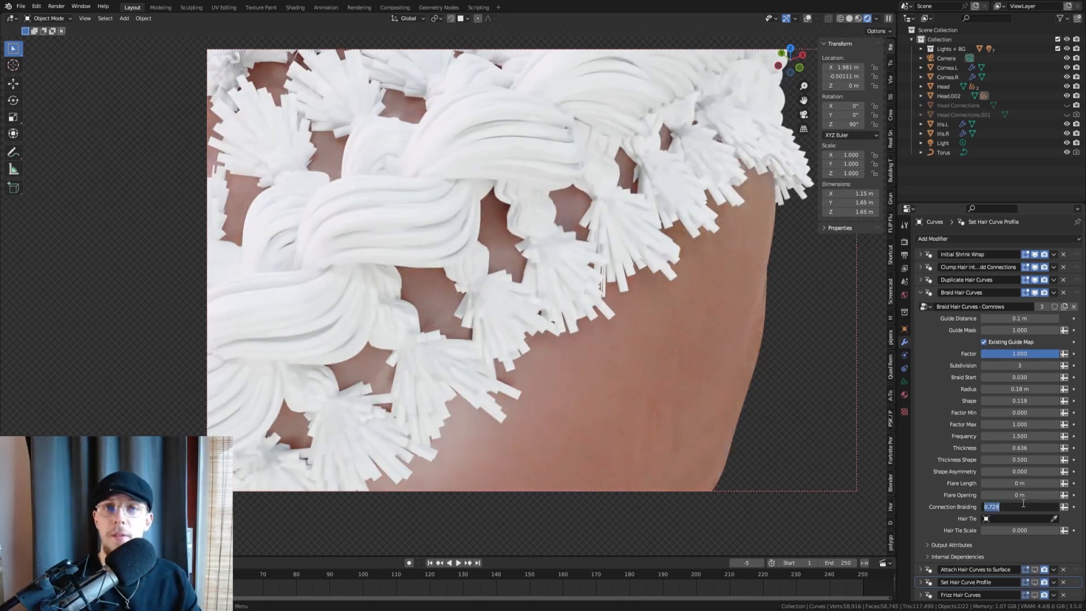
type("0.33")
key("Return")
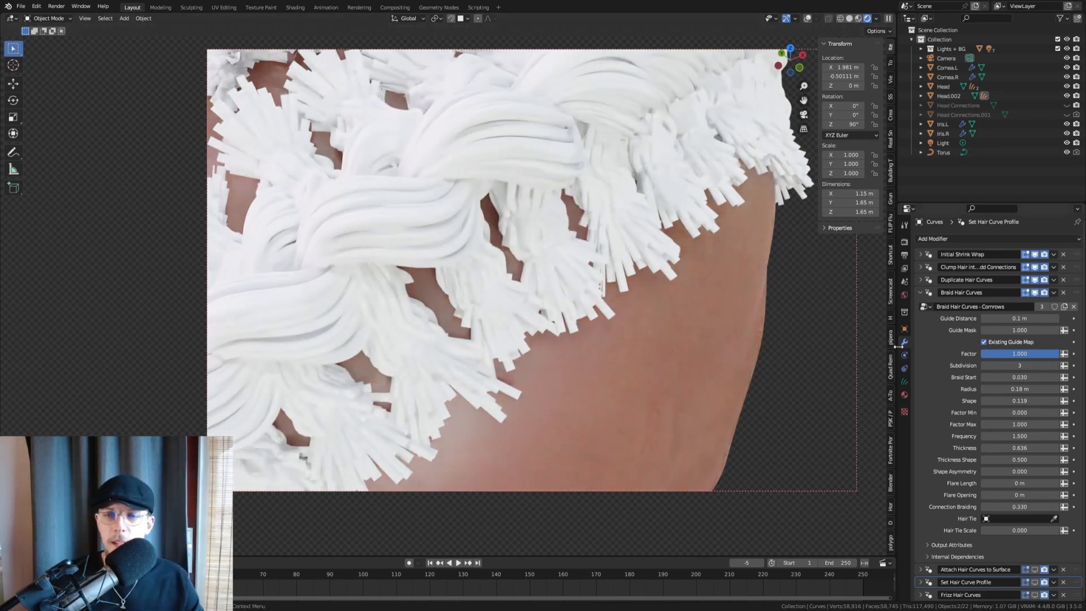
Step: Enable the viewport display of the Attach Hair Curves to Surface modifier and expand its settings
left_click(920, 293)
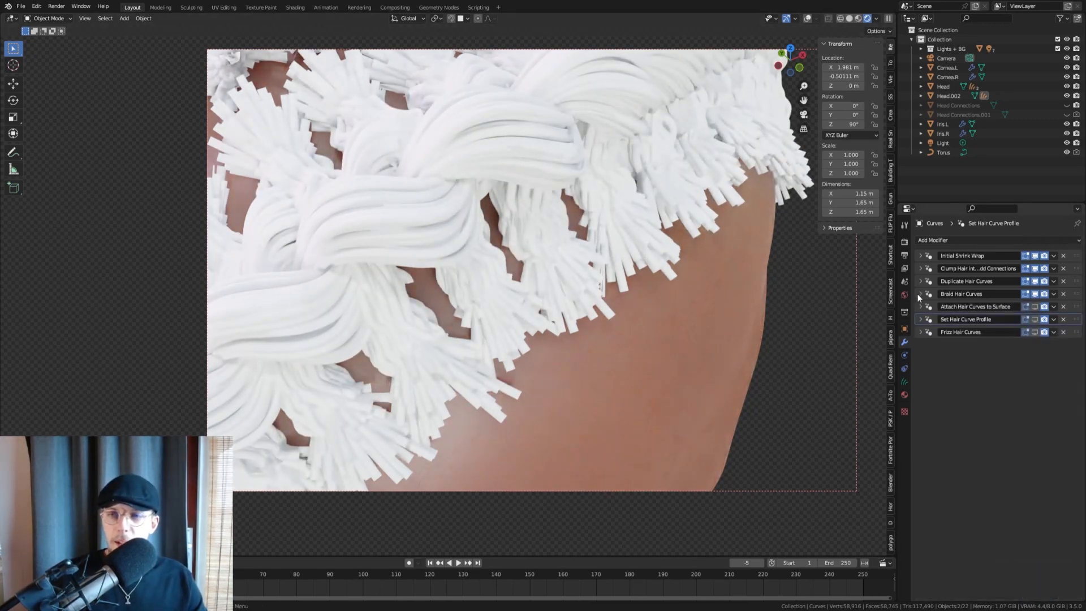
left_click(1034, 307)
left_click(920, 306)
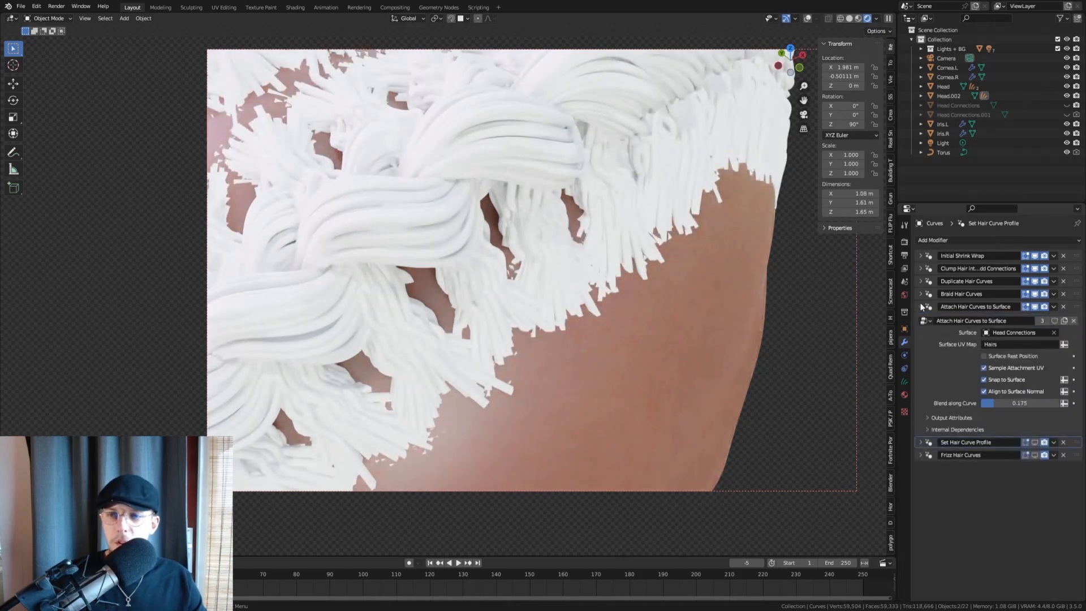
Step: Set the surface of the Attach Hair Curves to Surface modifier to Head Connections.001 and check the braid roots from the side
scroll(594, 289, "down", 5)
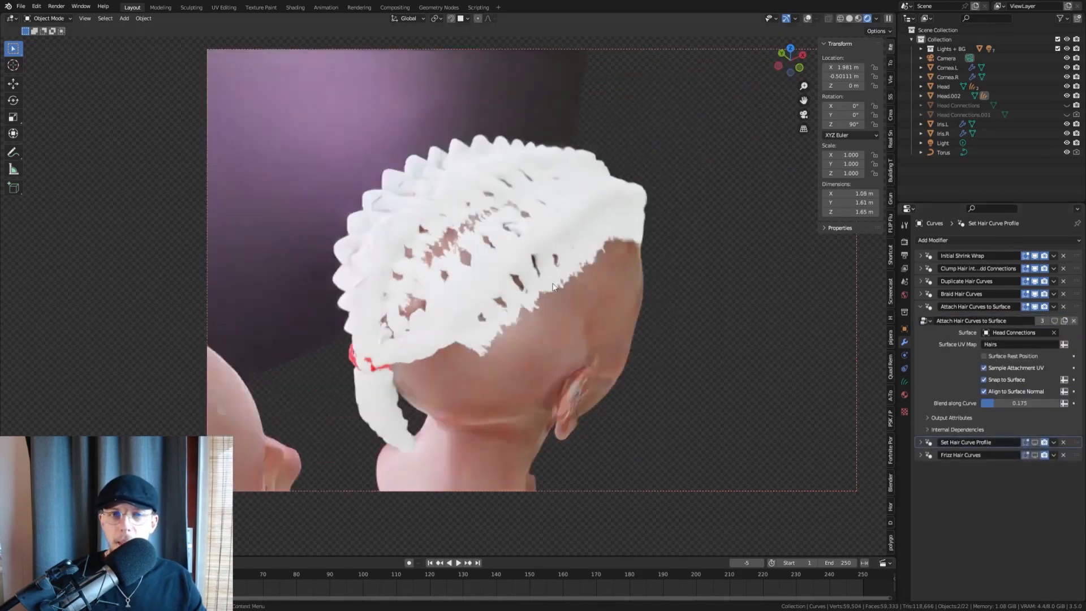
scroll(594, 291, "up", 3)
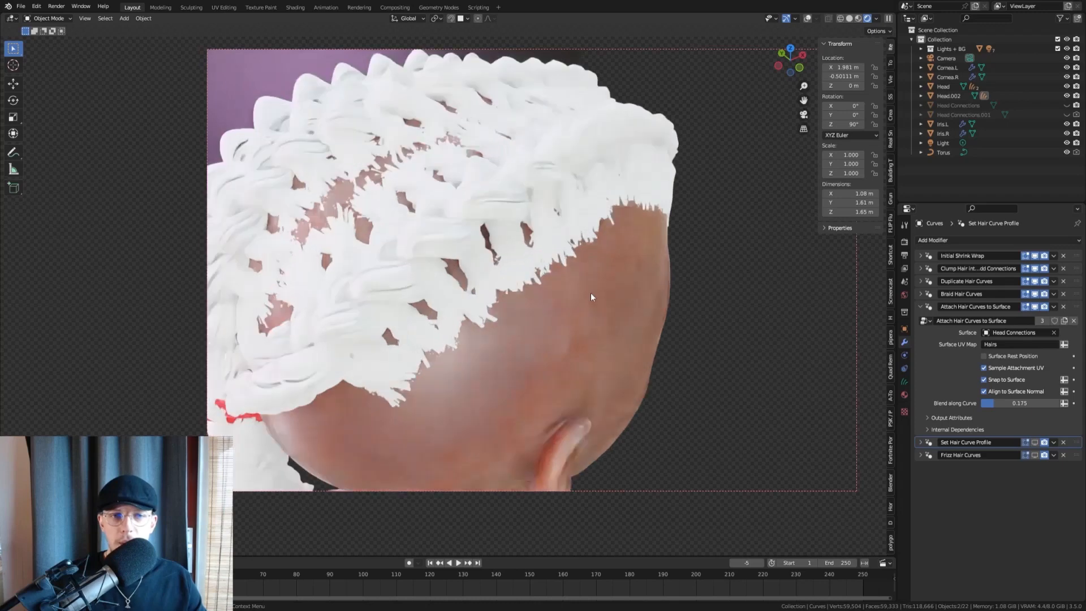
left_click(1041, 334)
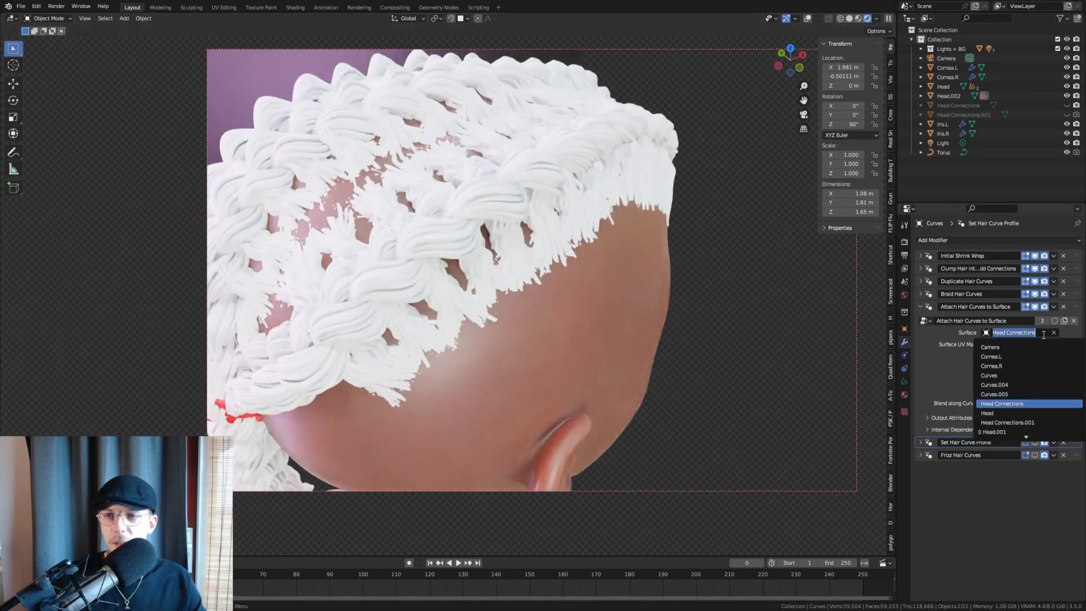
left_click(1021, 422)
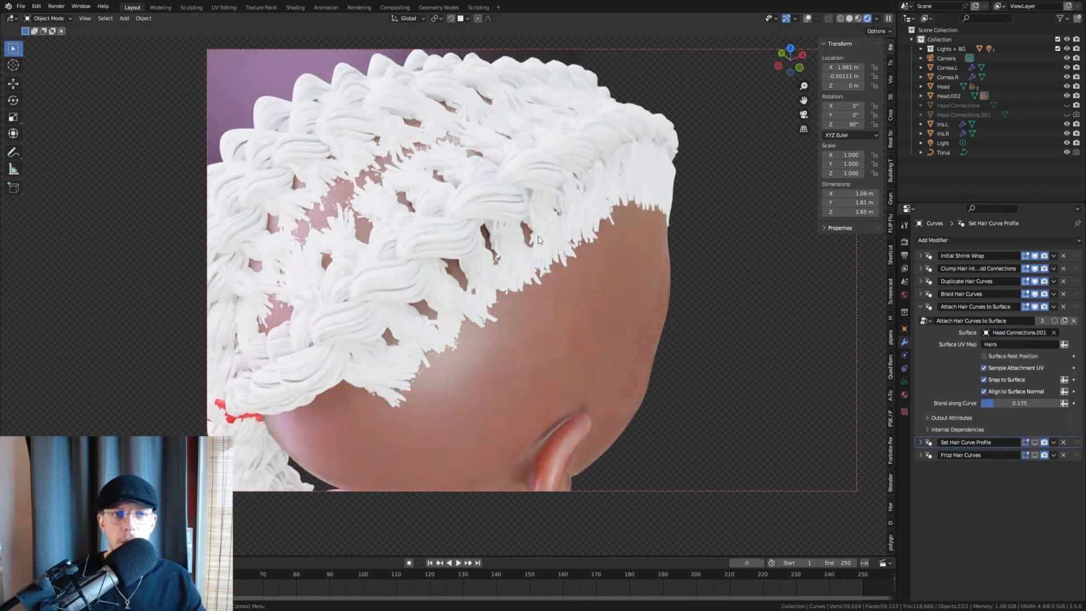
scroll(539, 241, "down", 6)
scroll(539, 240, "down", 1, "alt")
middle_click_drag(538, 240, 525, 263, "alt")
scroll(561, 260, "up", 7)
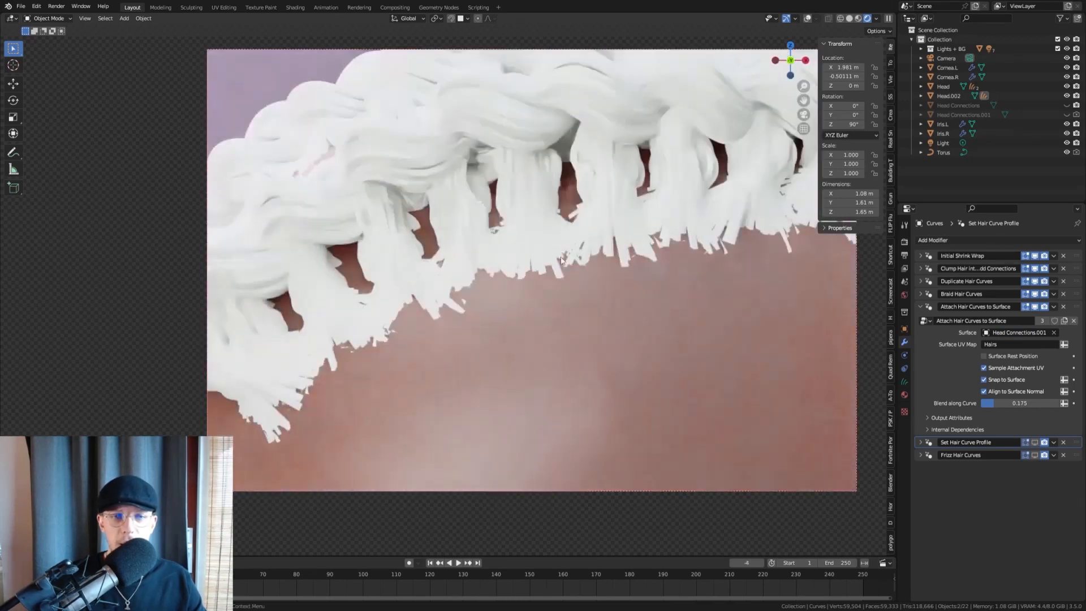
scroll(588, 261, "down", 6)
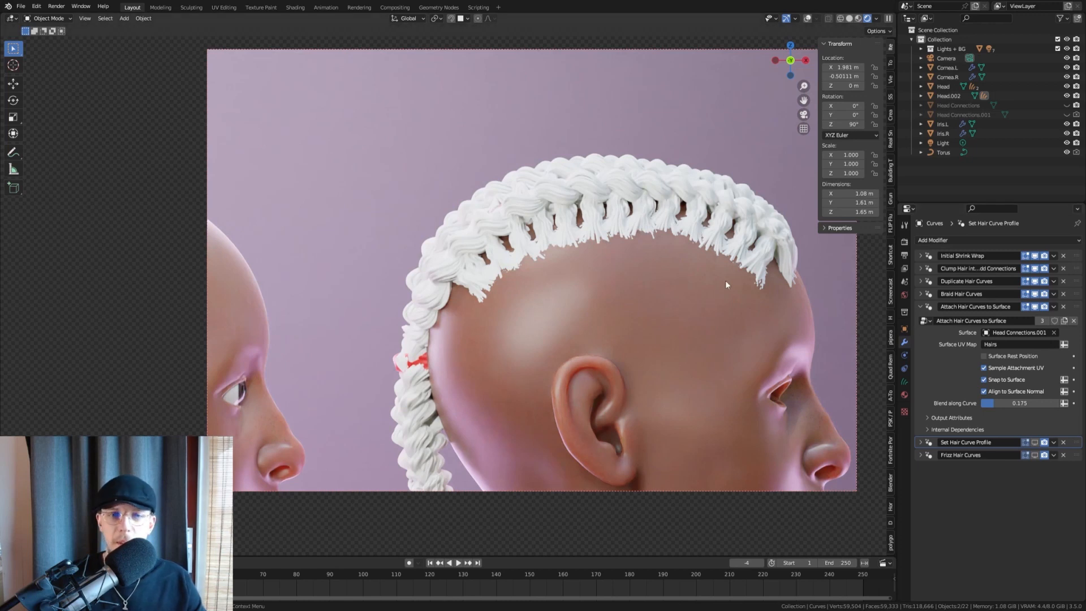
scroll(725, 280, "up", 3)
left_click(920, 307)
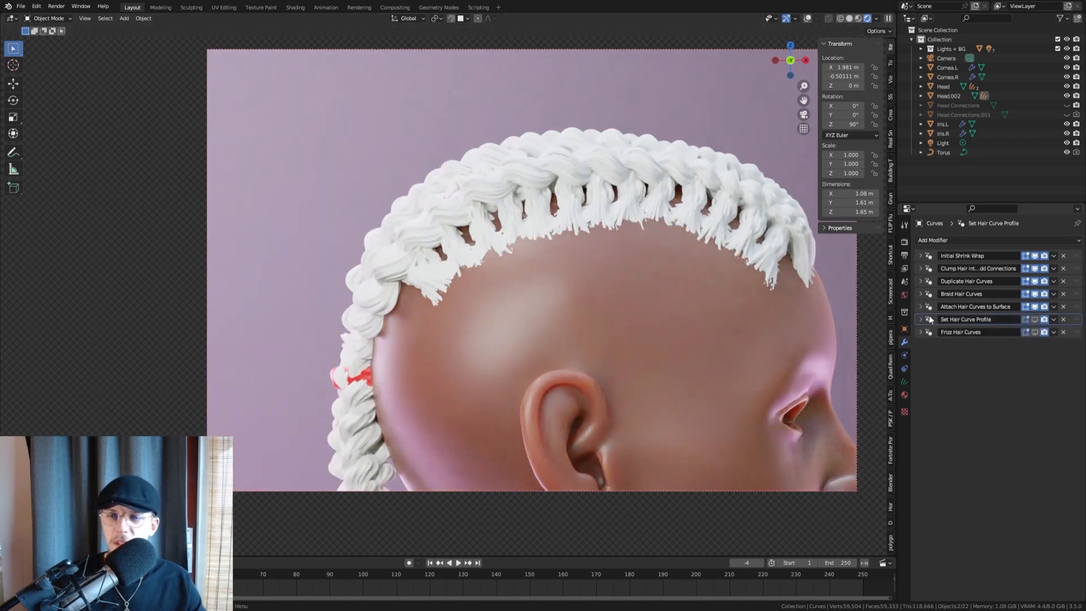
Step: Review the Set Hair Curve Profile modifier's settings and enable its viewport display
left_click(920, 319)
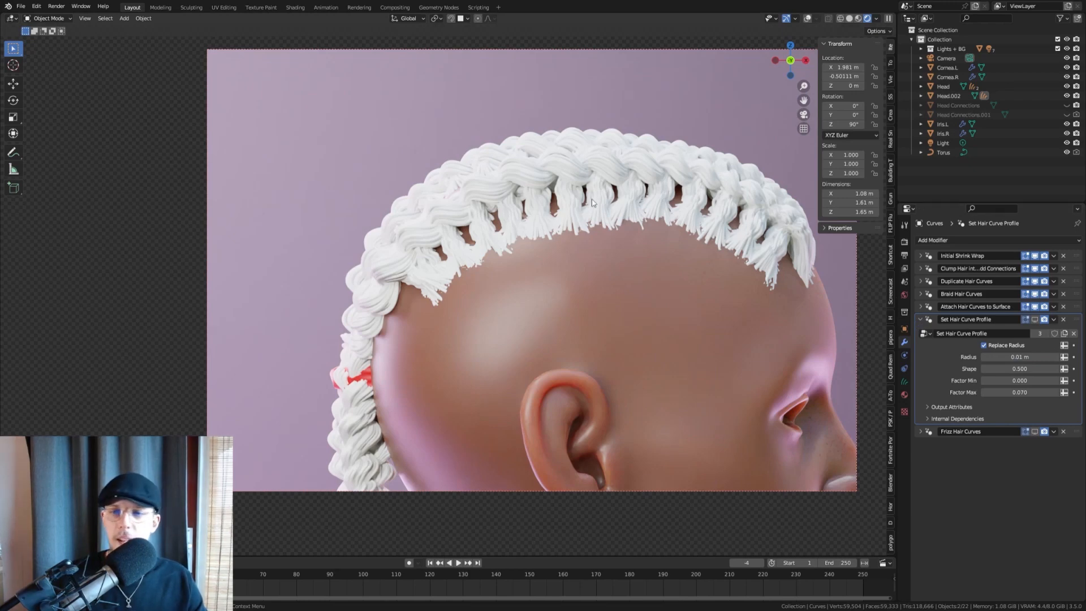
scroll(593, 206, "up", 2)
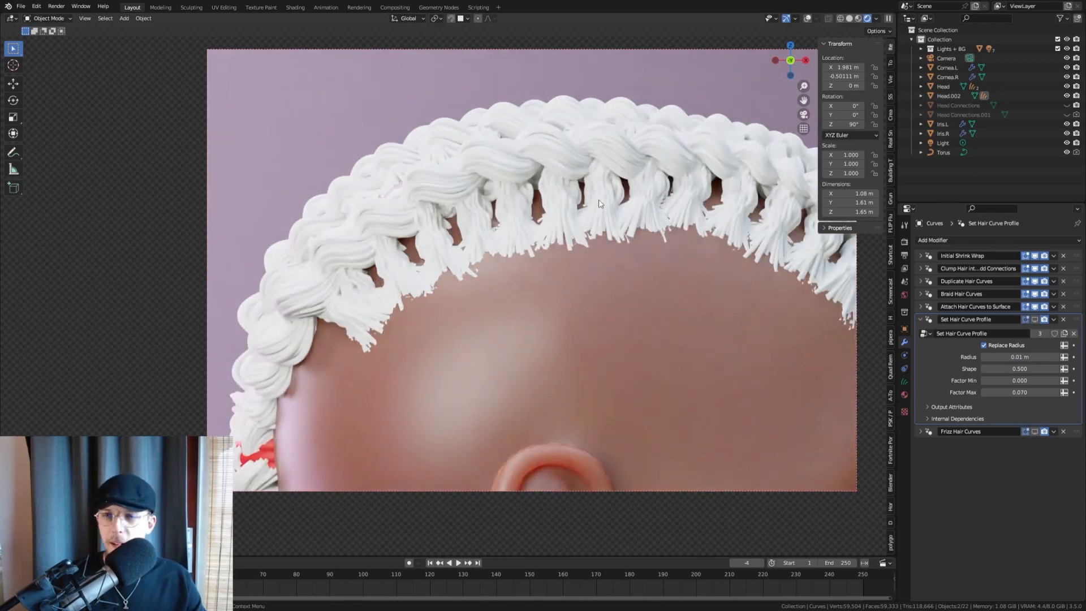
left_click(1034, 320)
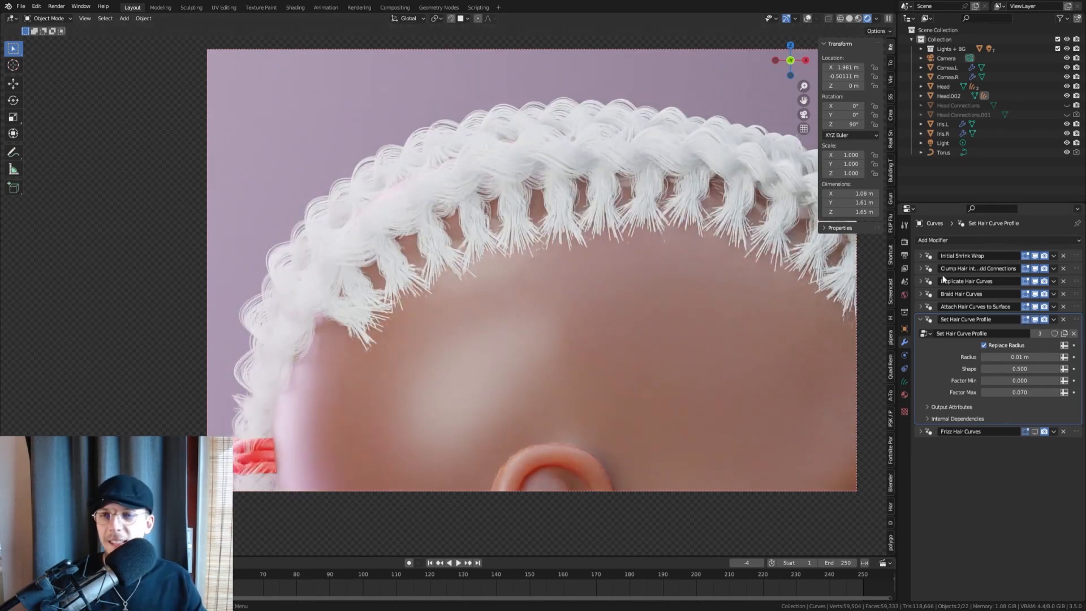
left_click(920, 319)
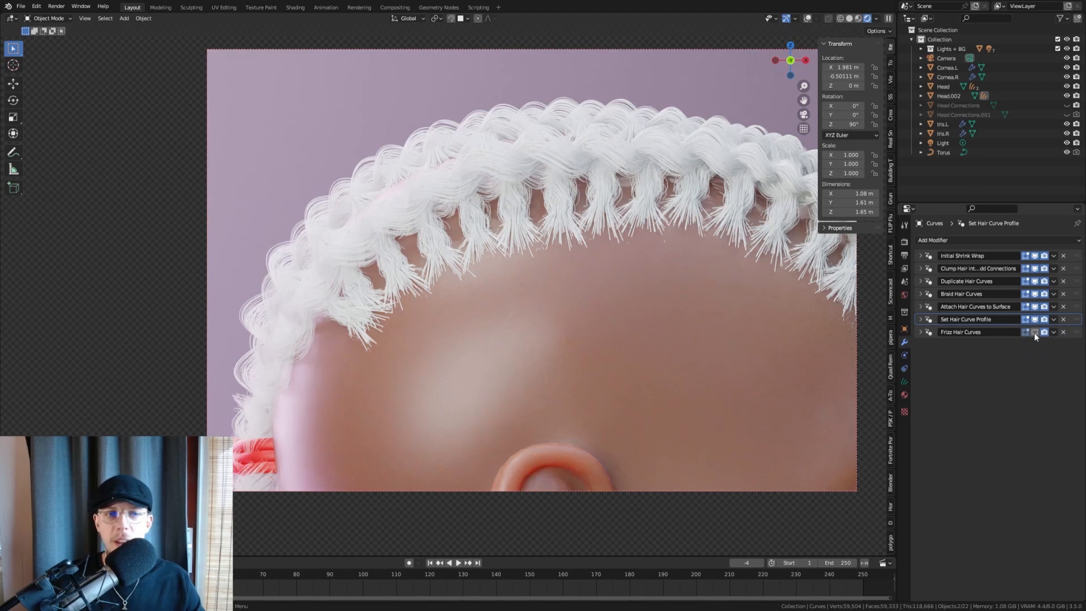
Step: Enable the viewport display of the Frizz Hair Curves modifier and set its Shape to 0.9, judging it on the ponytail tip
scroll(412, 362, "down", 4)
middle_click_drag(413, 339, 442, 243, "shift")
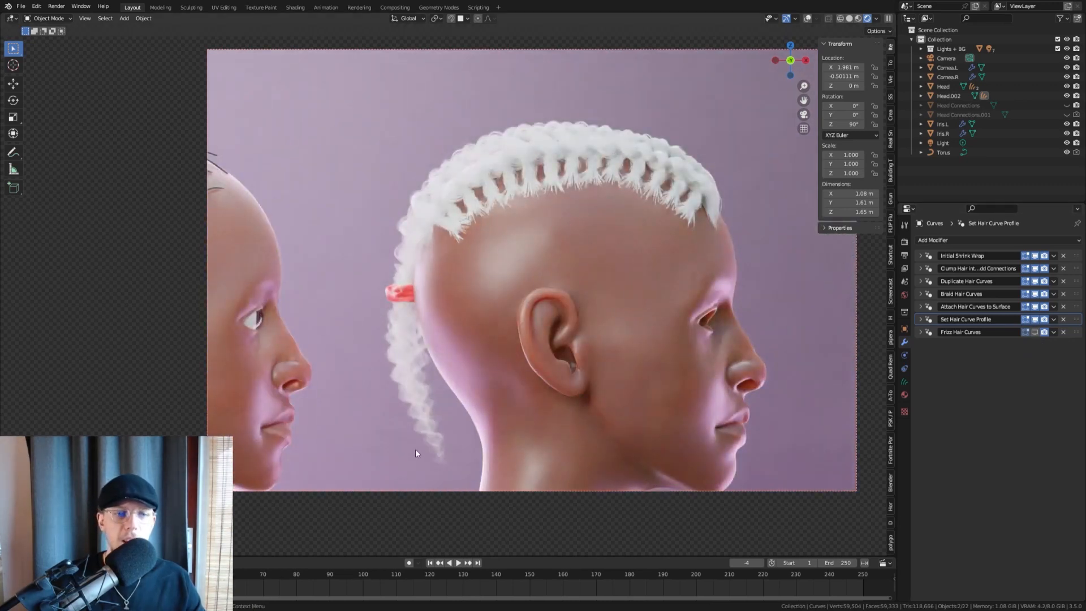
scroll(415, 449, "up", 6)
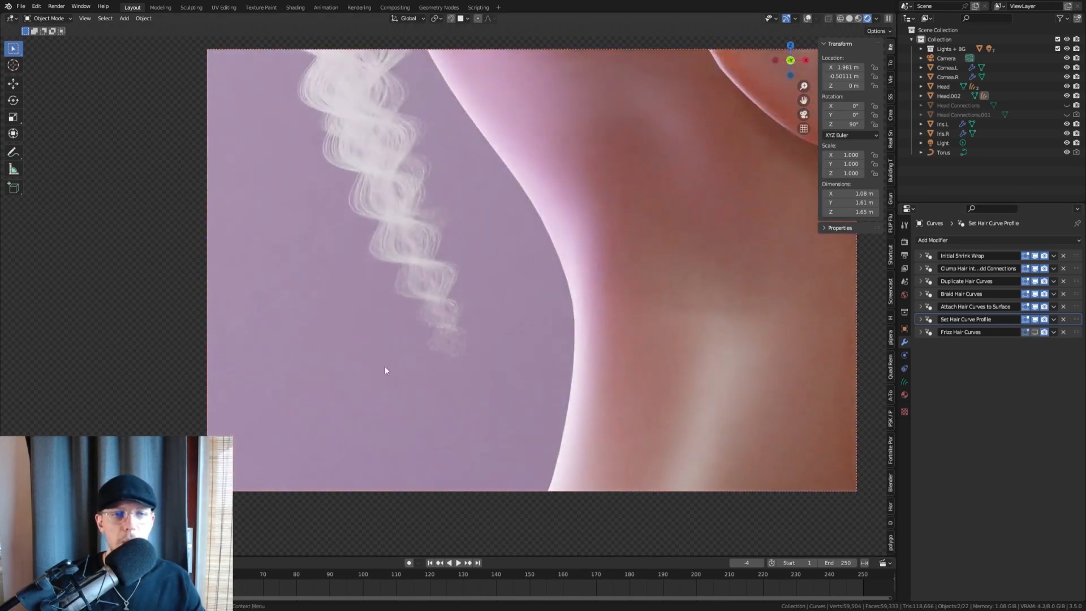
scroll(447, 336, "up", 3)
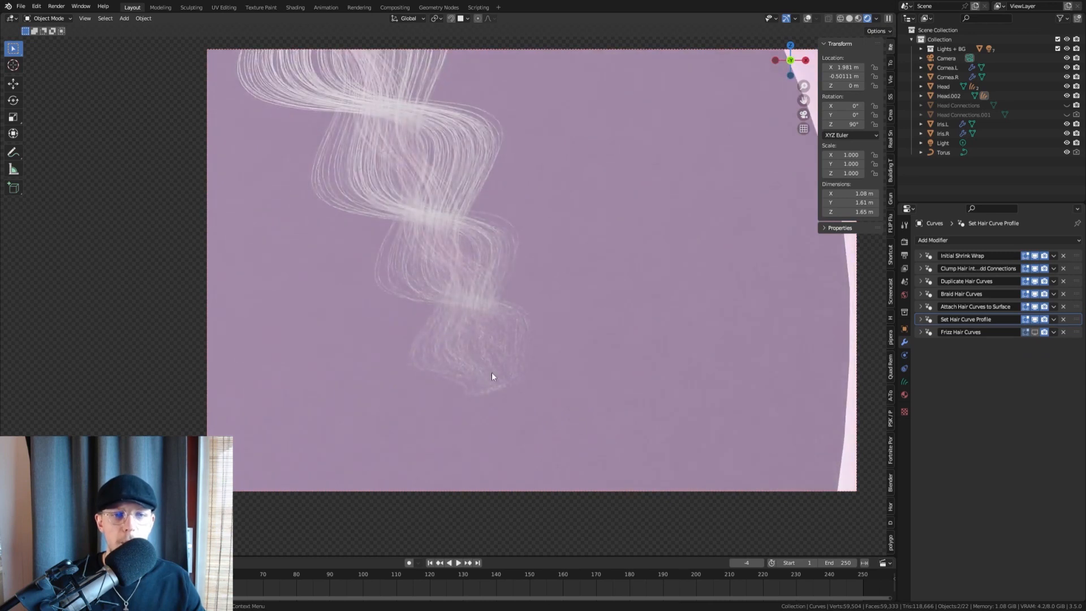
left_click(1035, 332)
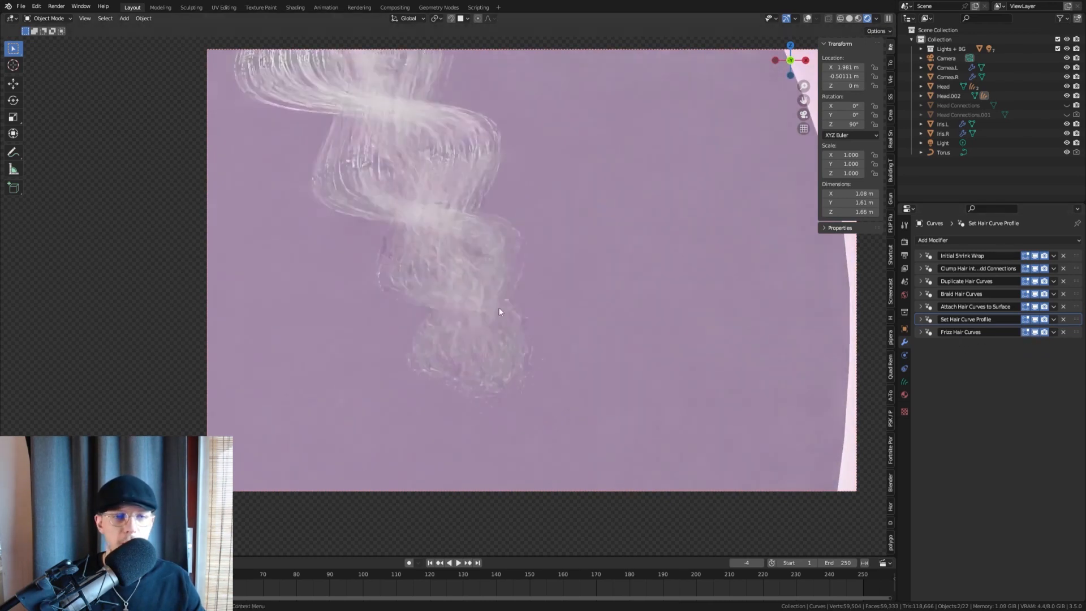
left_click(919, 332)
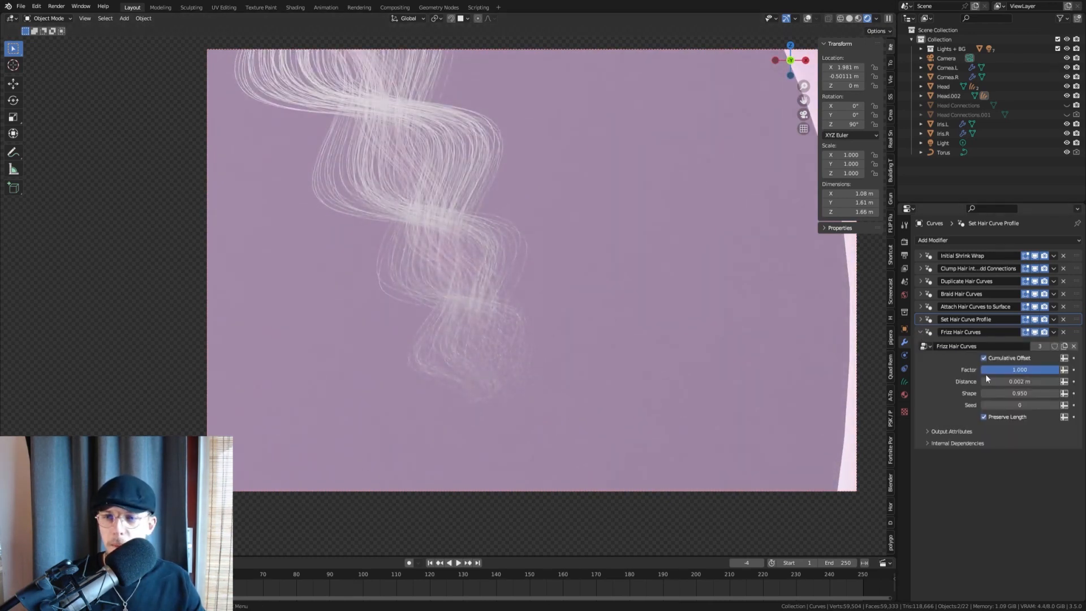
left_click(1014, 392)
key("BackSpace")
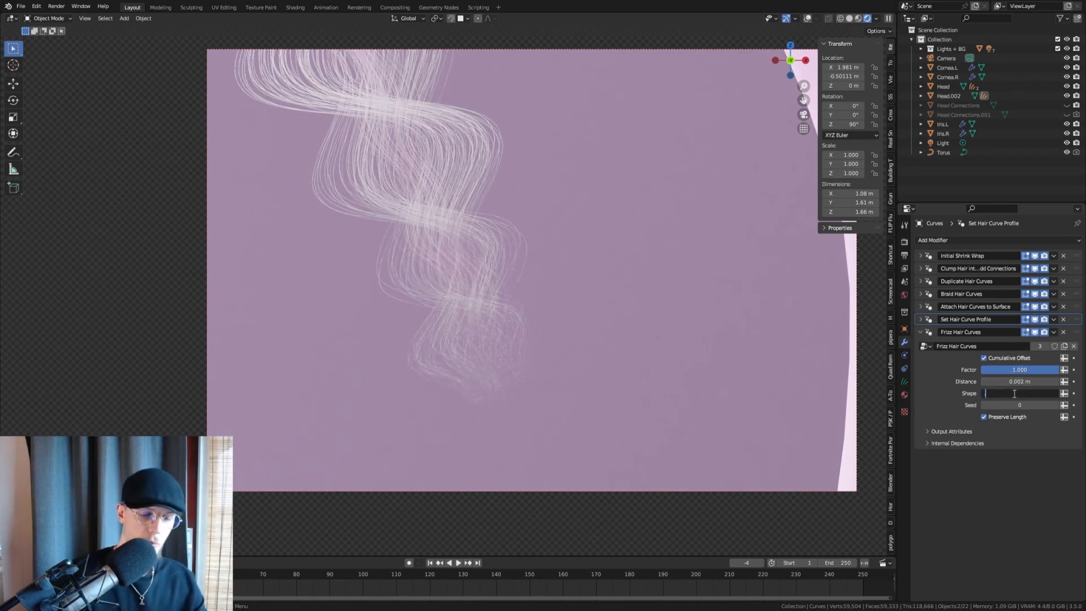
type("0")
key("Return")
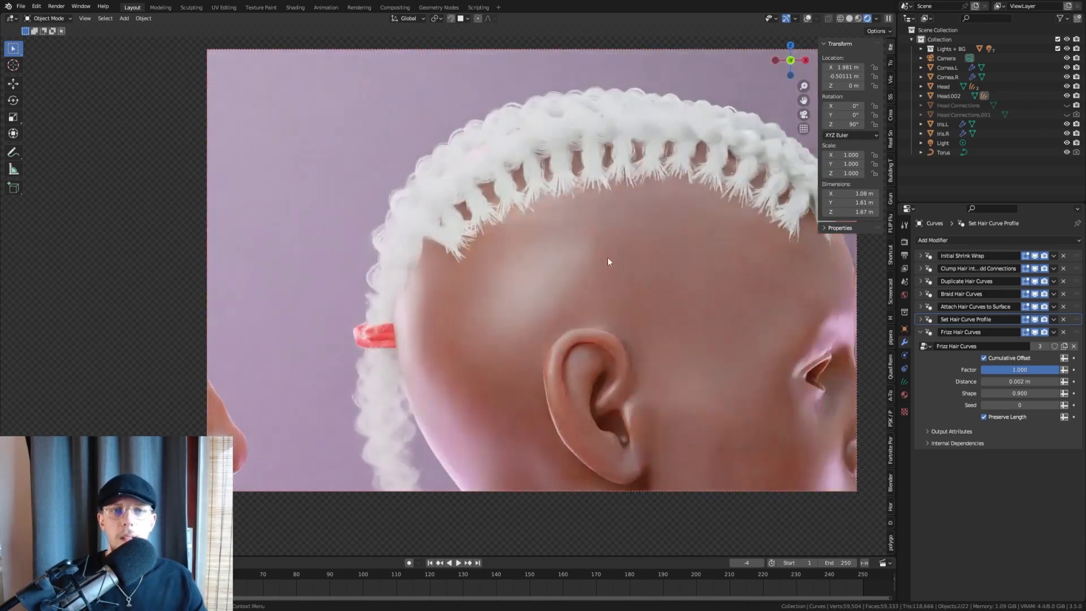
Step: Inspect the frizzed braids from behind and link the original head's materials to the braided hair
scroll(545, 115, "up", 5)
middle_click_drag(541, 172, 594, 235)
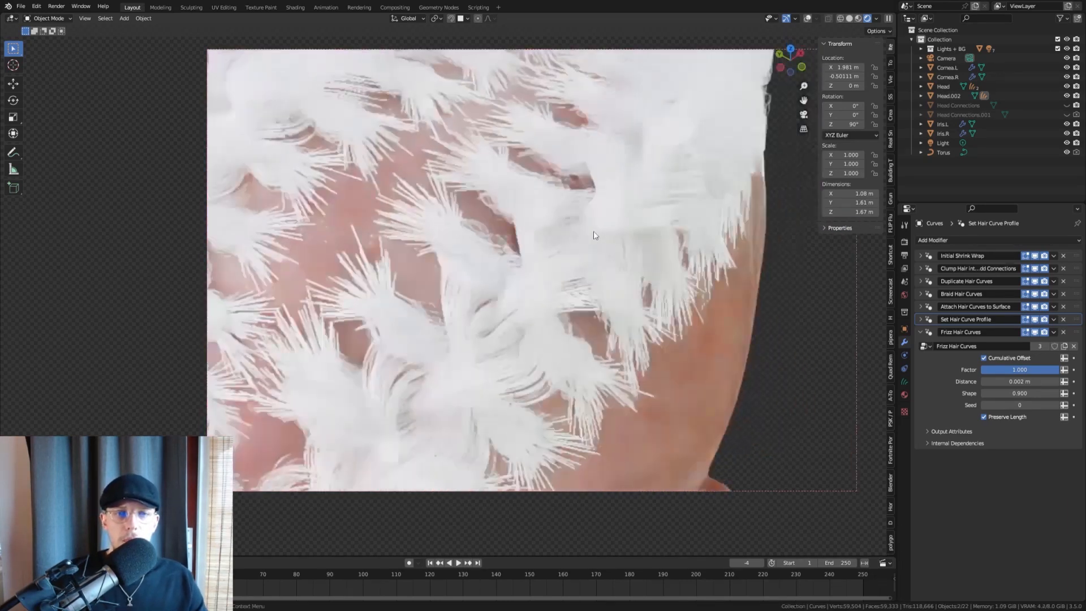
scroll(595, 236, "down", 4)
scroll(600, 242, "up", 1)
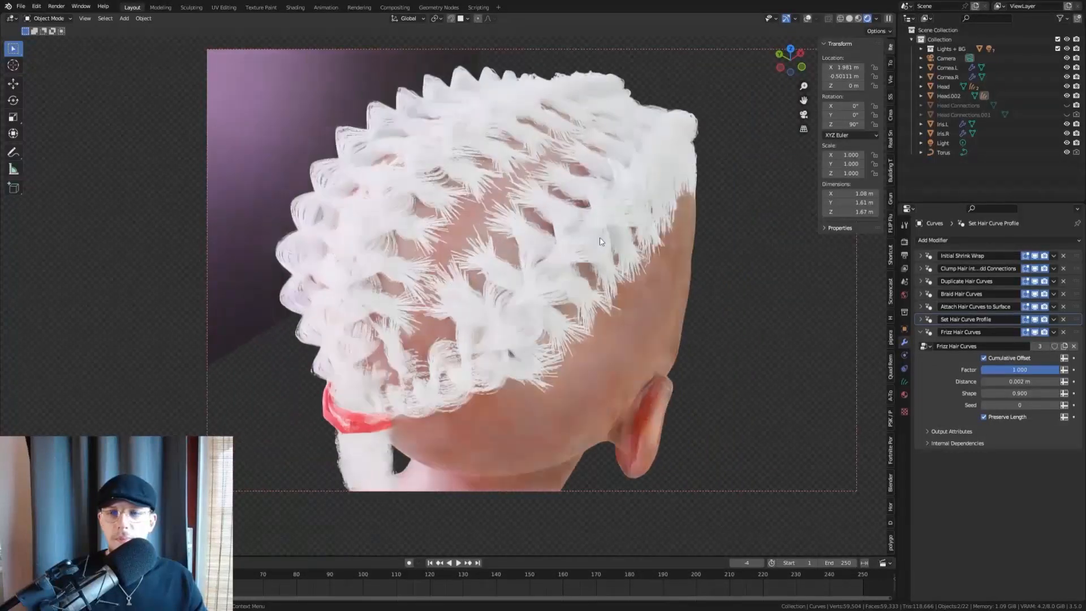
scroll(530, 258, "down", 3)
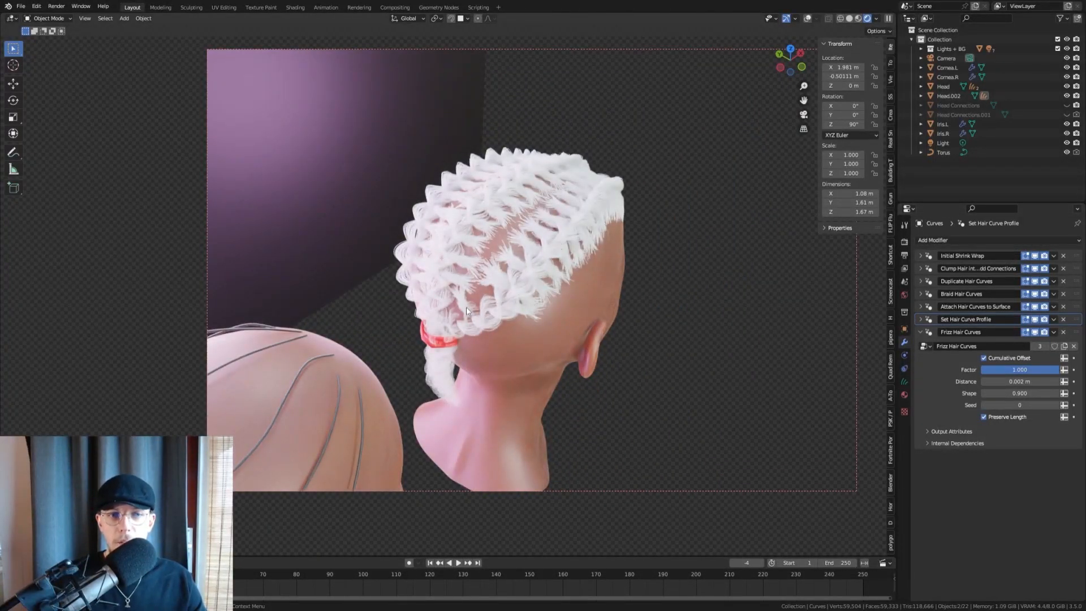
left_click(330, 354)
key("ctrl+l")
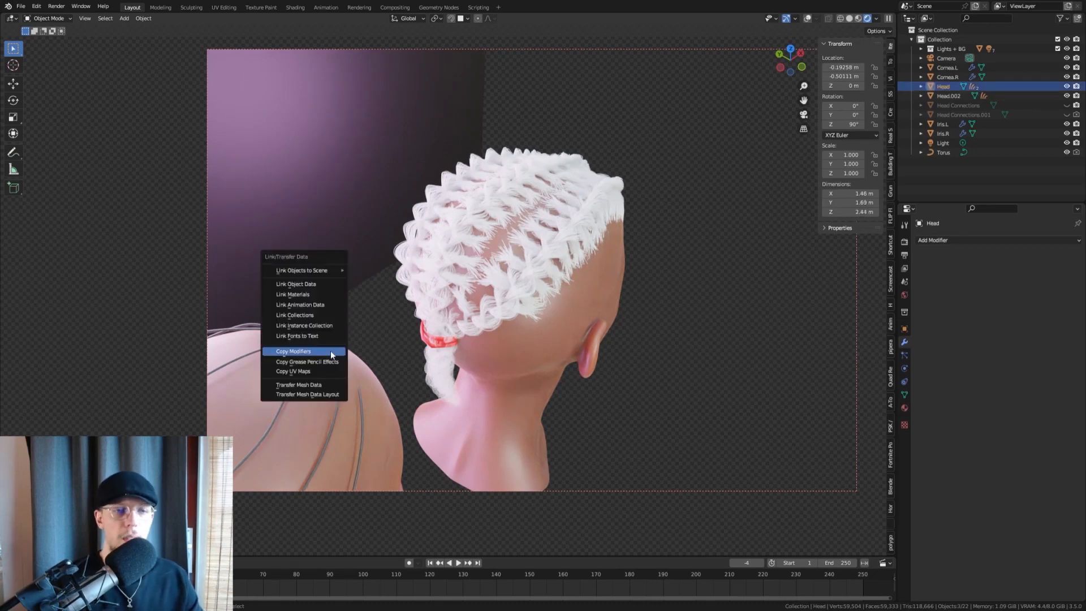
left_click(310, 295)
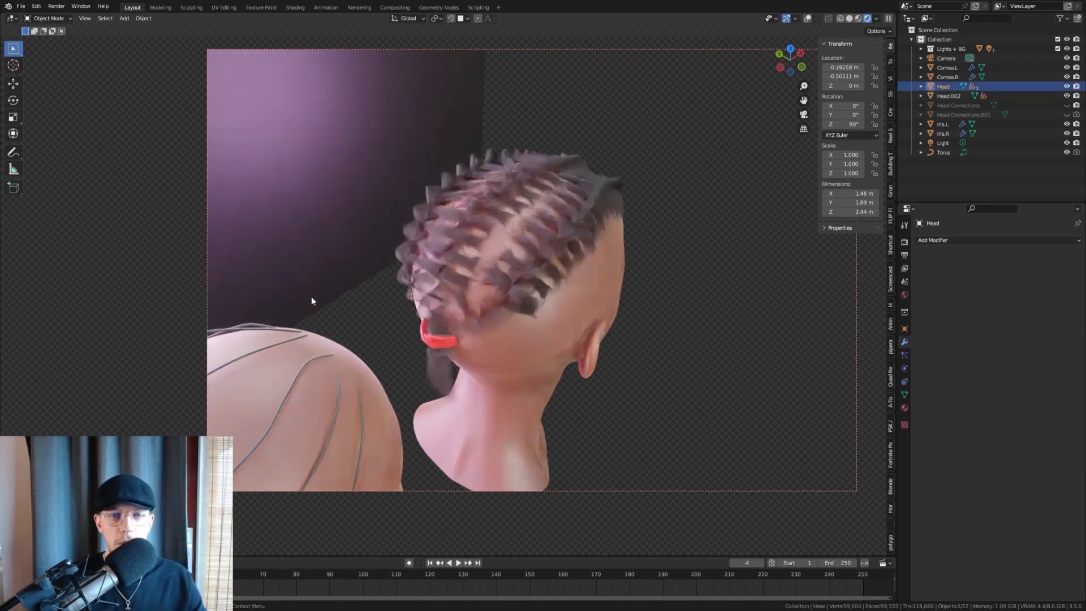
Step: Set the Amount of the braided hair's Duplicate Hair Curves modifier to 500
left_click(568, 215)
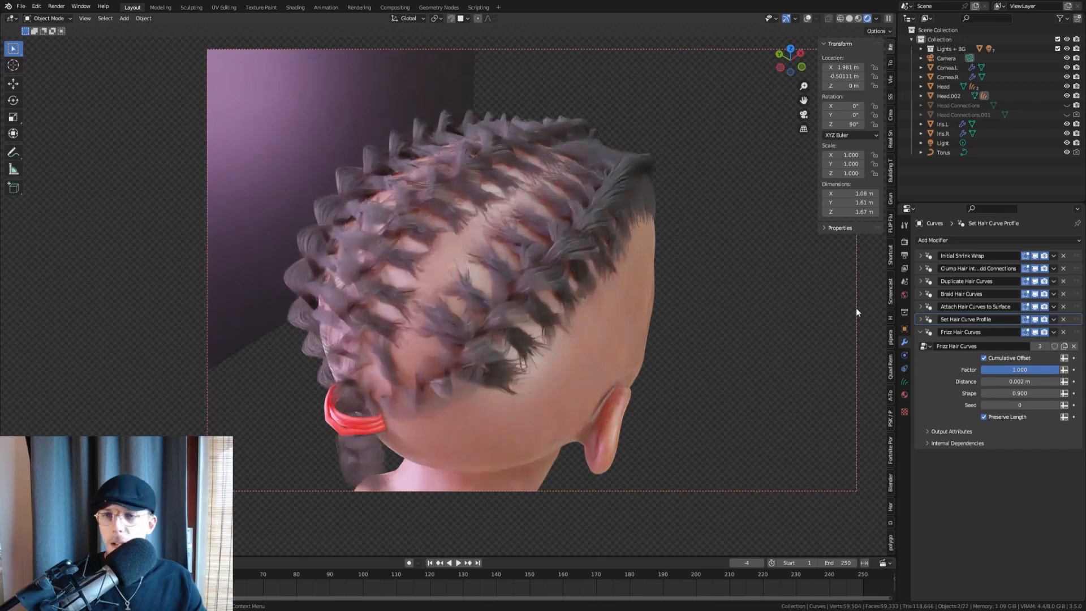
left_click(919, 281)
left_click(1017, 307)
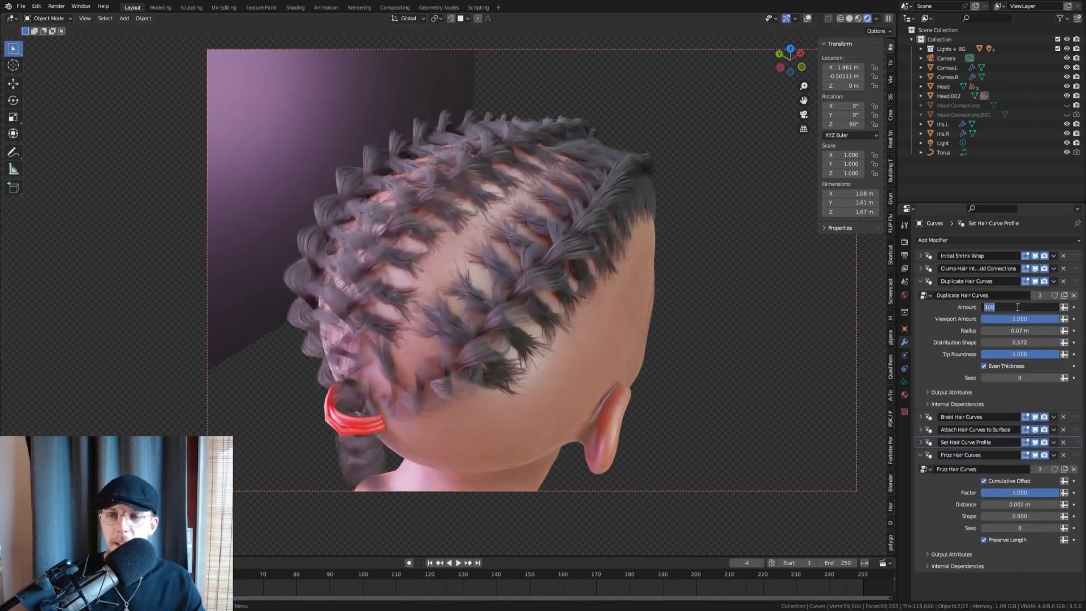
type("50")
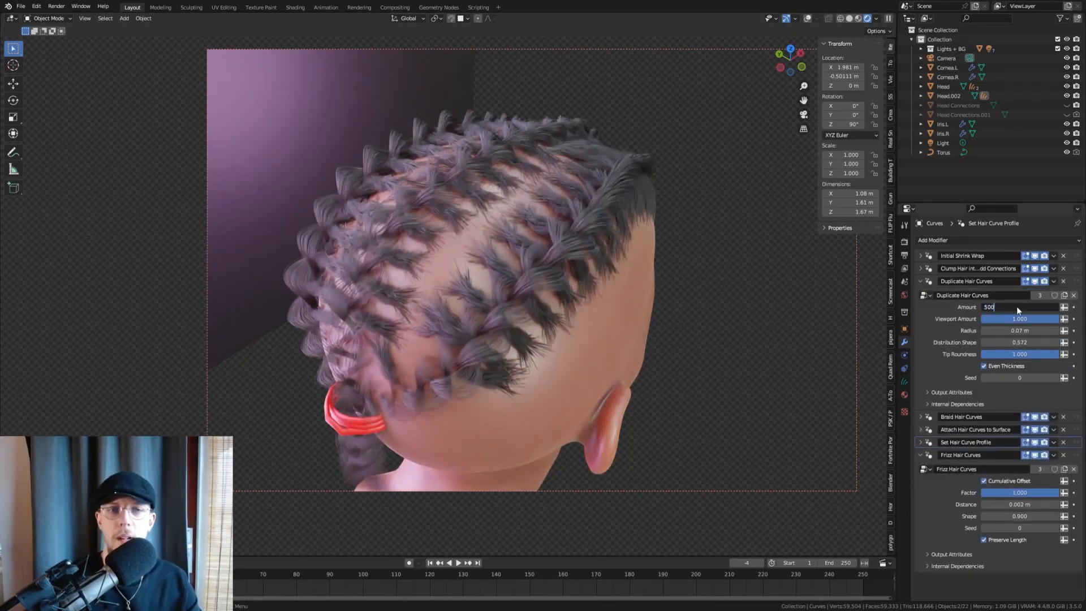
key("Return")
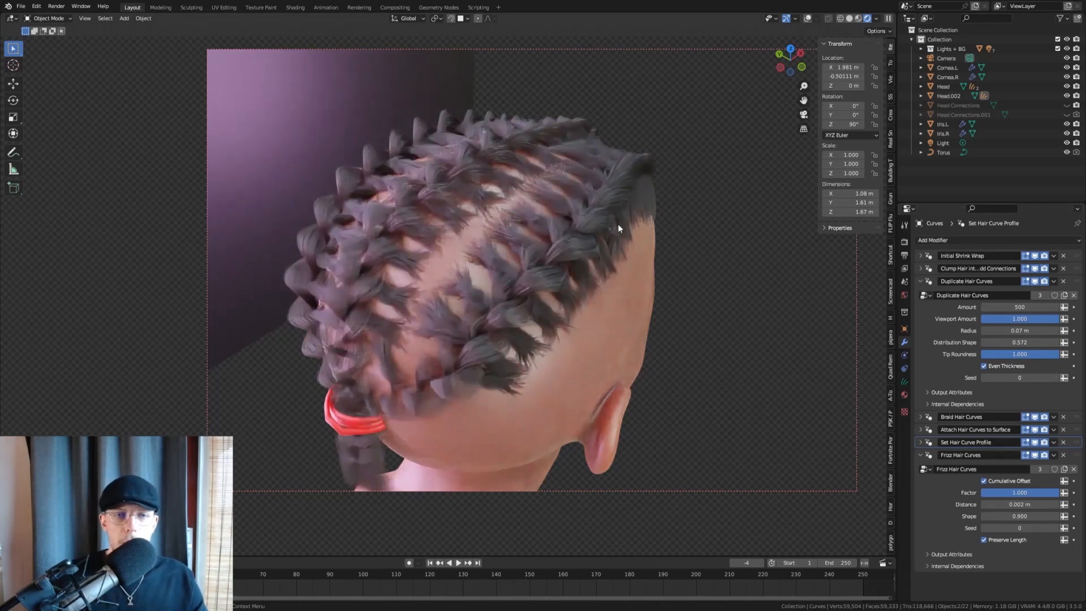
left_click(920, 282)
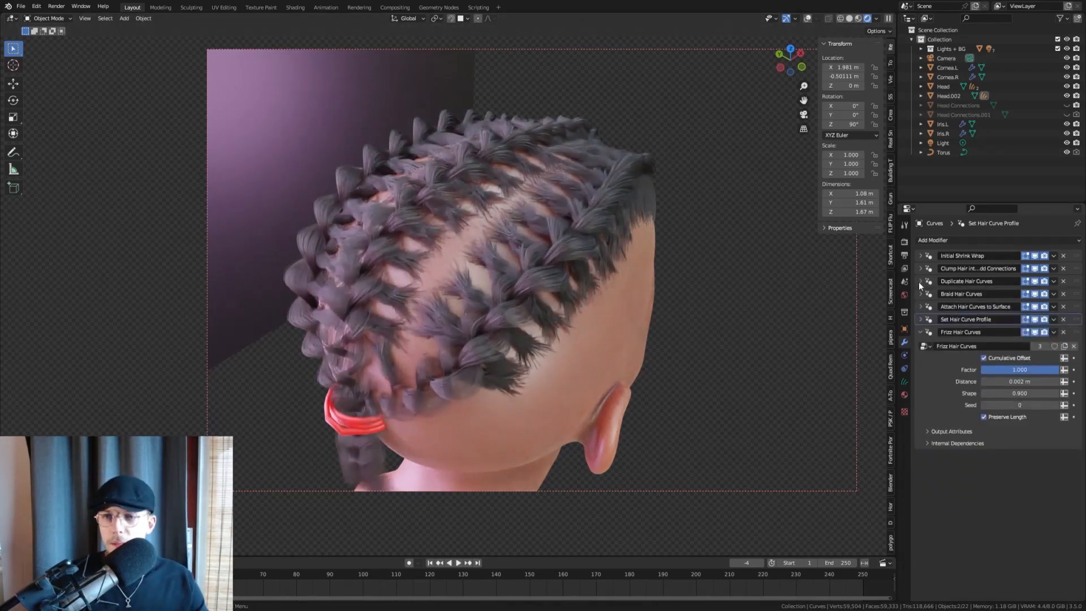
Step: Set the Radius of the Braid Hair Curves modifier to 0.1 m
left_click(920, 332)
left_click(920, 294)
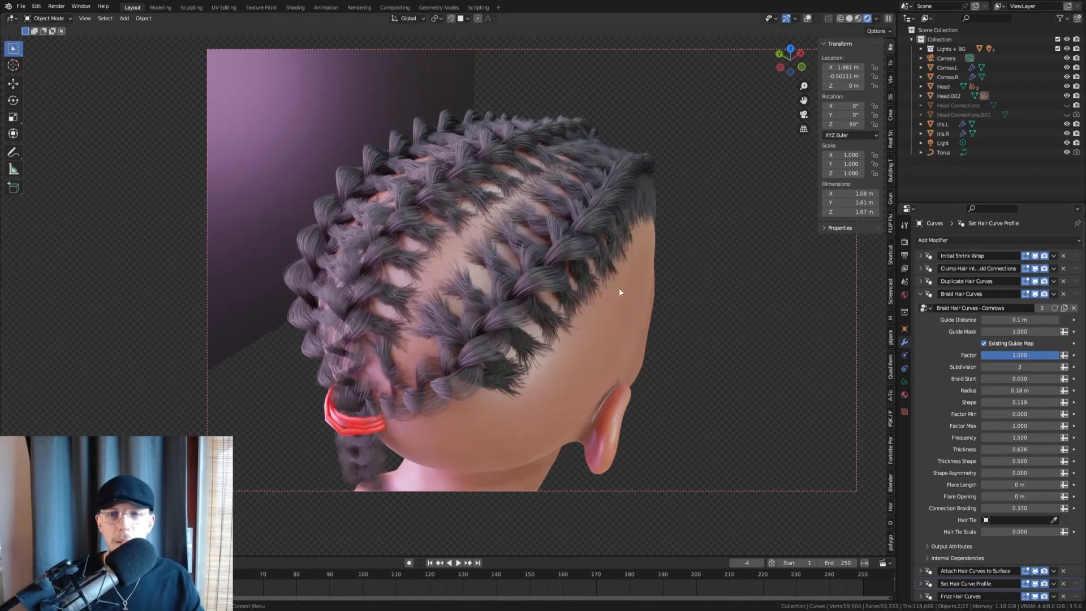
left_click(1025, 389)
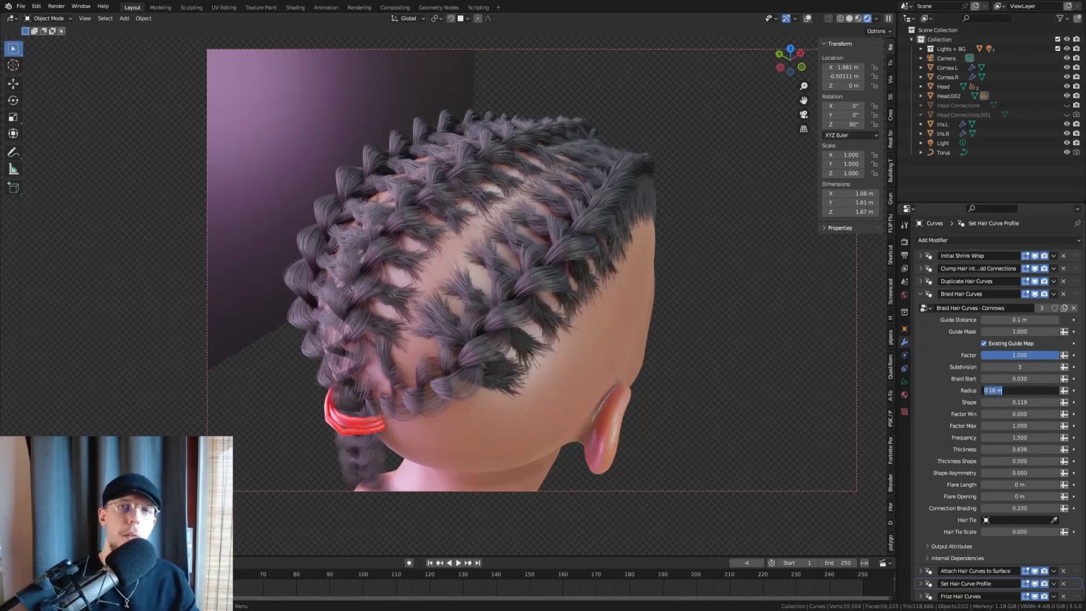
type("0.1")
key("Return")
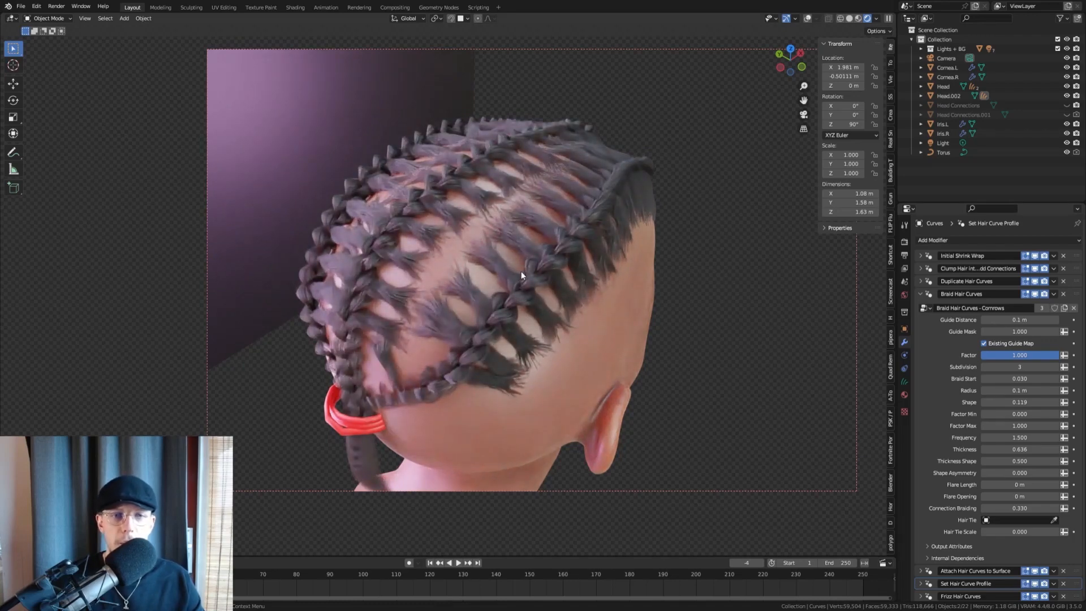
left_click(920, 294)
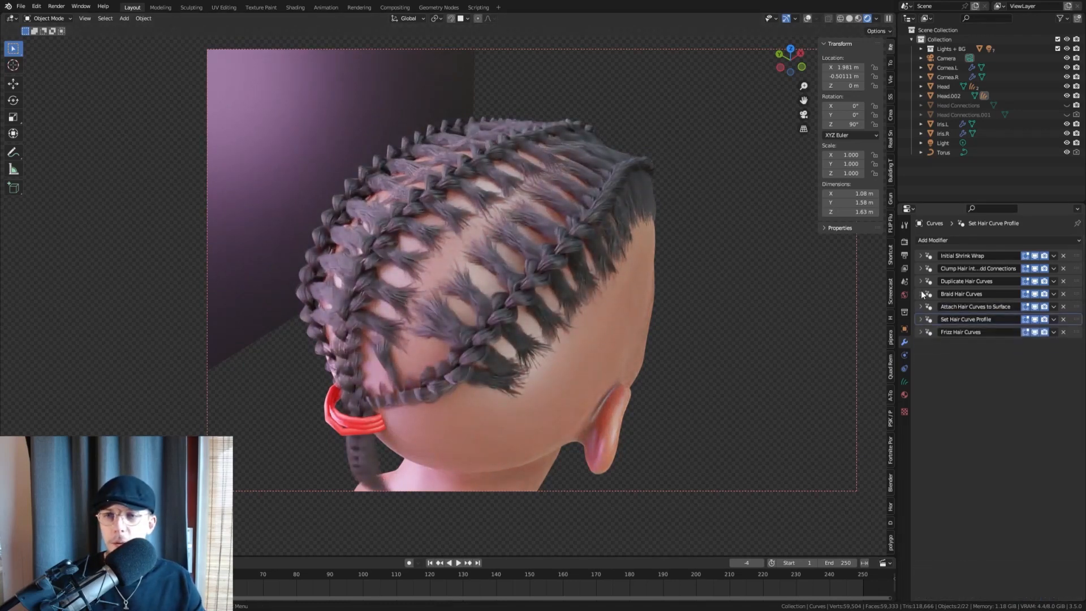
Step: Set the Connection Distance value of the ponytail clump and connections modifier to 0.1
left_click(921, 269)
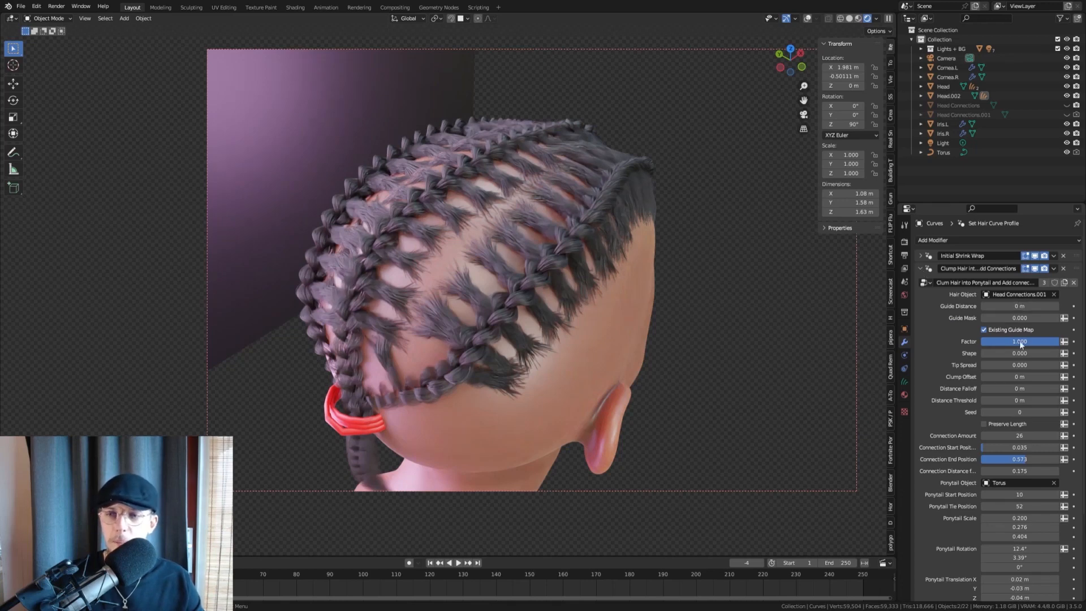
scroll(974, 400, "down", 4)
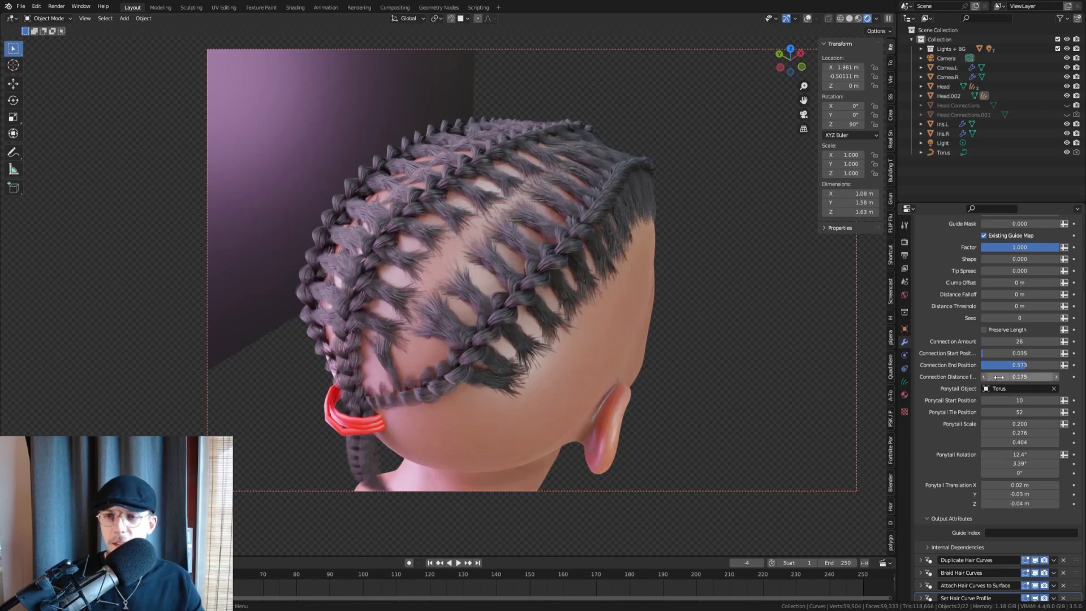
left_click(998, 377)
type("0.1")
key("Return")
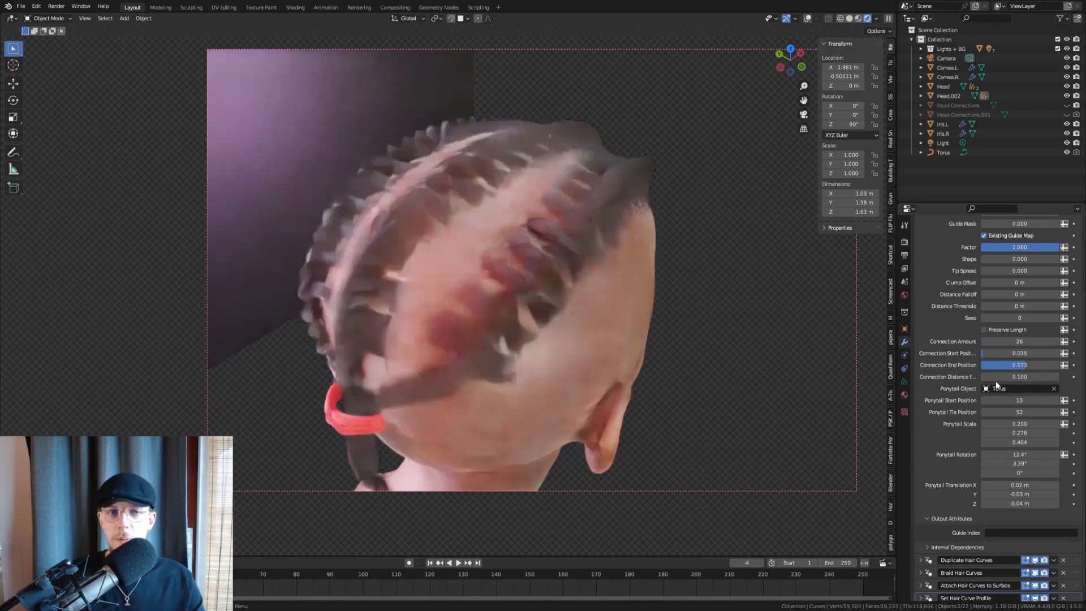
left_click(1022, 364)
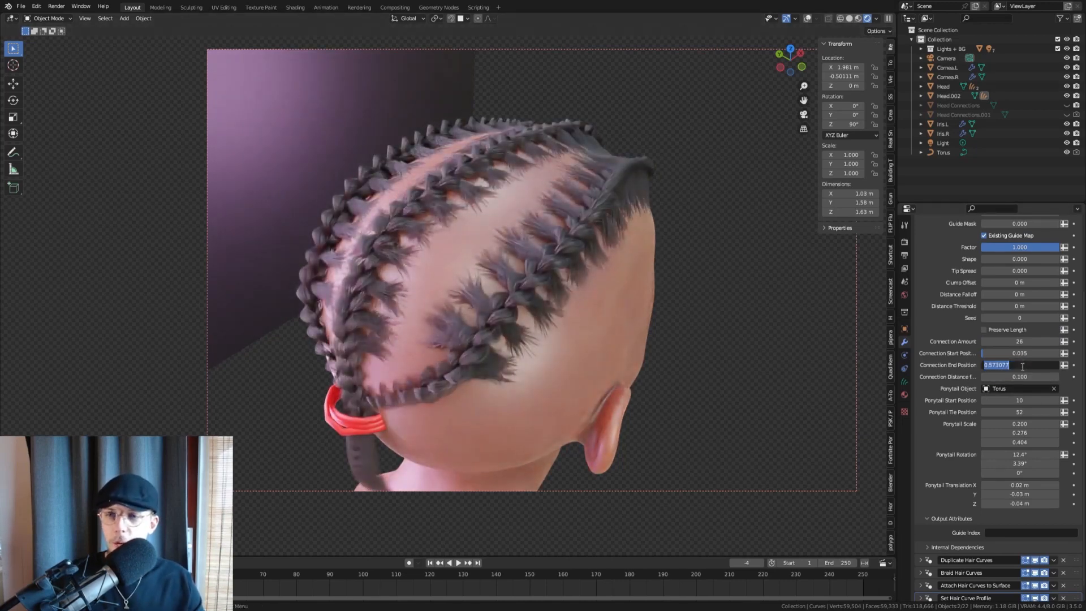
key("Return")
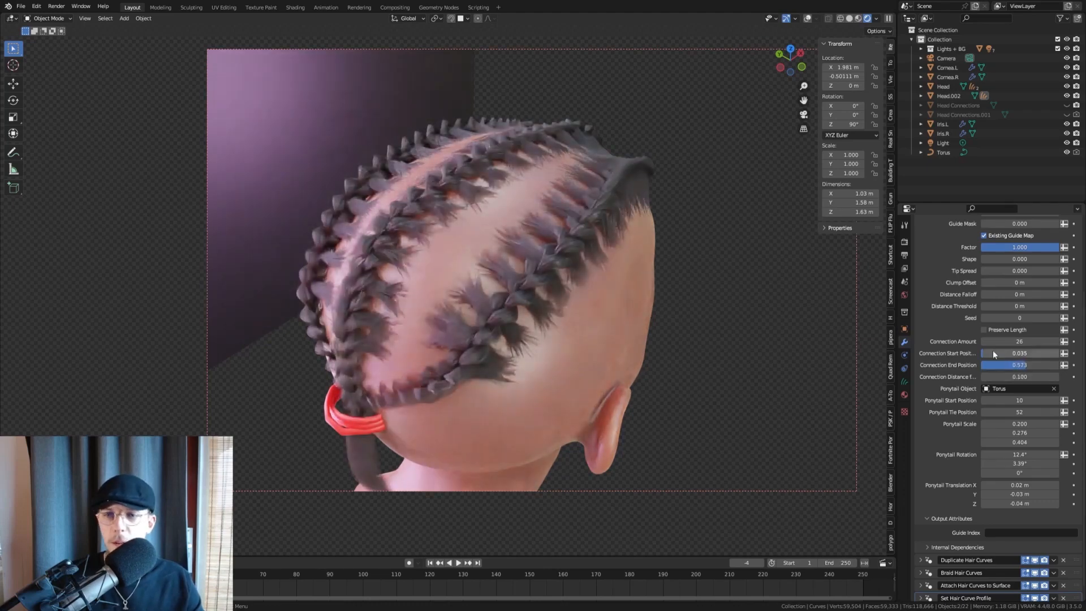
scroll(958, 298, "up", 4)
scroll(514, 260, "up", 7)
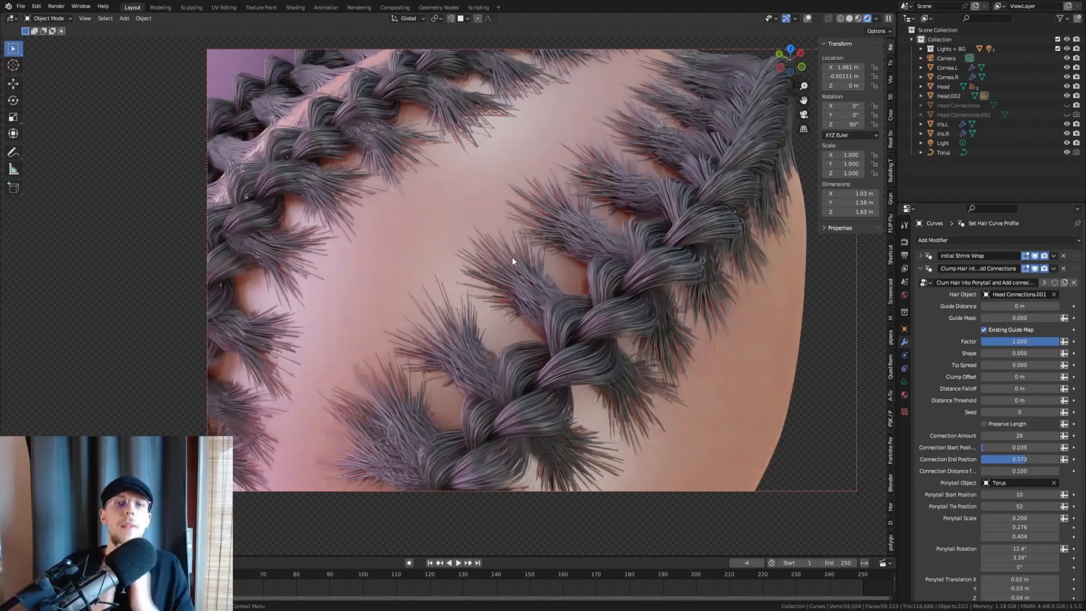
Step: Try a Radius of 0.1 m in the braided hair's Duplicate Hair Curves modifier
left_click(918, 268)
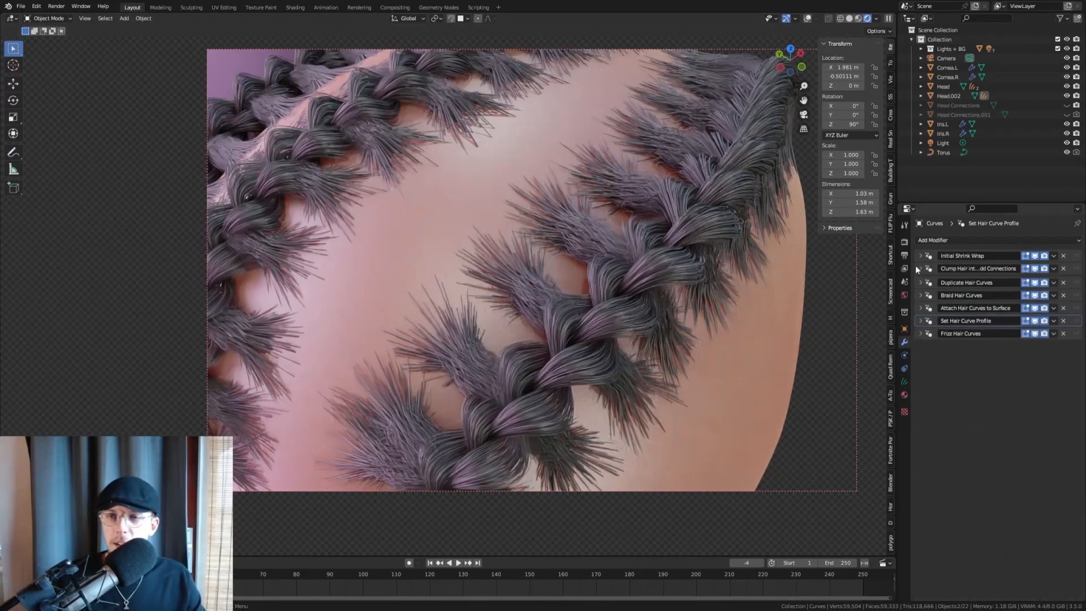
left_click(920, 281)
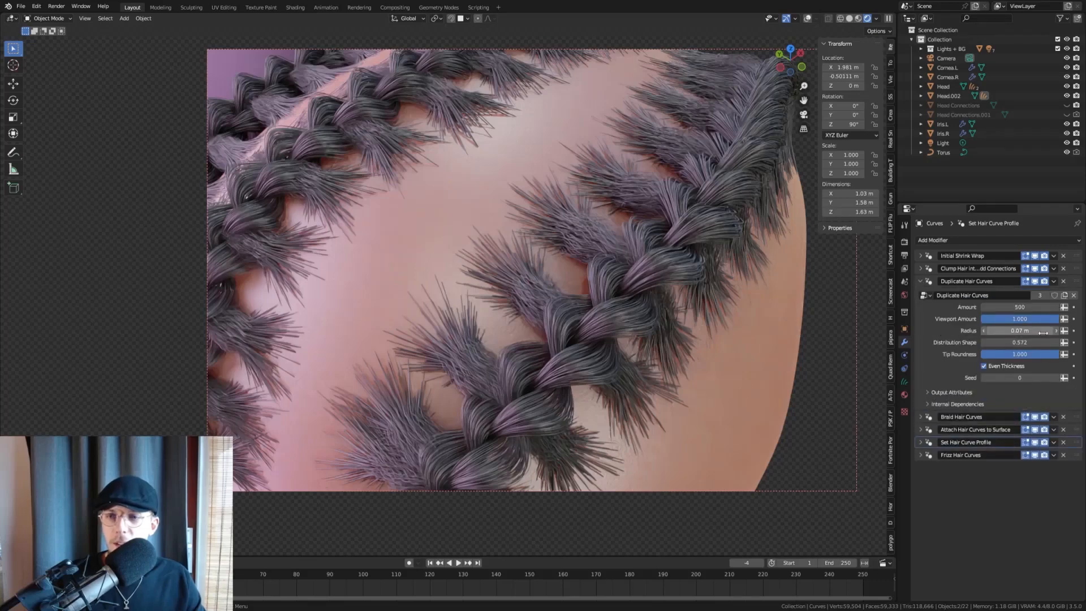
left_click(1029, 331)
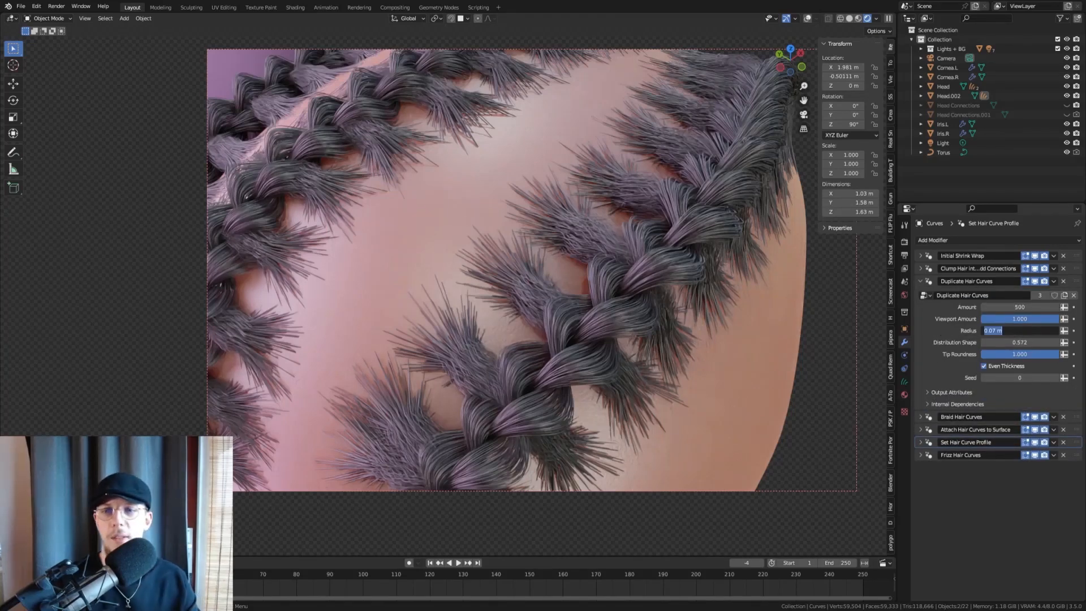
key("BackSpace")
type(".1")
key("Return")
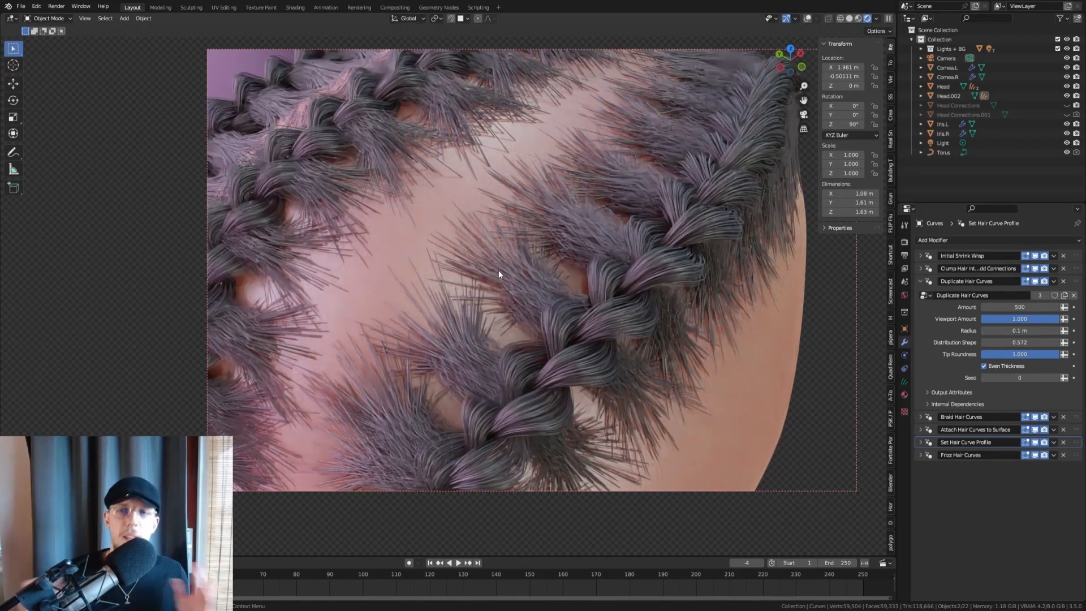
Step: Try a Radius of 0.05 m in the Duplicate Hair Curves modifier and check the thinner braids up close
left_click(1023, 330)
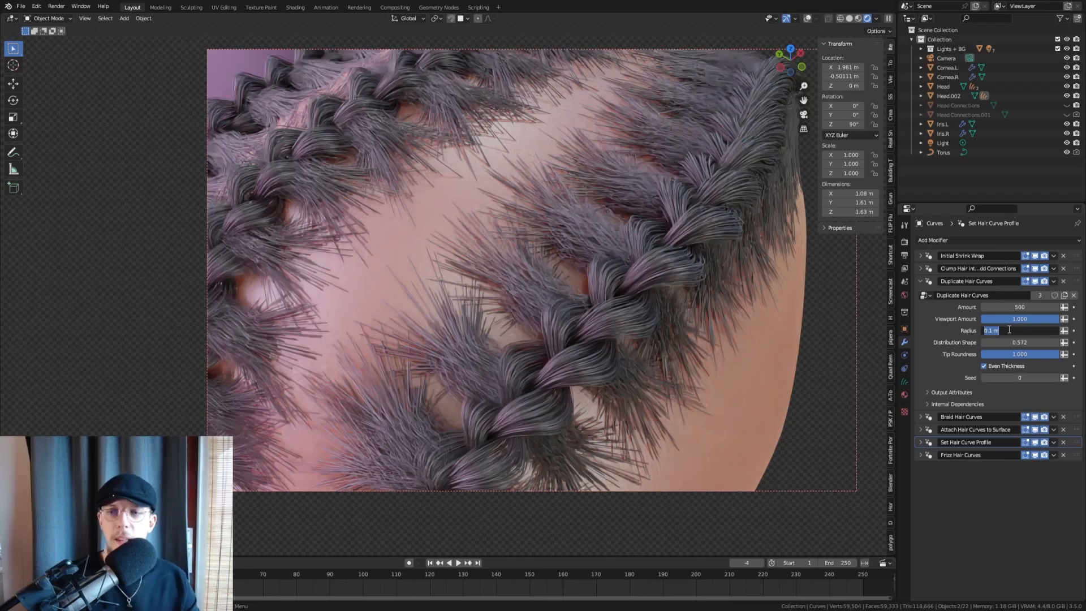
key("BackSpace")
type(".05")
key("Return")
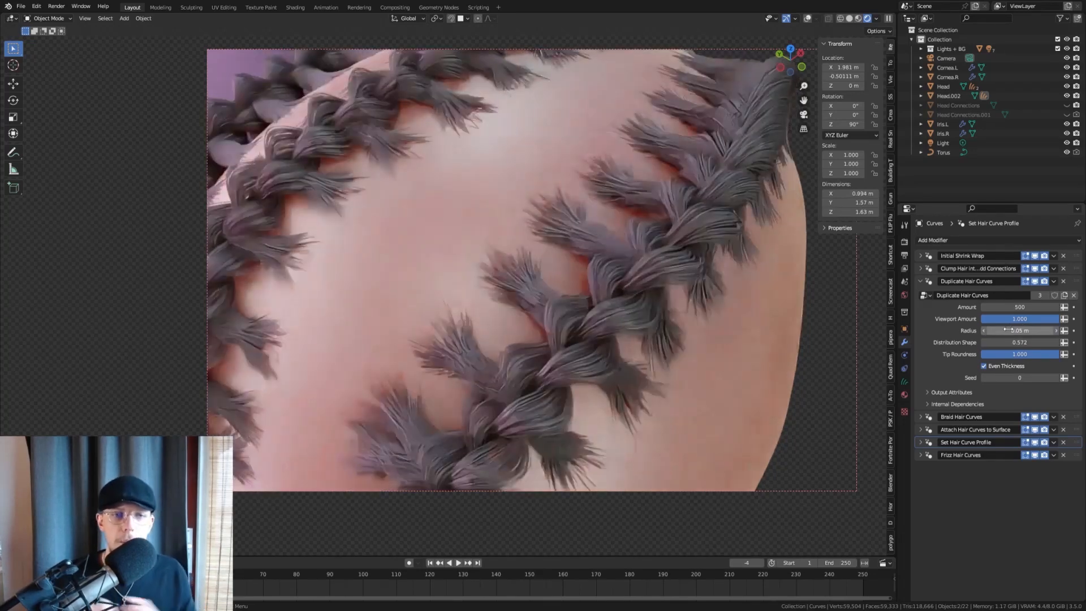
scroll(495, 221, "up", 3)
scroll(521, 284, "down", 6)
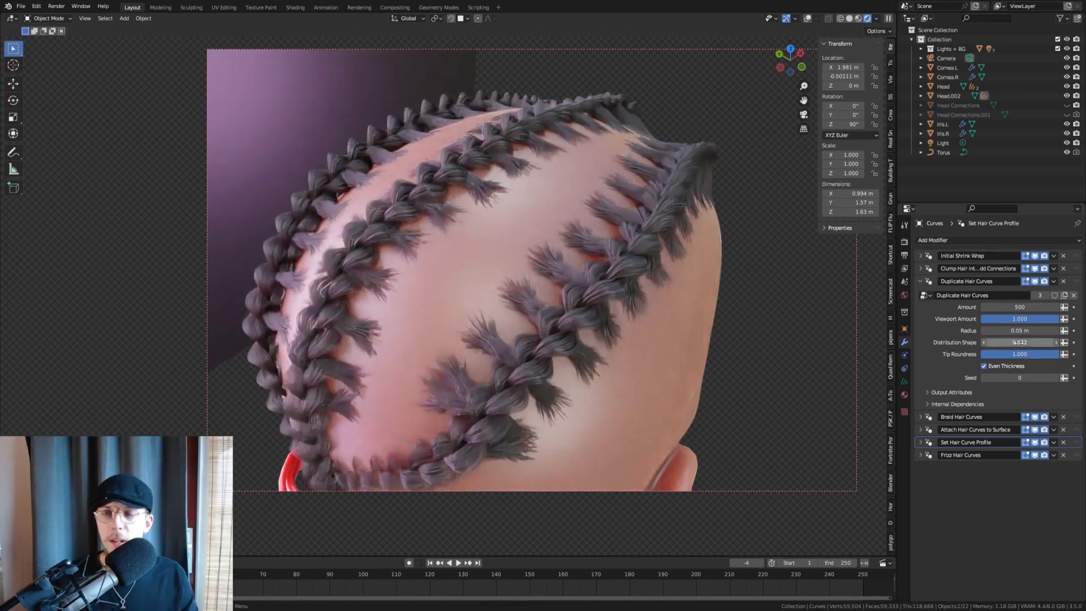
Step: Set the Radius of the Duplicate Hair Curves modifier to 0.075 m and save the file
left_click(1020, 341)
left_click(1032, 330)
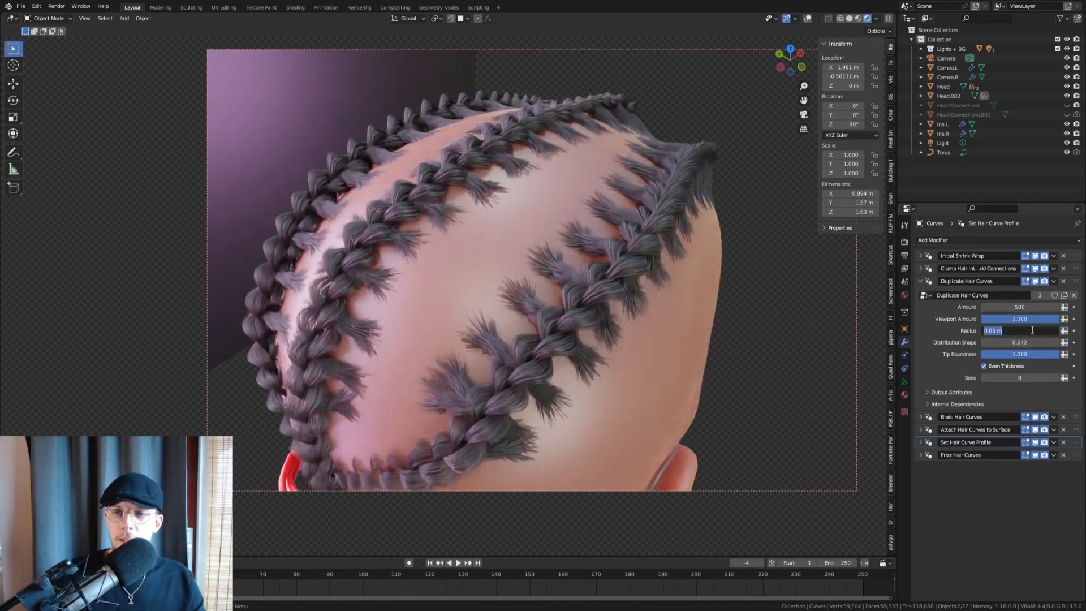
type("0")
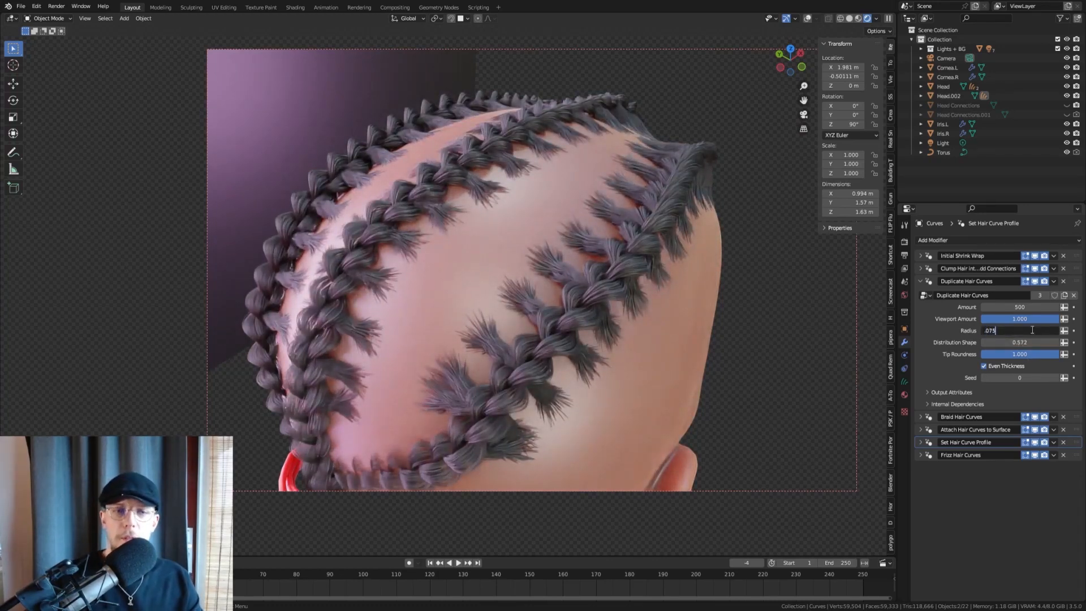
type("75")
key("Return")
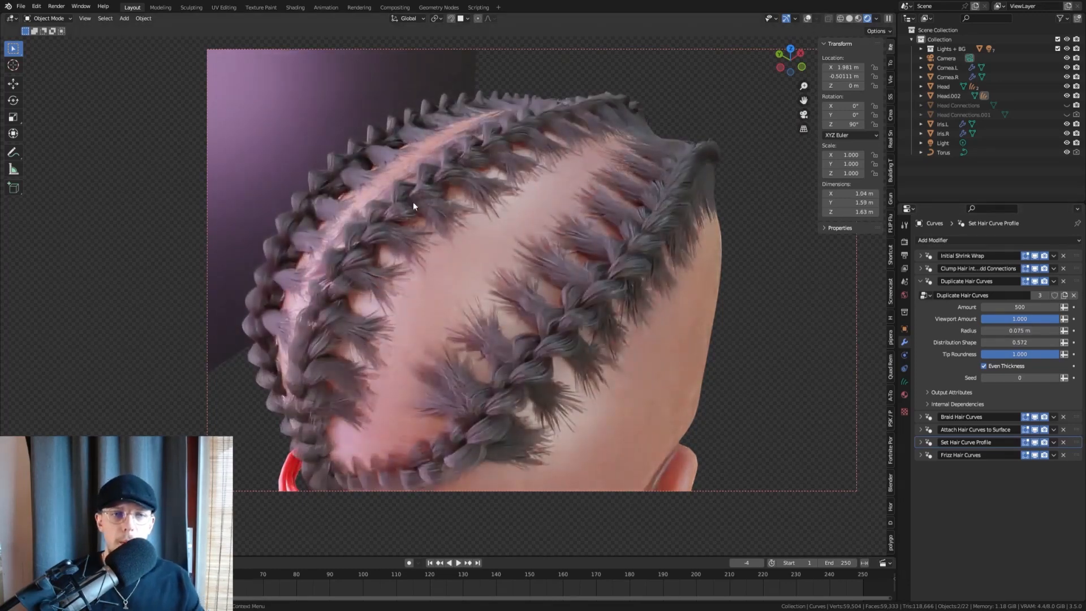
scroll(499, 174, "up", 3)
scroll(507, 178, "down", 6)
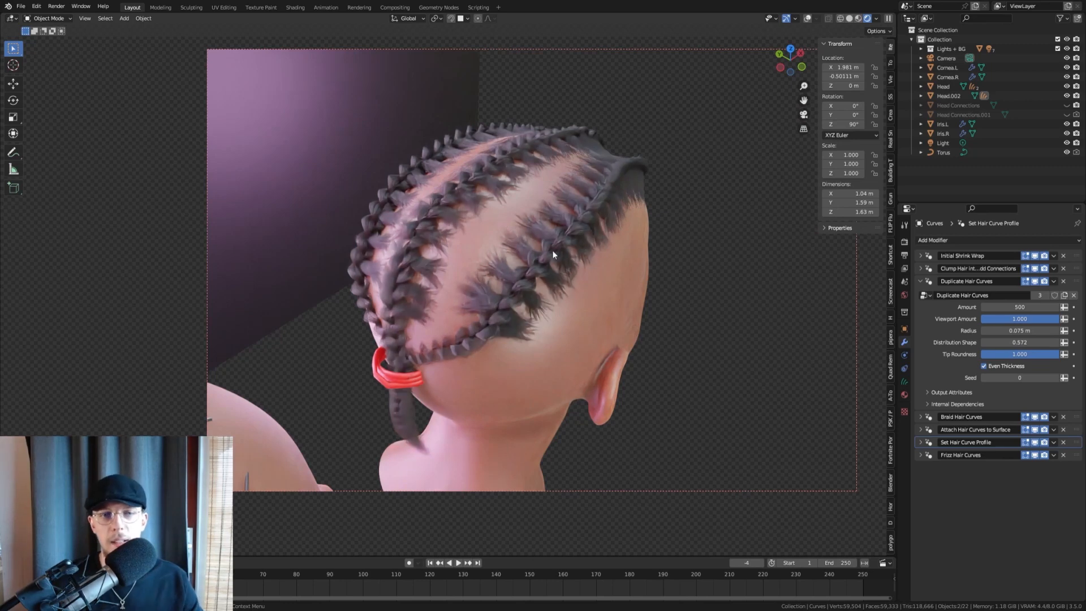
key("ctrl+s")
Step: Examine the duplicated head's cornrows from the side, front hairline, top and back
key("KP_1")
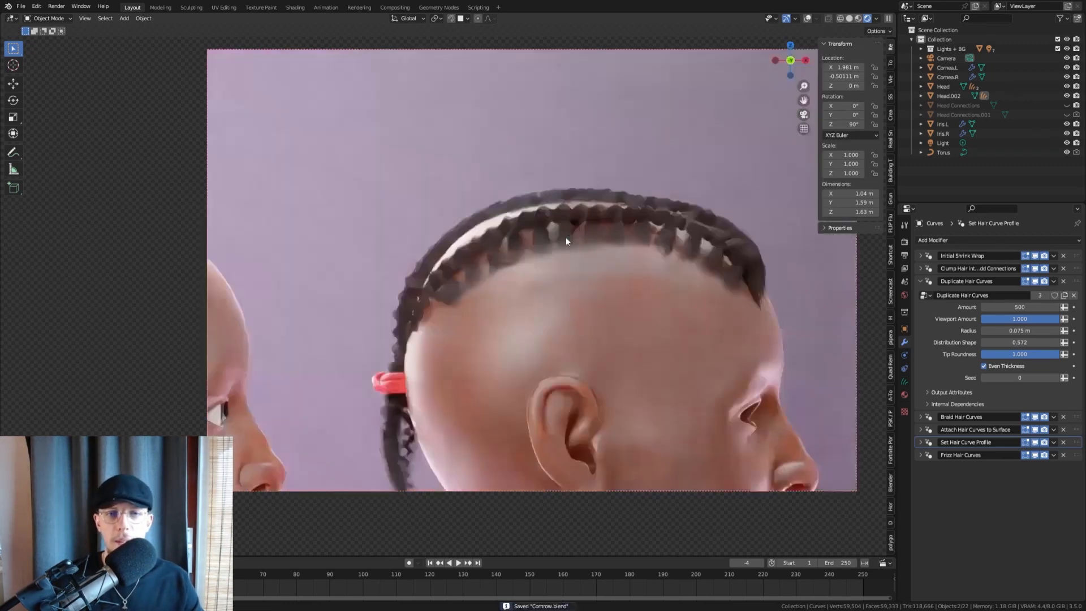
middle_click_drag(702, 255, 706, 284)
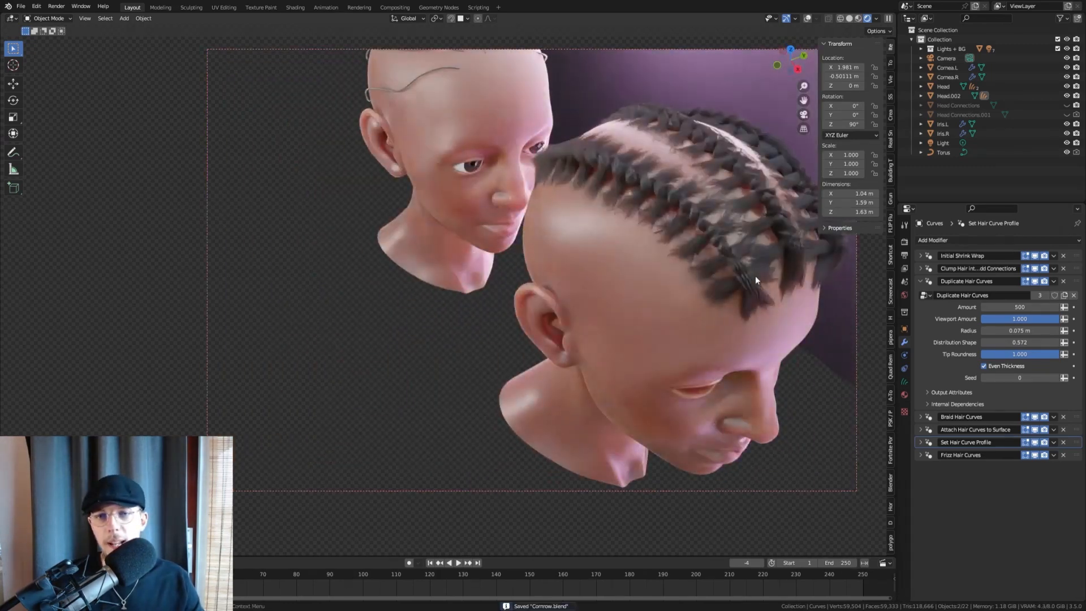
scroll(586, 260, "up", 8)
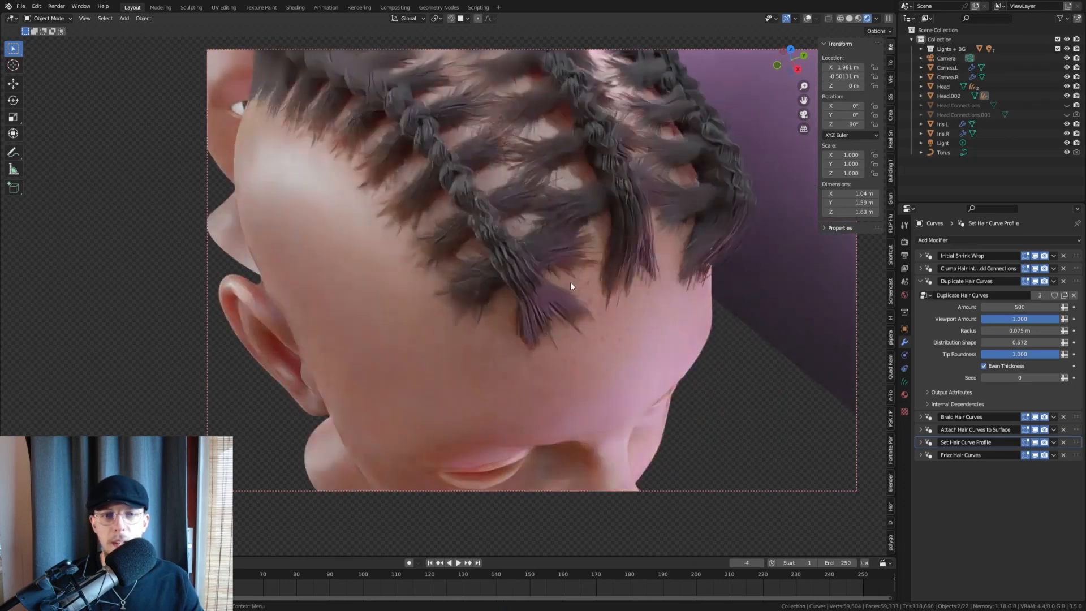
middle_click_drag(533, 241, 510, 283)
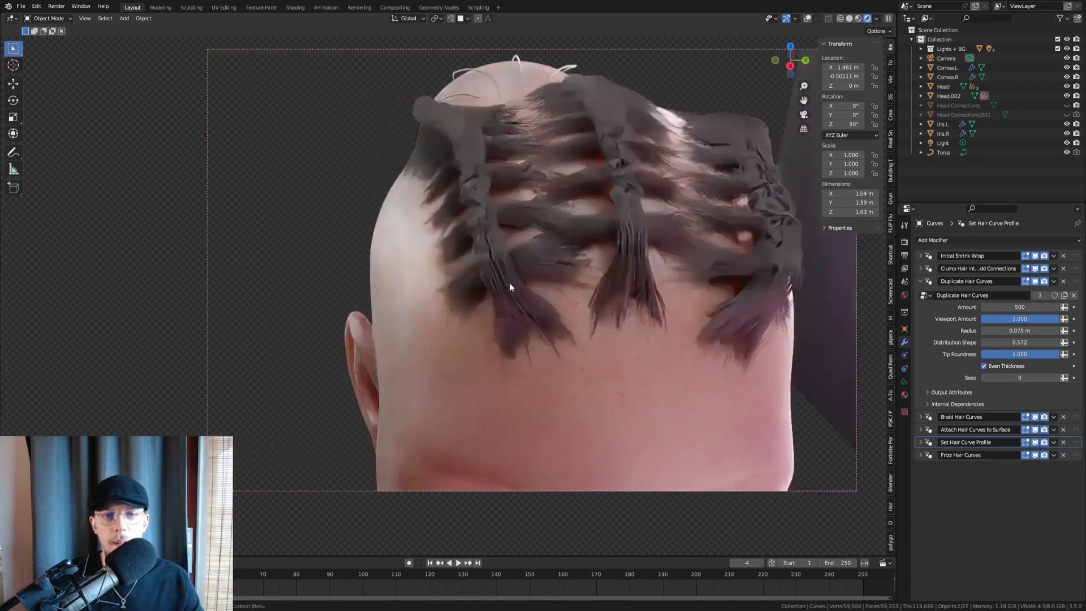
scroll(586, 264, "down", 5)
key("KP_1")
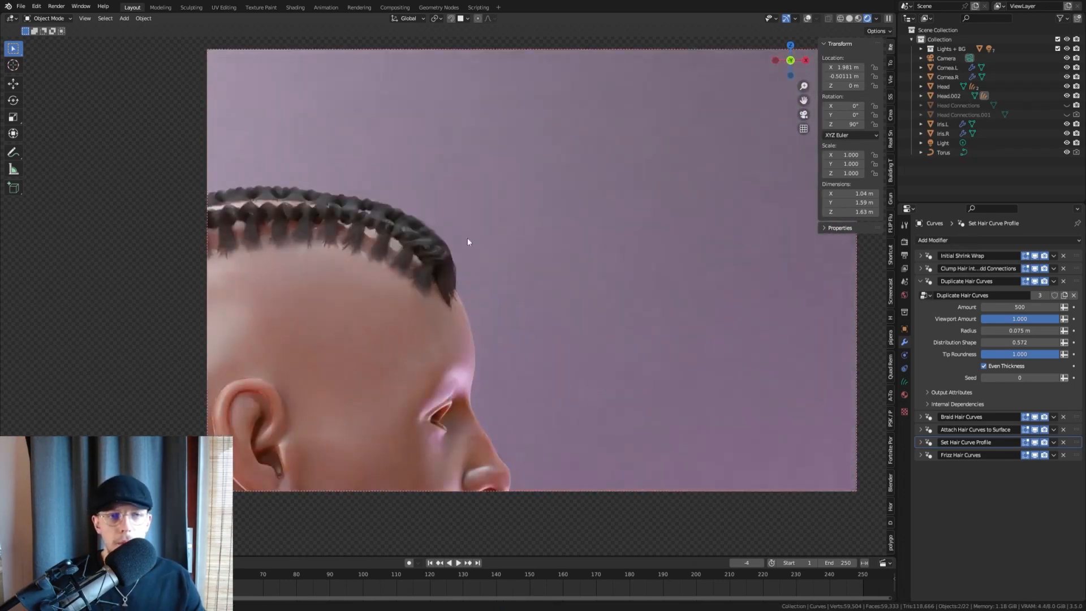
middle_click_drag(416, 239, 598, 298, "shift")
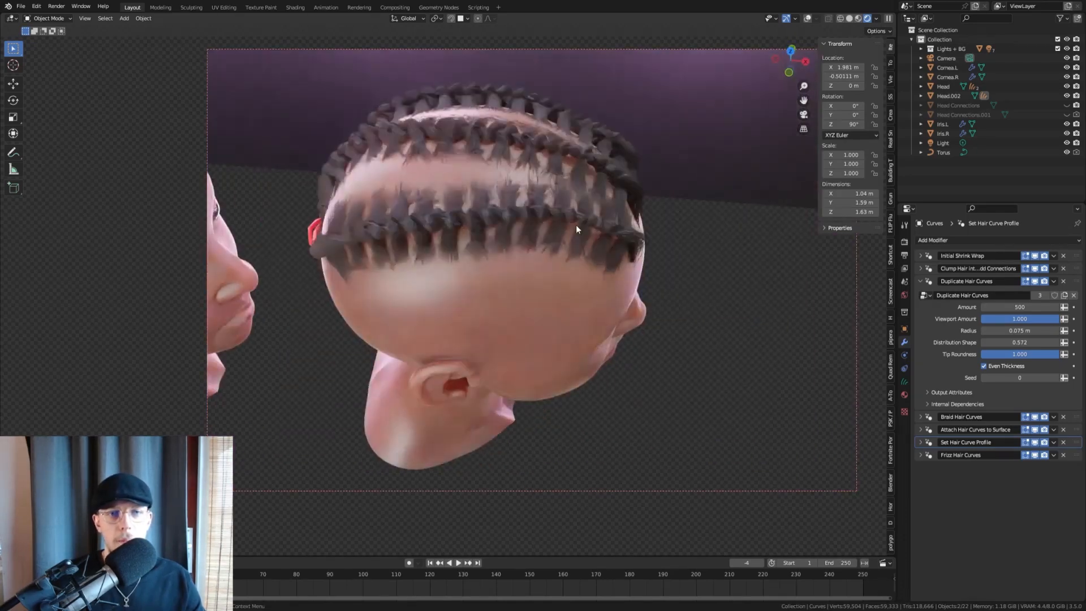
middle_click_drag(578, 221, 612, 232)
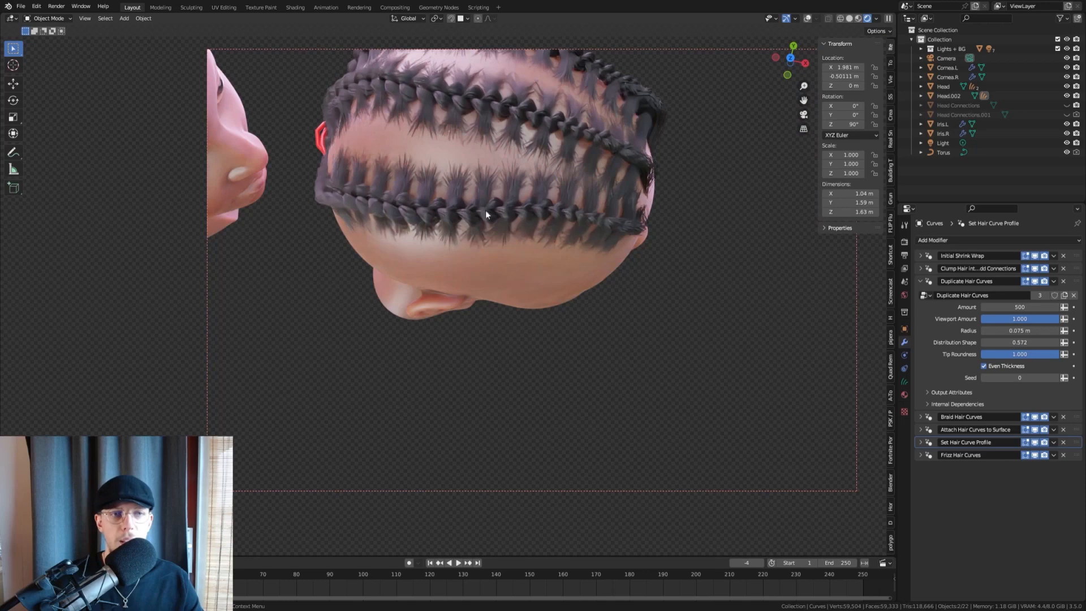
middle_click_drag(485, 214, 610, 247)
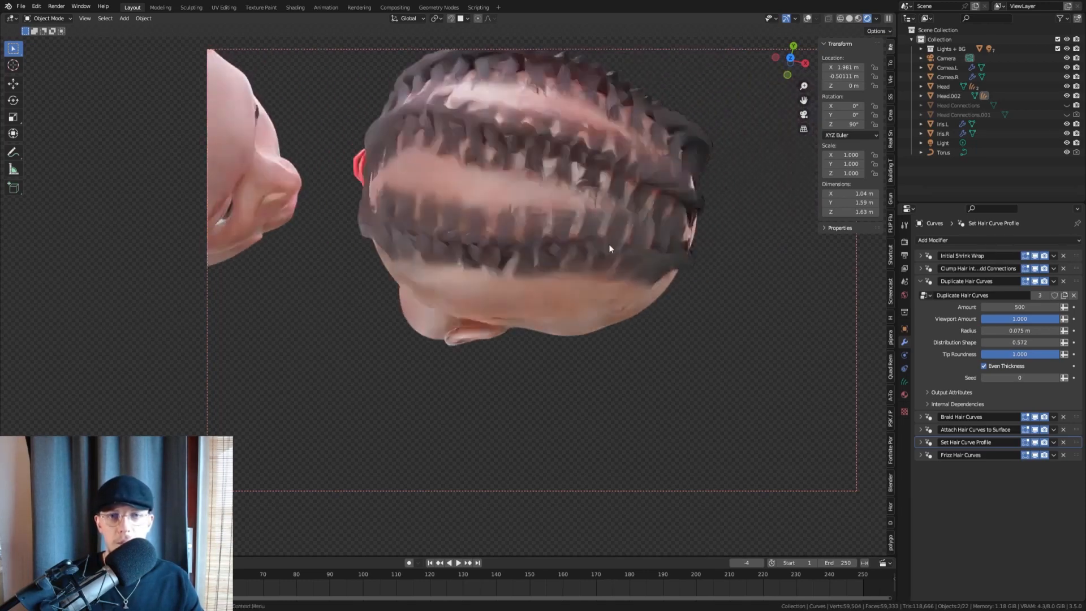
key("KP_0")
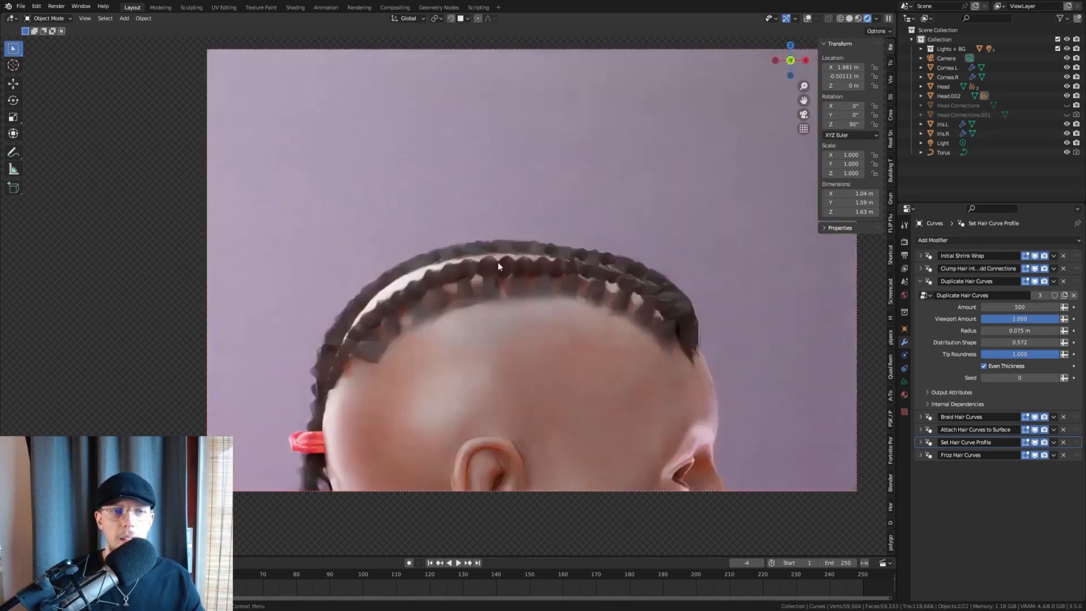
scroll(499, 266, "down", 6)
middle_click_drag(548, 289, 512, 231, "shift")
scroll(512, 231, "up", 2)
middle_click_drag(582, 222, 493, 161)
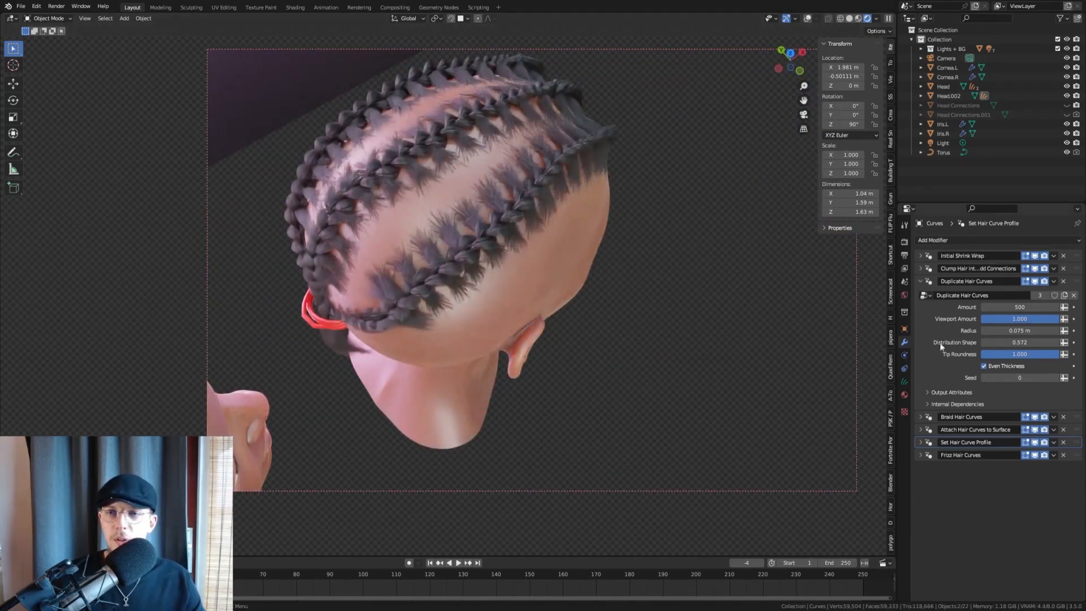
scroll(524, 372, "down", 5)
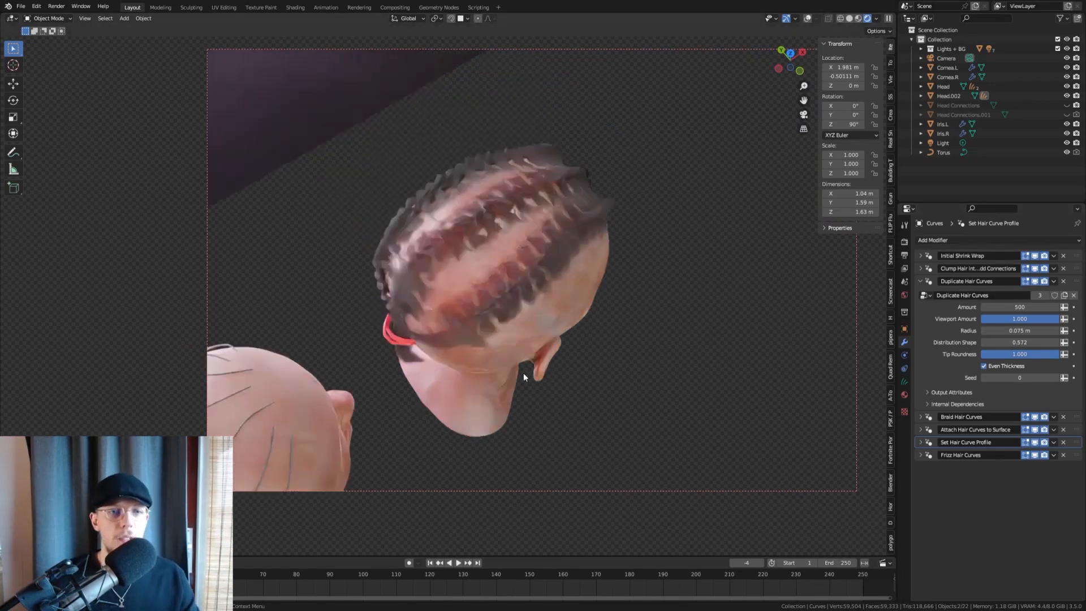
Step: Enable viewport display of the clump, duplicate, braid, attach, profile and frizz modifiers on the original head's side braid curves
middle_click_drag(524, 390, 470, 379)
scroll(386, 362, "up", 4)
middle_click_drag(385, 416, 419, 306, "shift")
left_click(367, 338)
left_click(1035, 268)
left_click(1035, 281)
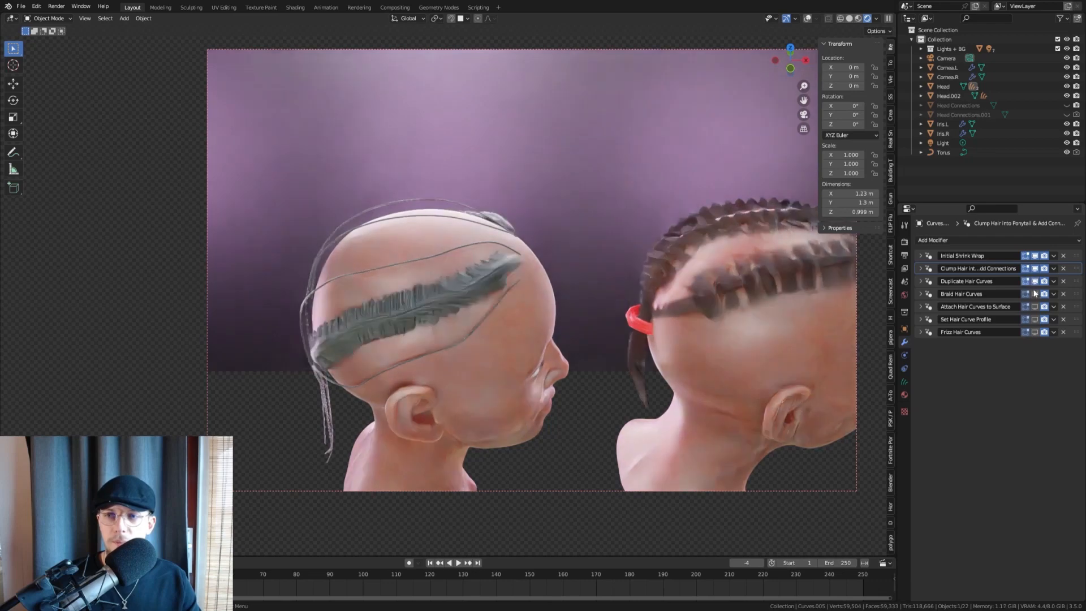
left_click(1035, 293)
left_click(1035, 306)
left_click(1035, 319)
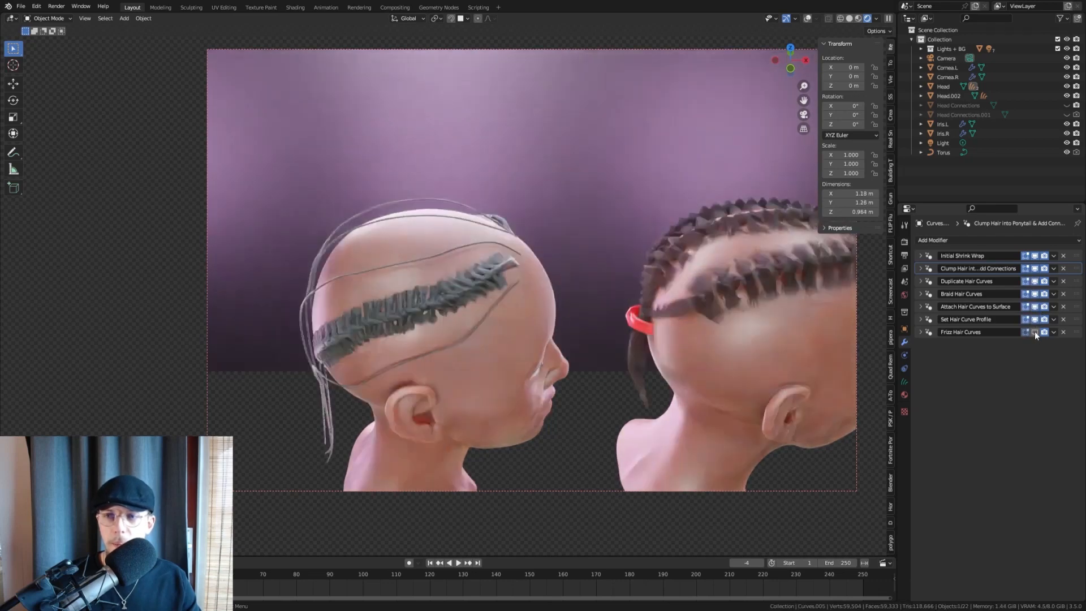
left_click(1035, 332)
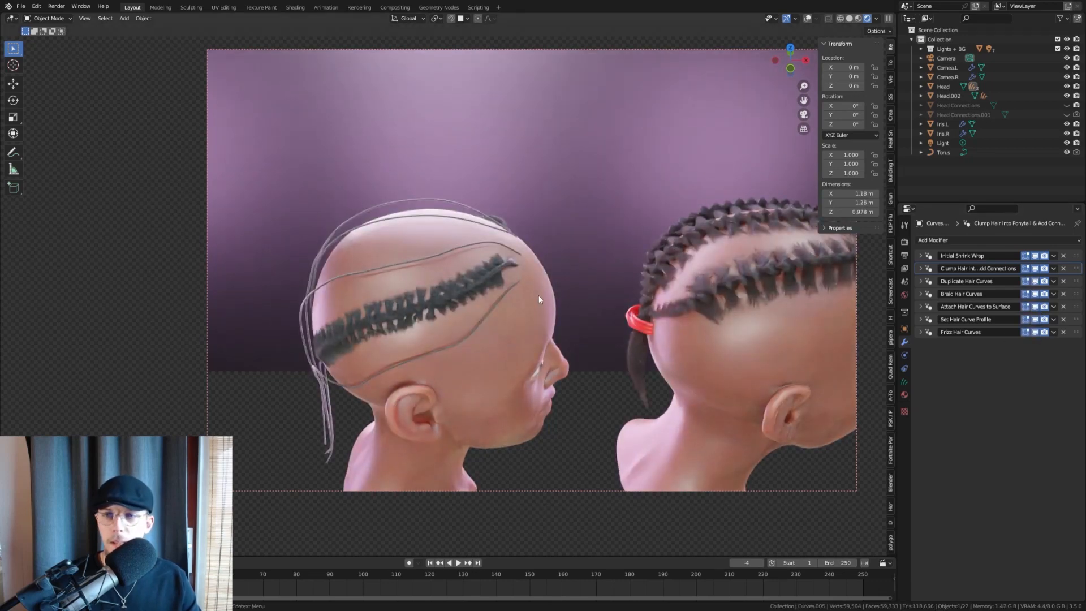
Step: Enable viewport display of all remaining hair modifiers, through Frizz Hair Curves, on the original head's main hair curves
left_click(450, 251)
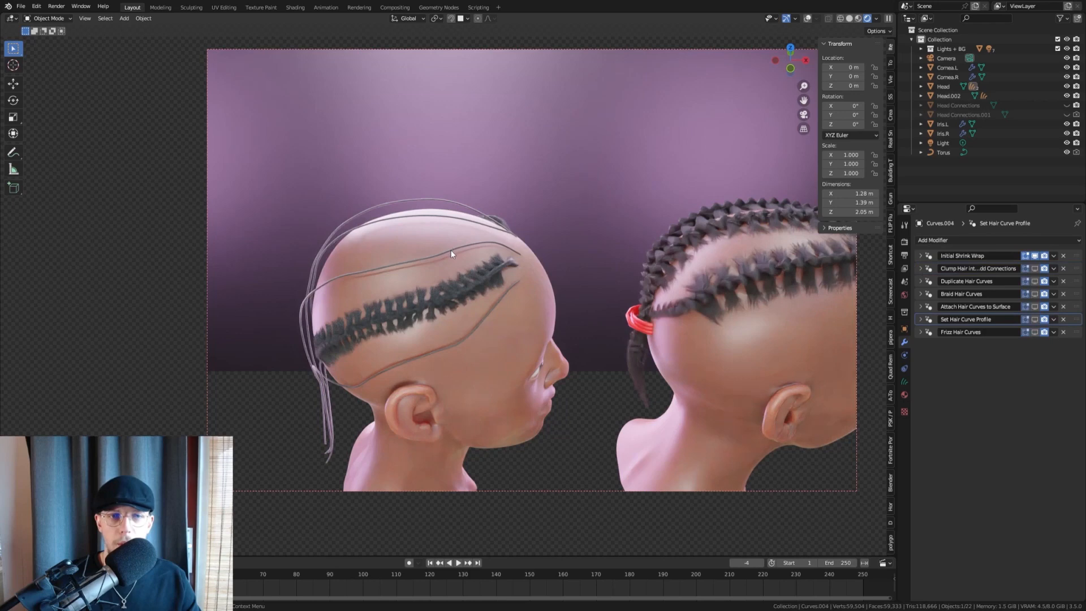
left_click(1034, 268)
left_click(1034, 293)
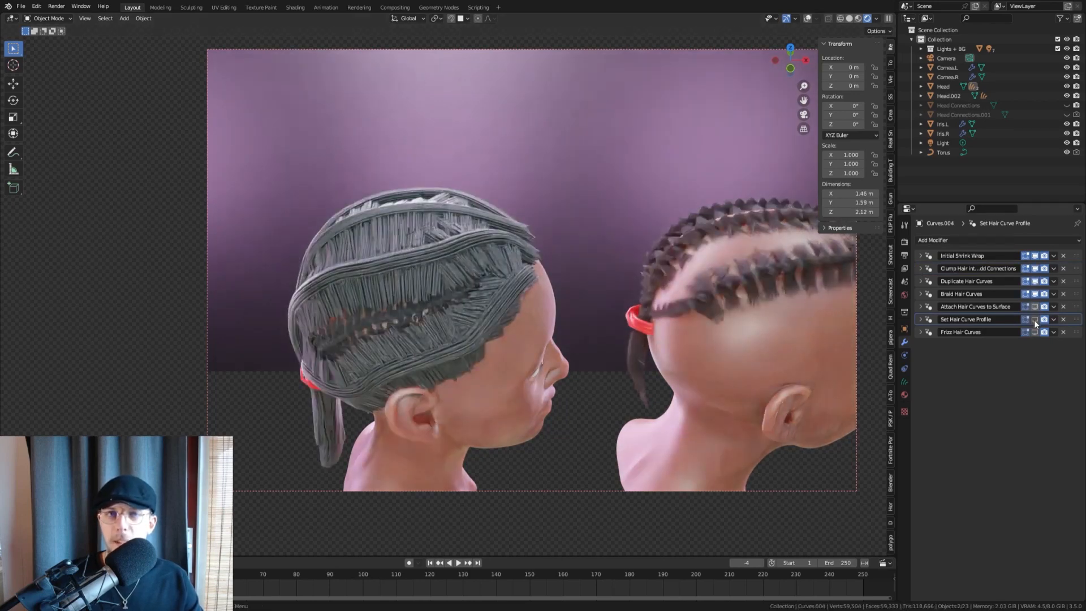
left_click(1034, 307)
left_click(1035, 324)
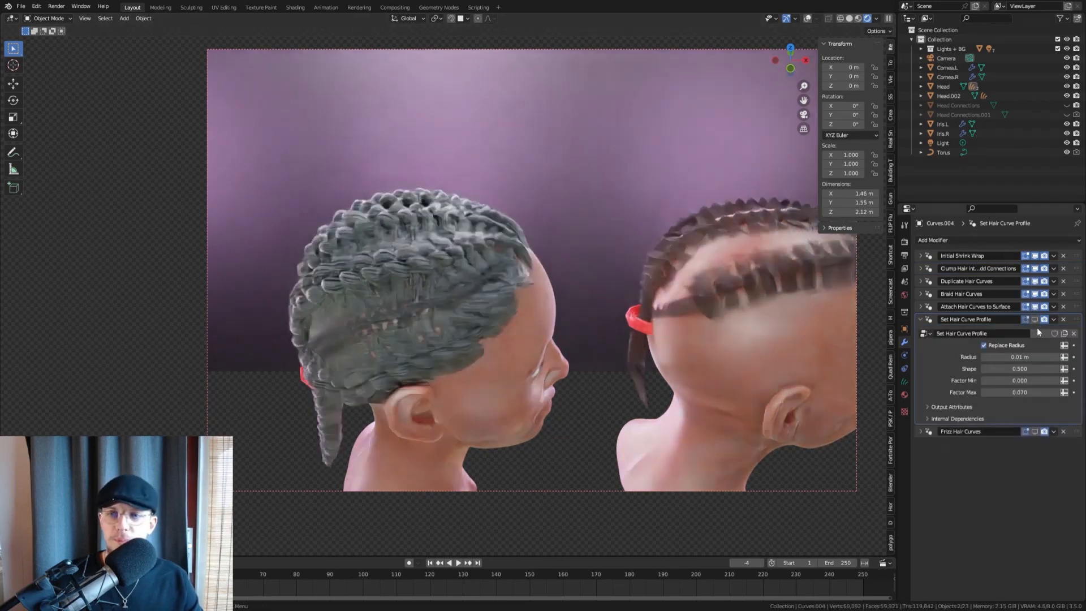
left_click(1034, 432)
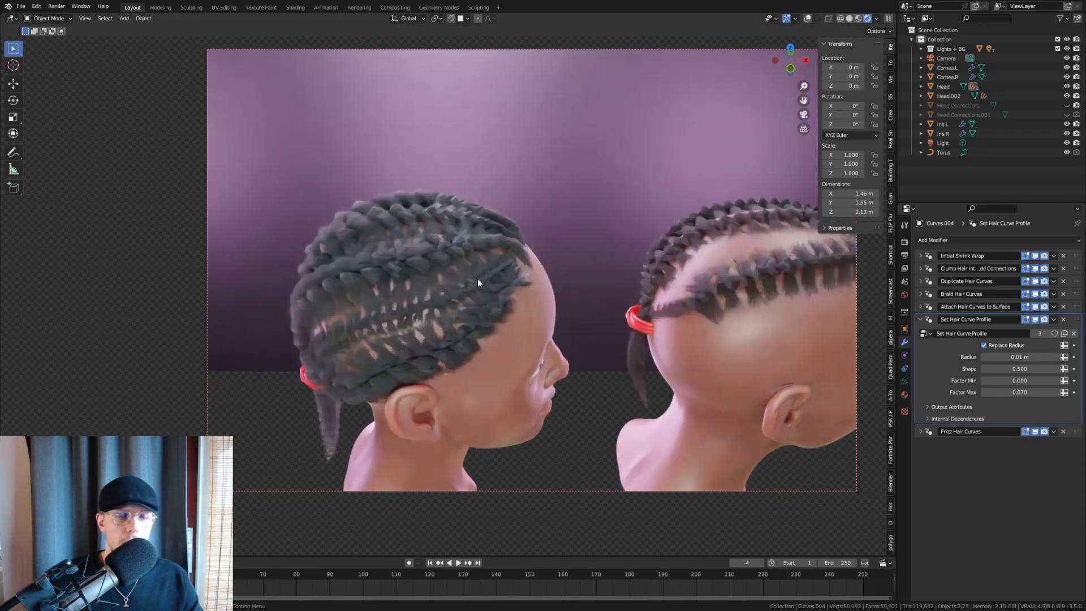
Step: Inspect the original head's finished cornrows up close and compare both heads from the side and behind
scroll(397, 306, "up", 5)
middle_click_drag(395, 304, 529, 226, "shift")
scroll(529, 226, "down", 3)
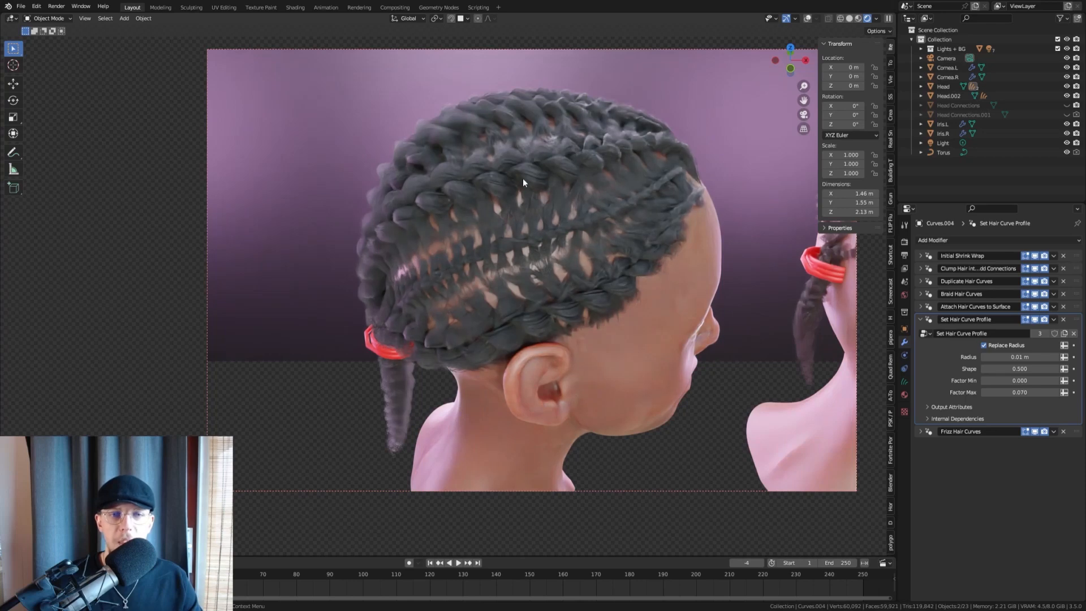
scroll(531, 242, "up", 5)
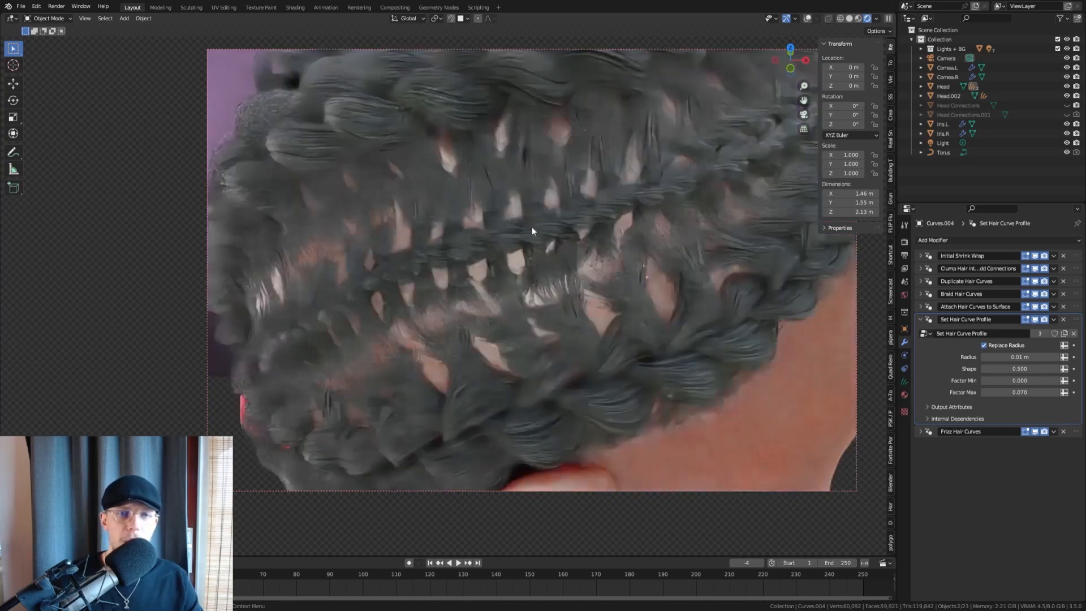
scroll(512, 223, "down", 5)
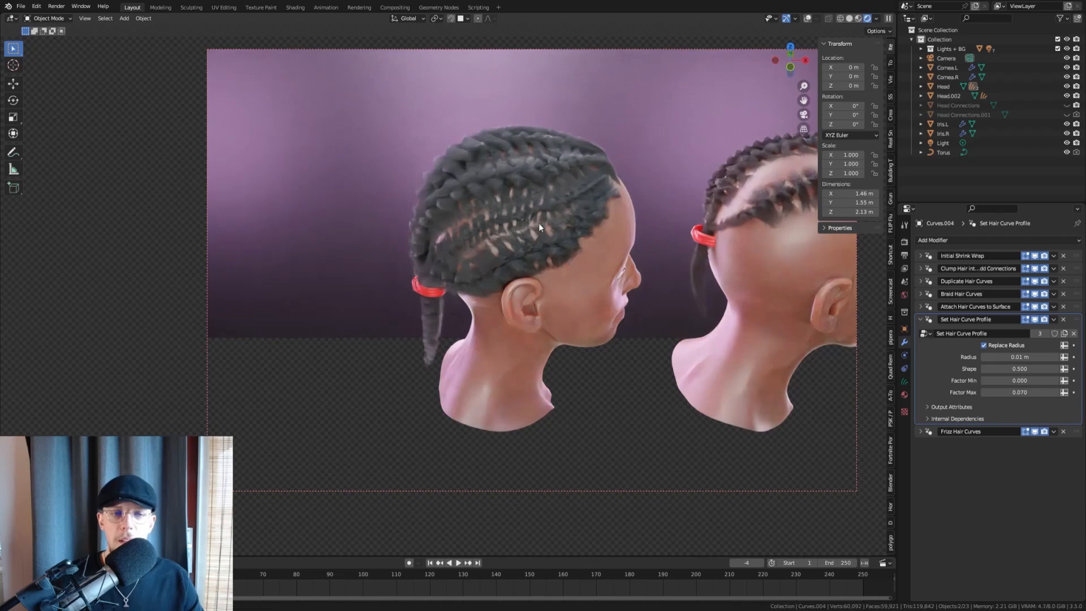
middle_click_drag(538, 222, 572, 209)
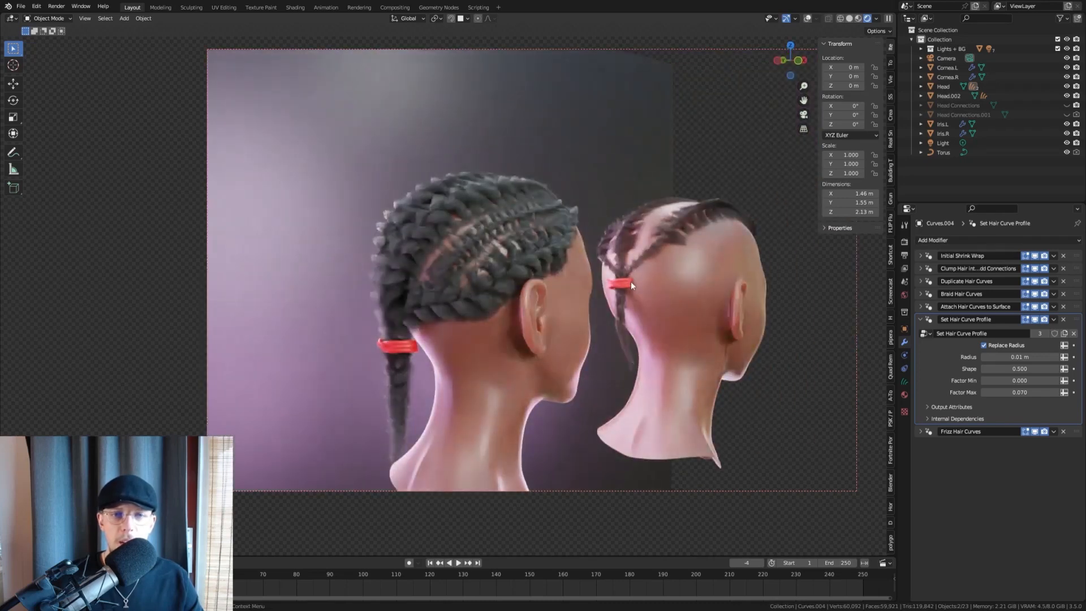
scroll(634, 278, "up", 4)
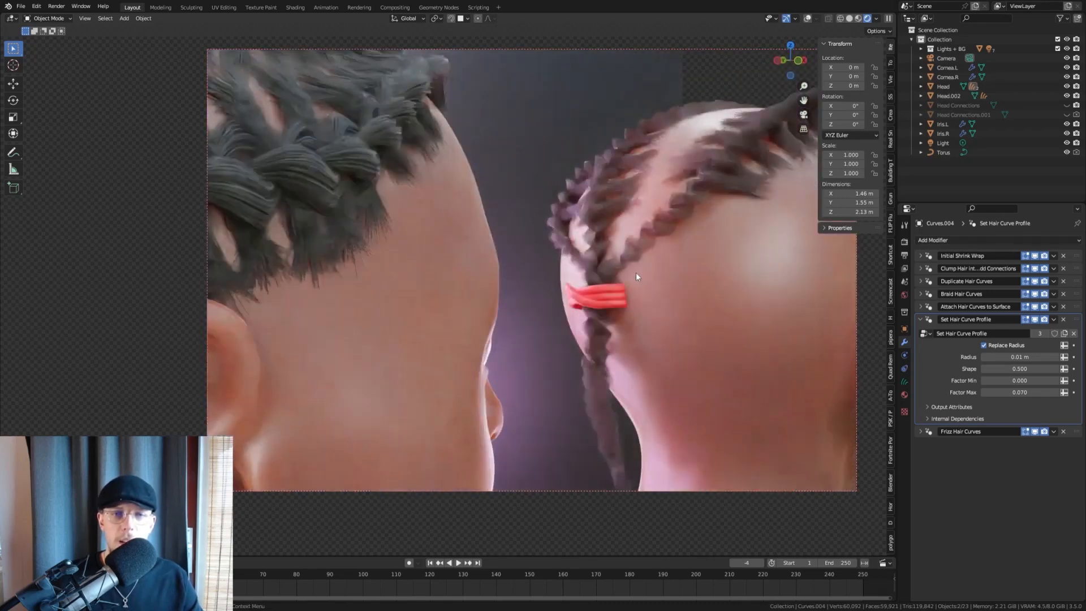
scroll(636, 273, "down", 8)
middle_click_drag(634, 271, 432, 274)
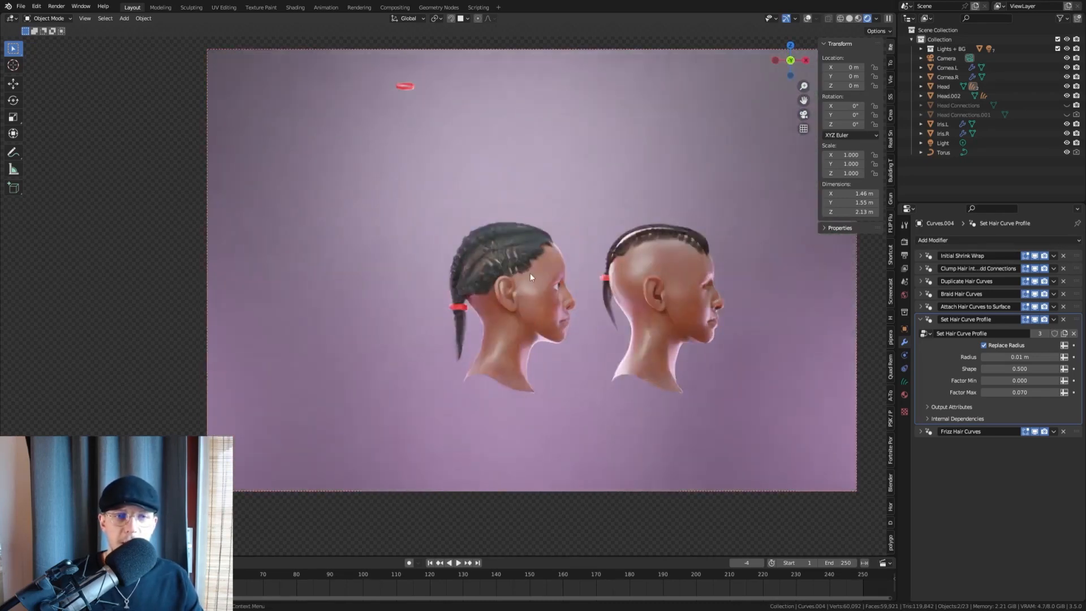
scroll(450, 221, "up", 6)
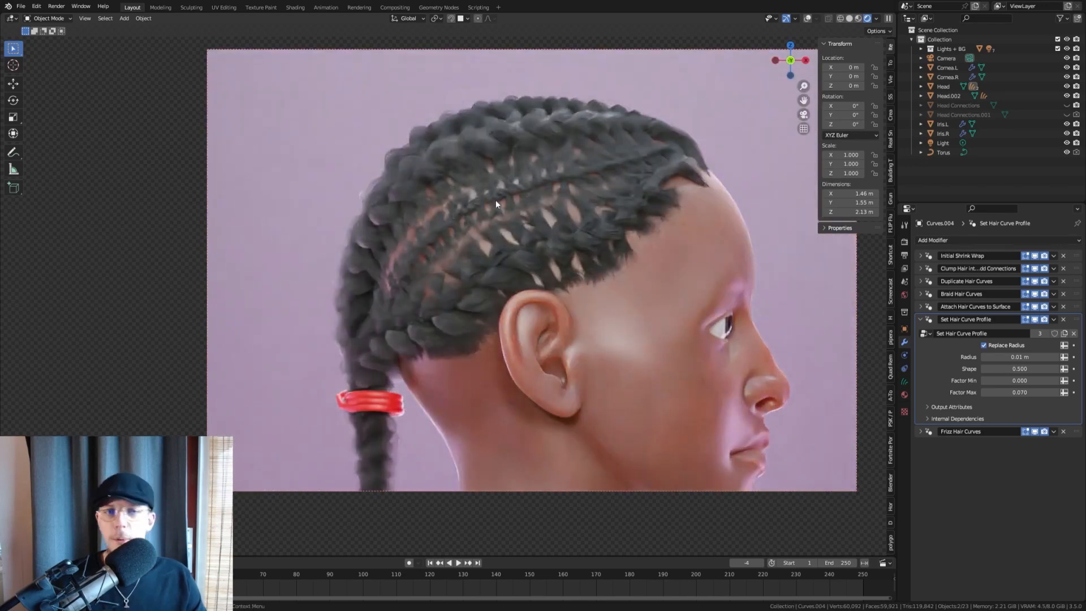